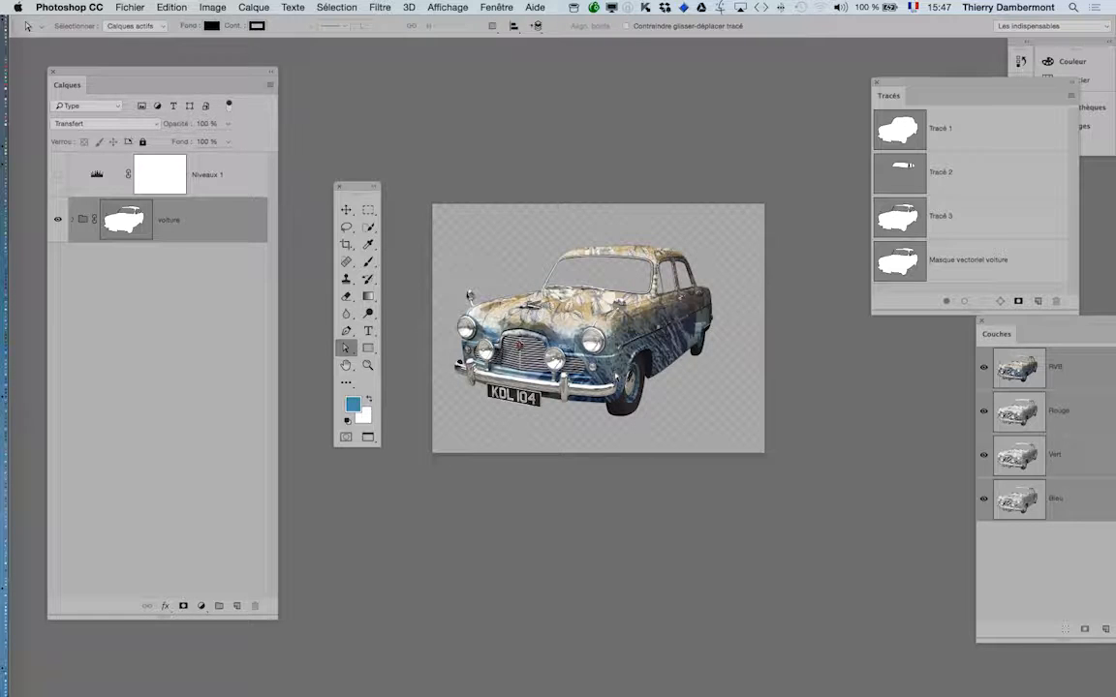
# - Switch to Firefox and search Google Images for street "public domain"
pyautogui.moveTo(5, 465)
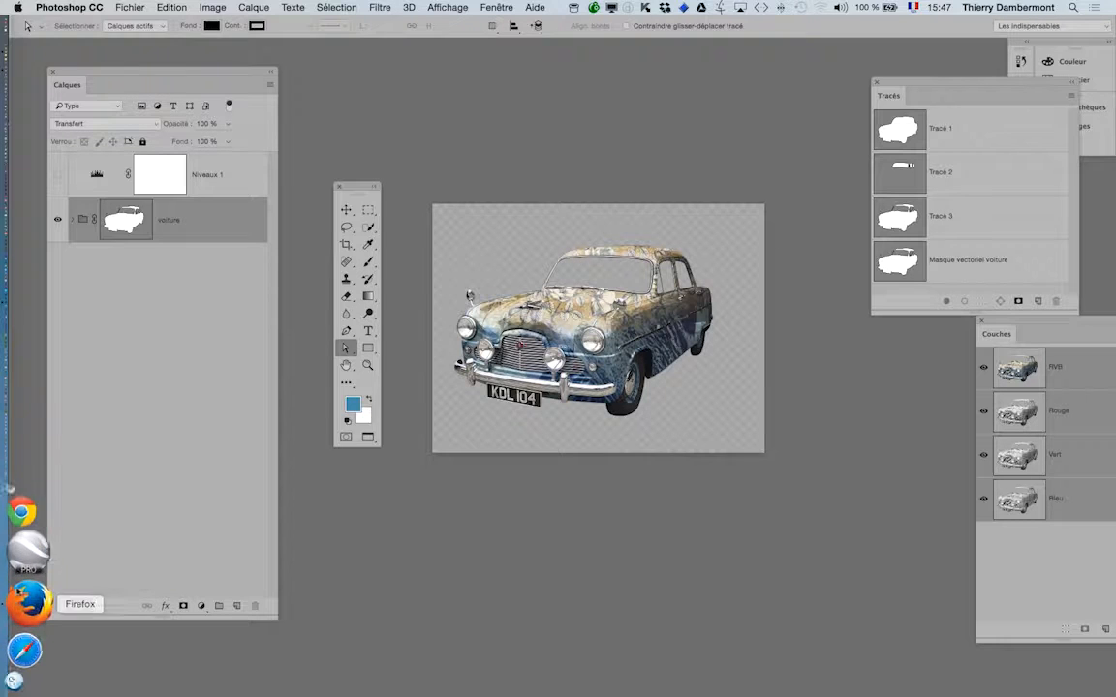
pyautogui.click(29, 585)
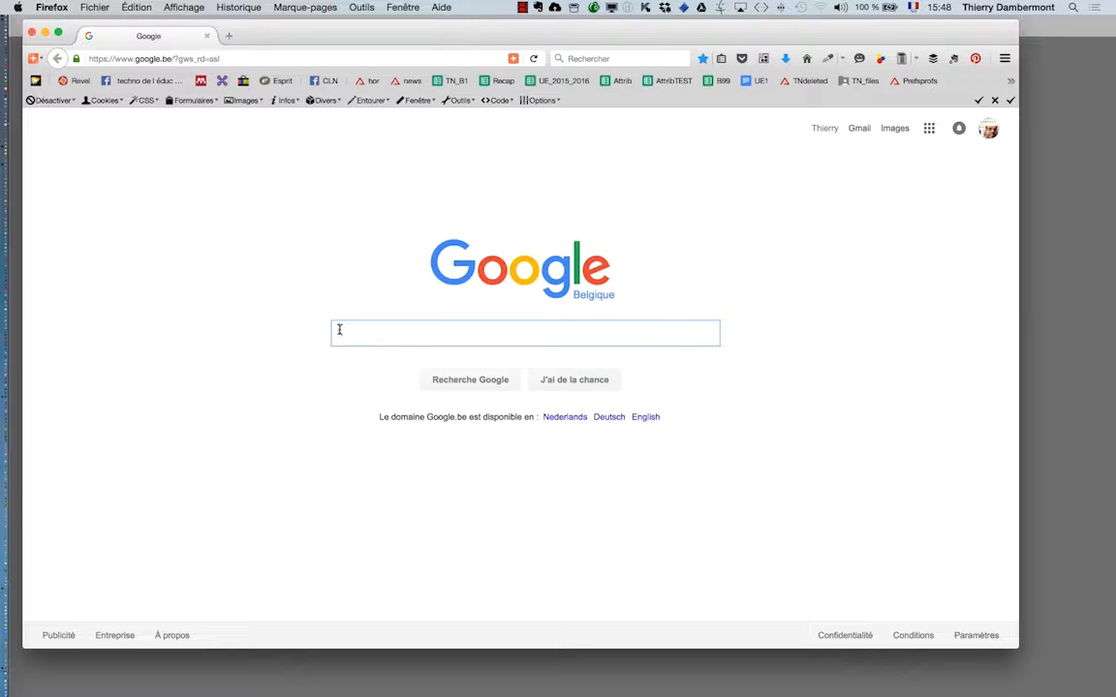
pyautogui.write('street "public domain')
pyautogui.press('Return')
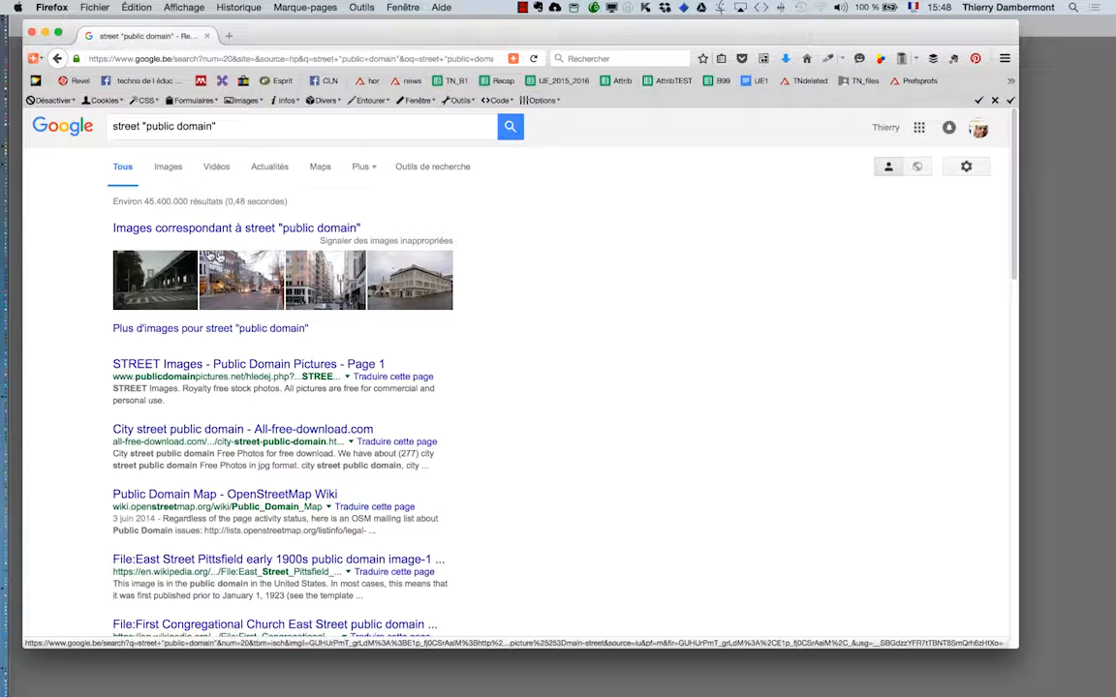
pyautogui.click(167, 167)
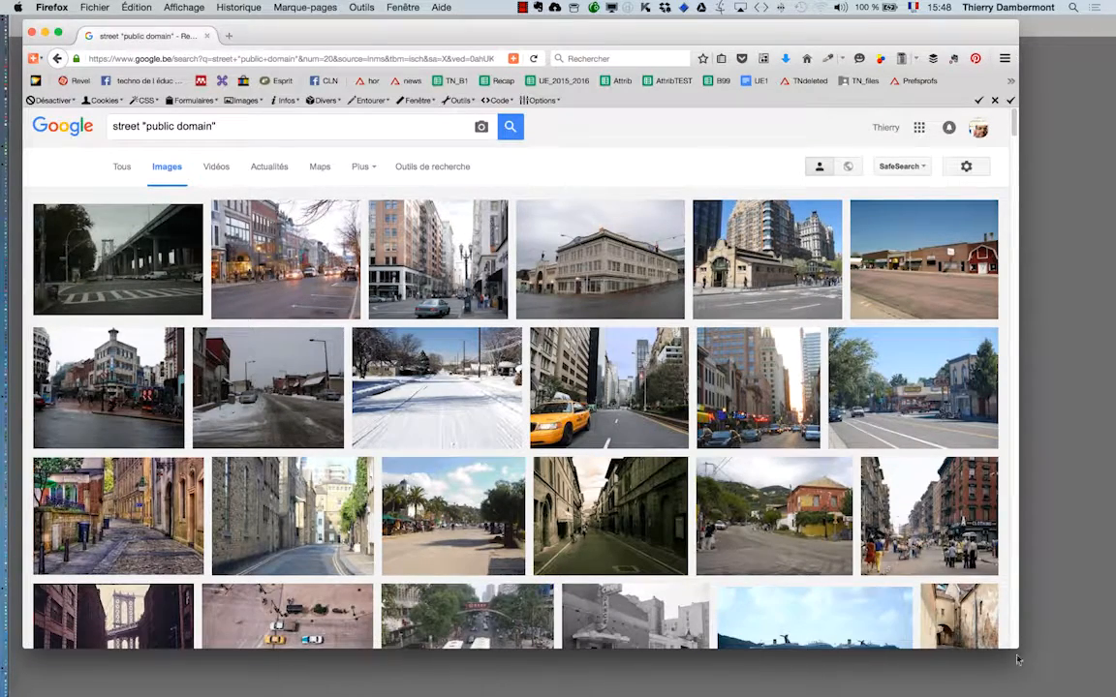
# - Place the browser window beside the car picture to compare the street photos with the car, and restore a wide window
pyautogui.moveTo(1014, 649); pyautogui.dragTo(656, 689)
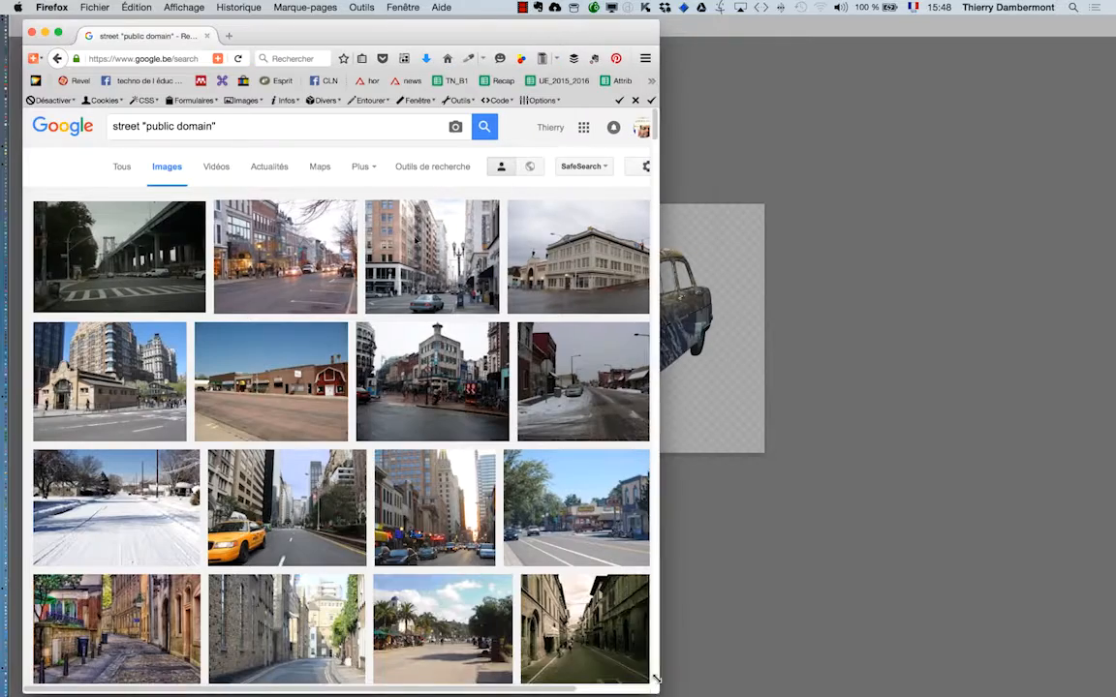
pyautogui.moveTo(262, 34); pyautogui.dragTo(920, 39)
pyautogui.scroll(-15, 601, 209)
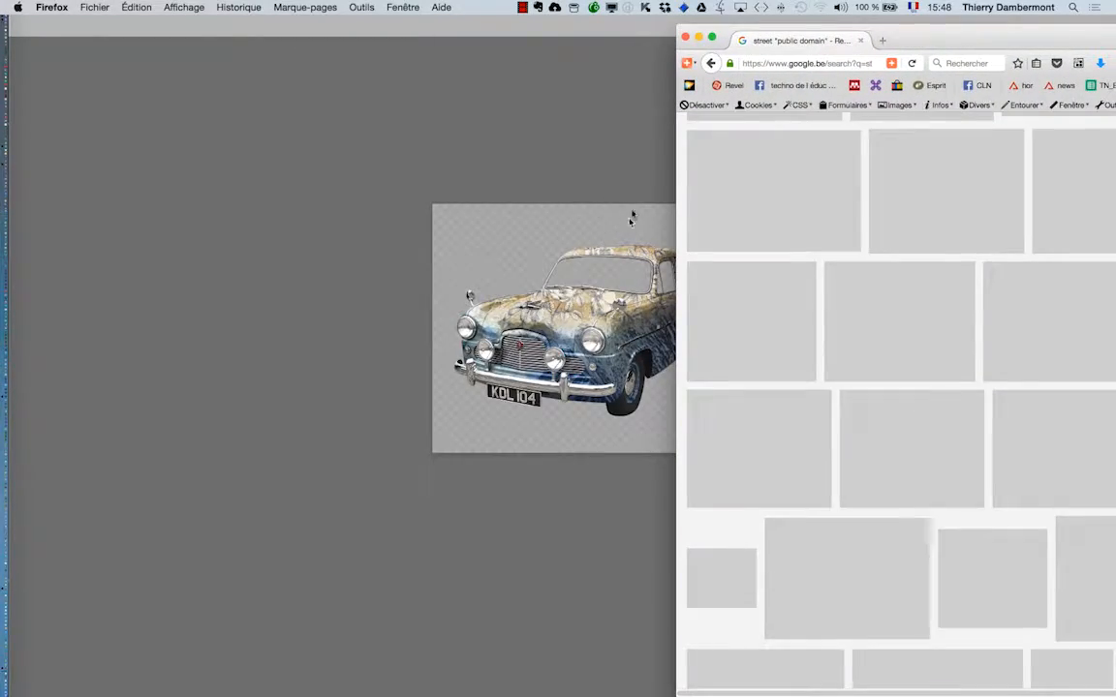
pyautogui.scroll(15, 813, 262)
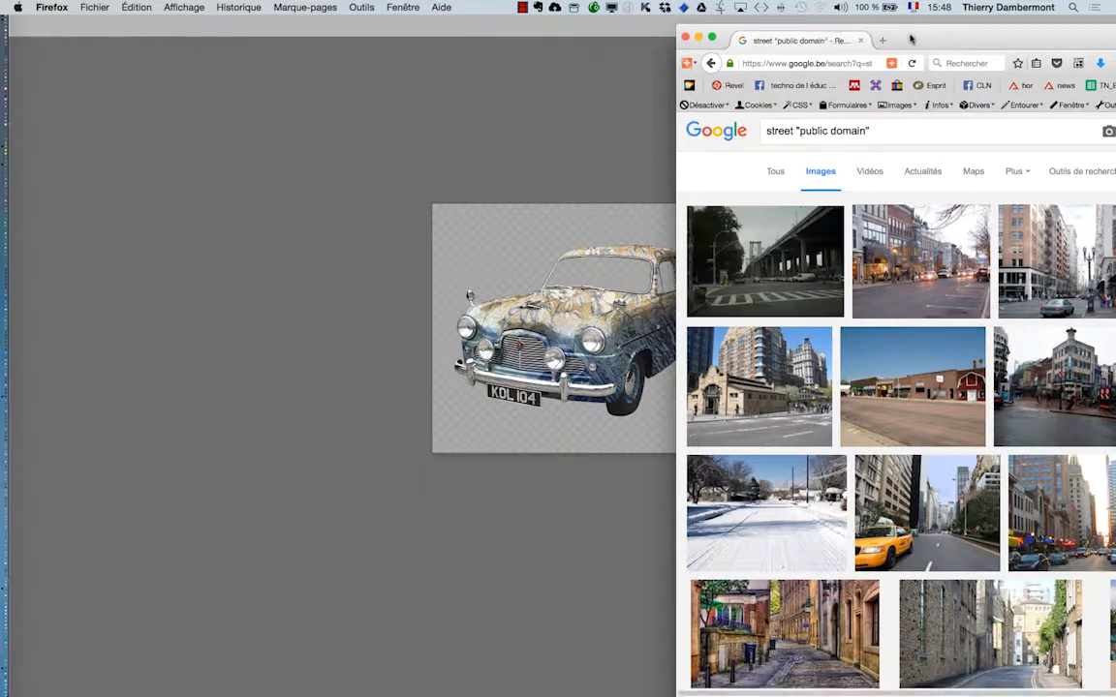
pyautogui.moveTo(820, 36); pyautogui.dragTo(491, 35)
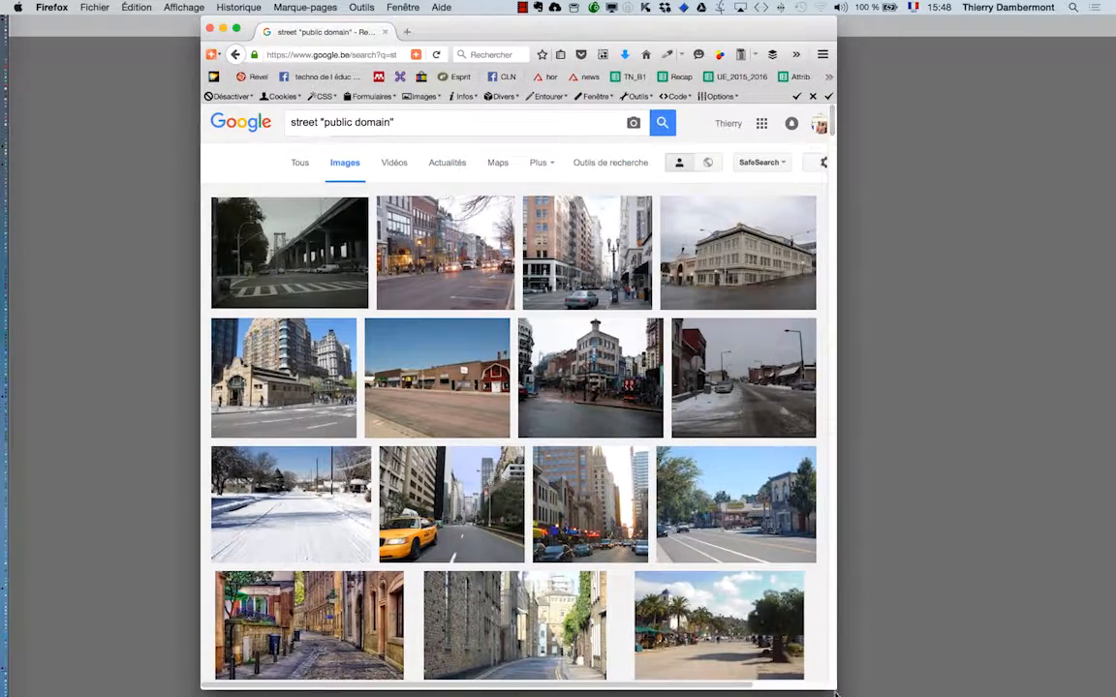
pyautogui.moveTo(833, 690); pyautogui.dragTo(1111, 639)
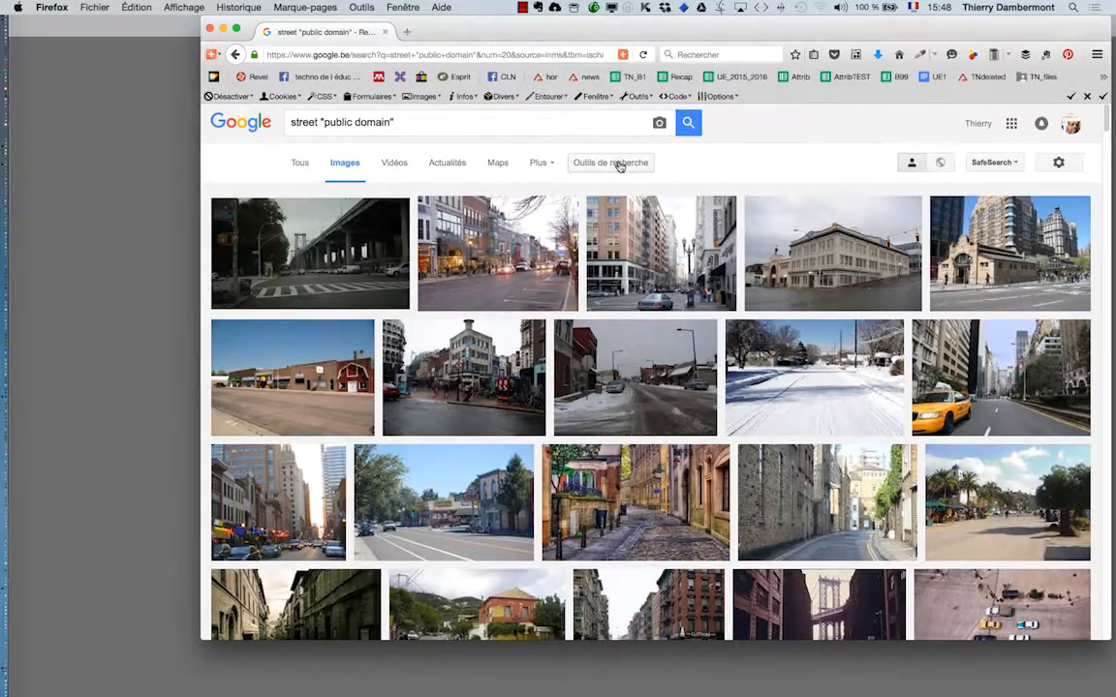
# - Restrict the image results to sizes larger than 1600 × 1200 (2 Mpx)
pyautogui.click(610, 163)
pyautogui.click(302, 194)
pyautogui.moveTo(322, 297)
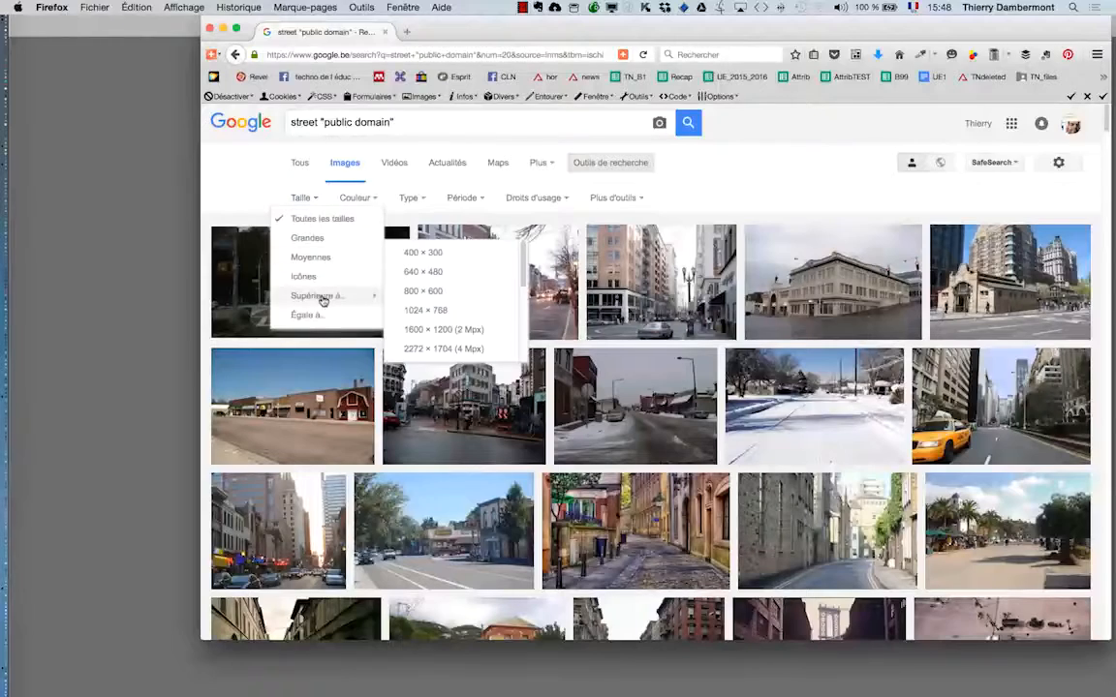
pyautogui.click(460, 329)
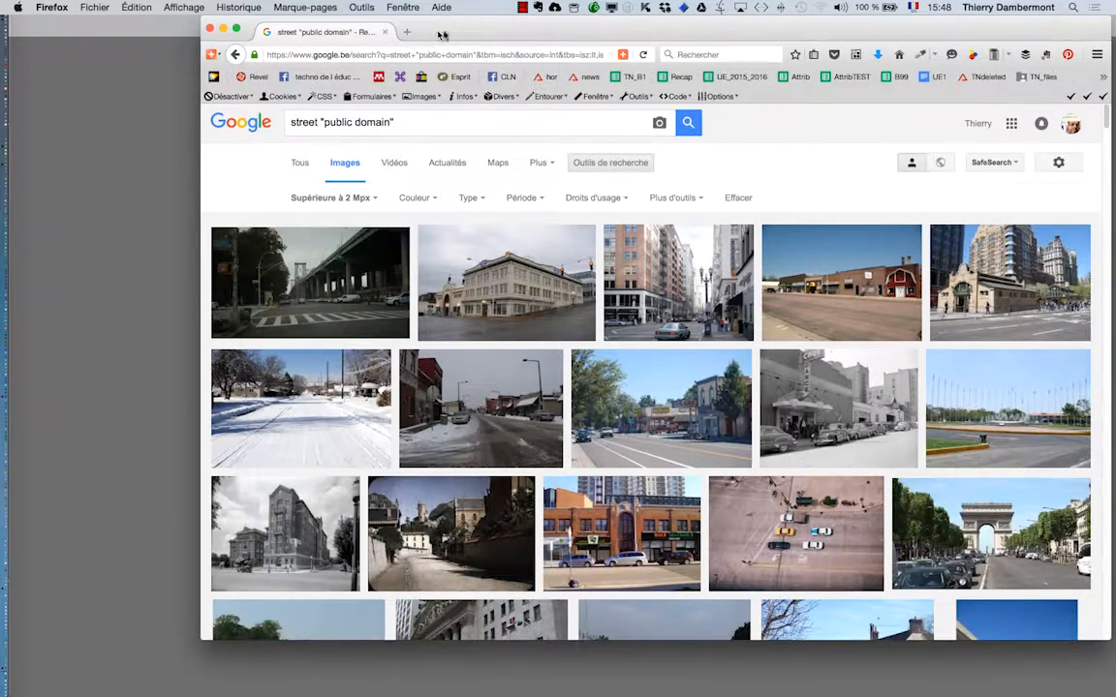
# - Open the snowy street photo from freephotovault.com at full size in a separate tab
pyautogui.moveTo(441, 35); pyautogui.dragTo(861, 65)
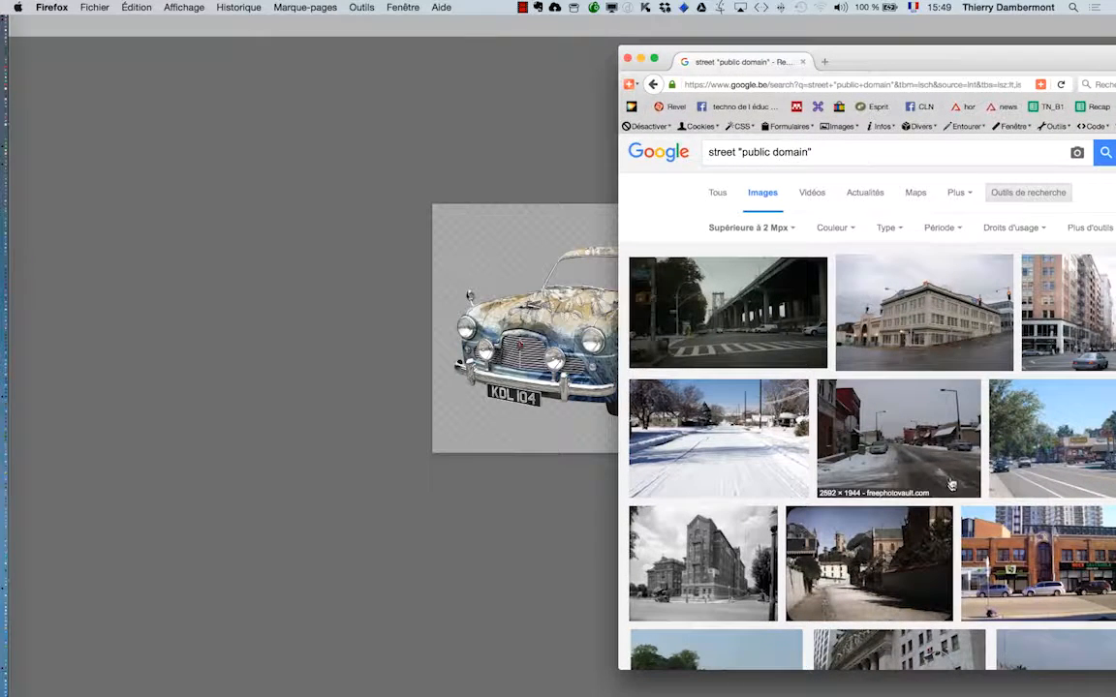
pyautogui.keyDown('super'); pyautogui.click(925, 452); pyautogui.keyUp('super')
pyautogui.click(868, 64)
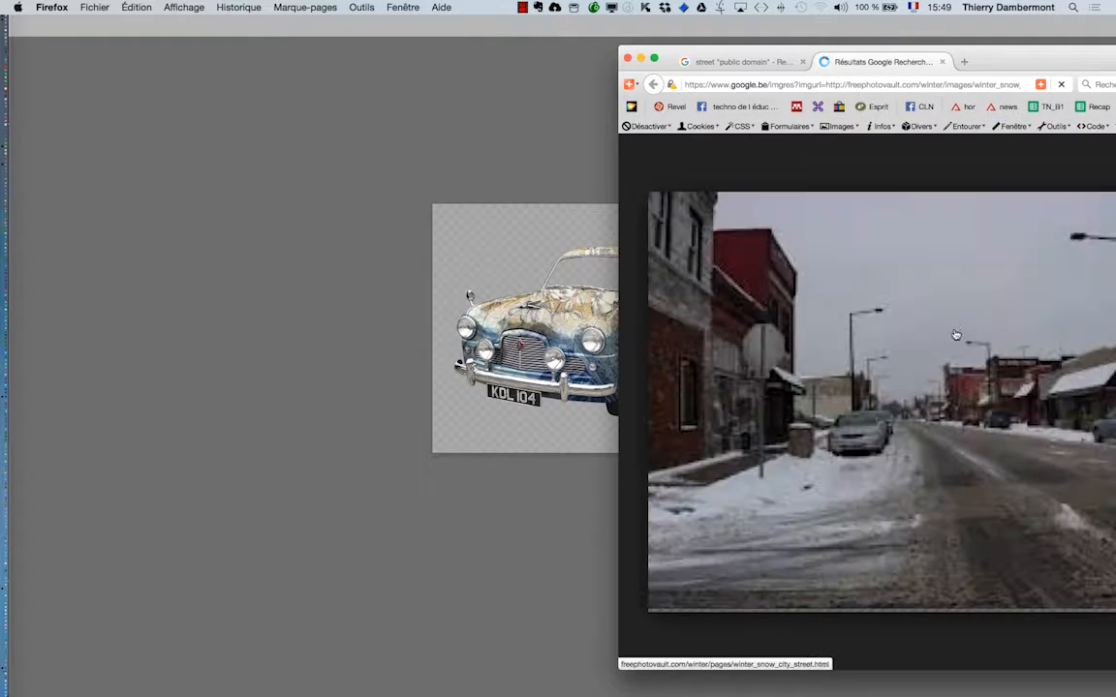
pyautogui.moveTo(991, 60); pyautogui.dragTo(645, 34)
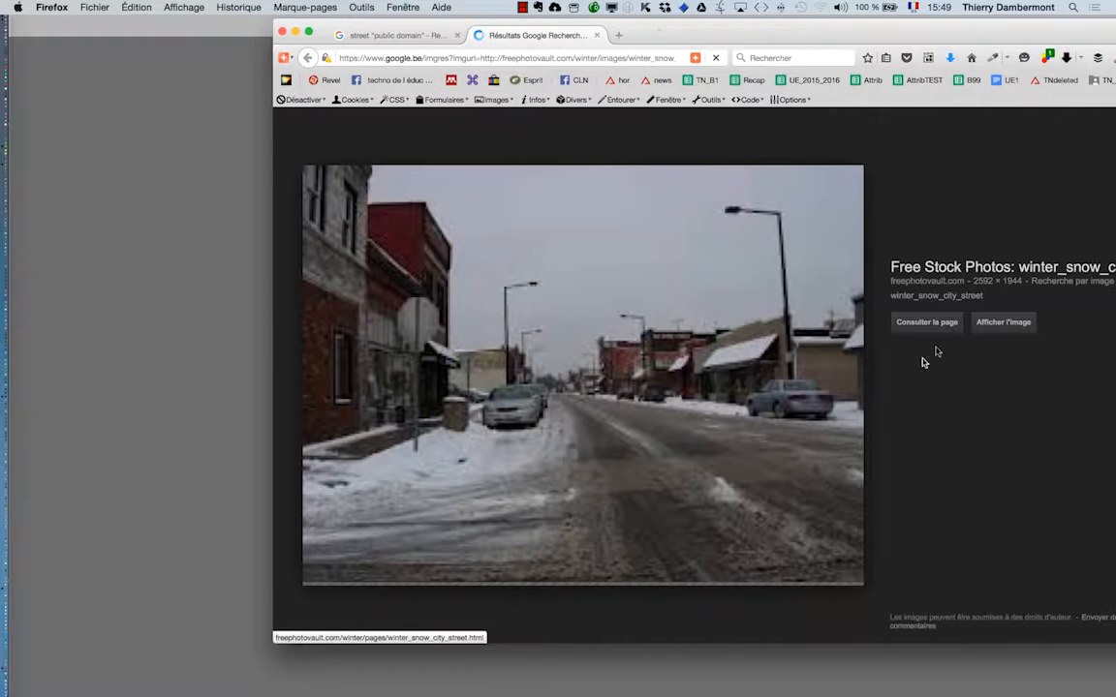
pyautogui.click(991, 326)
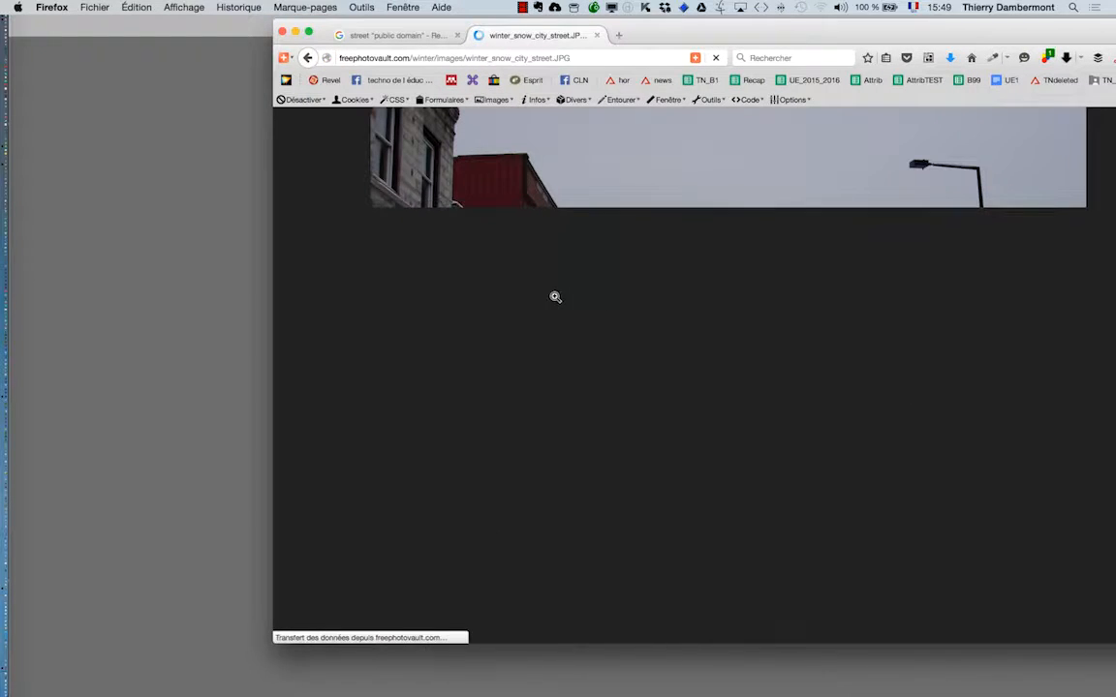
pyautogui.click(398, 36)
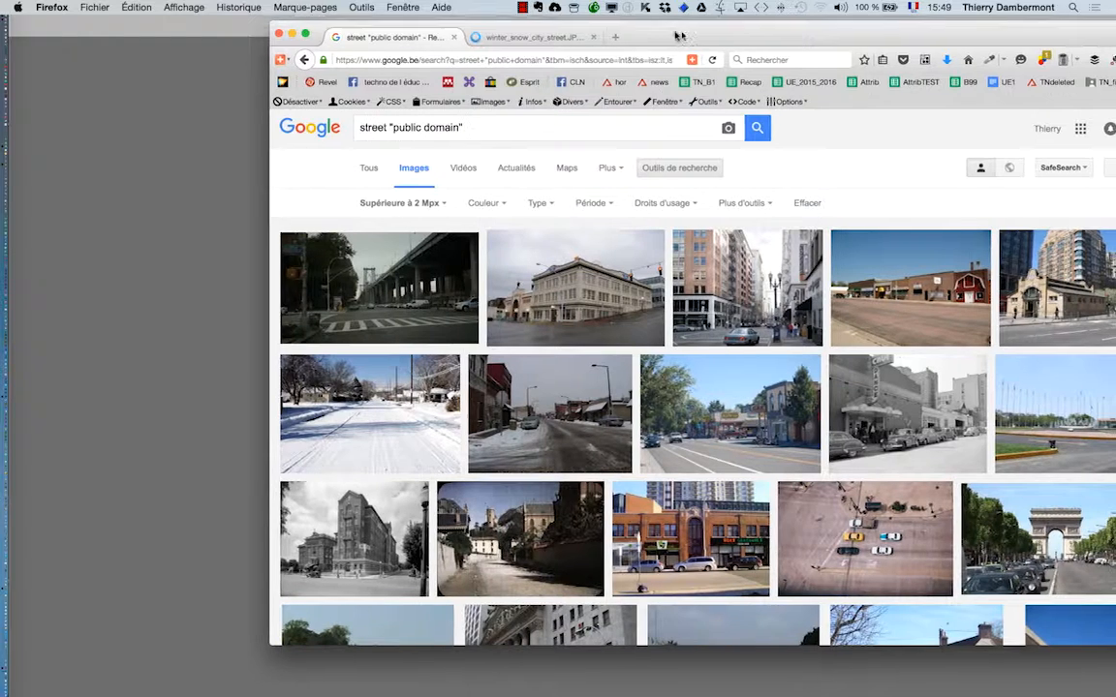
pyautogui.moveTo(684, 22); pyautogui.dragTo(554, 19)
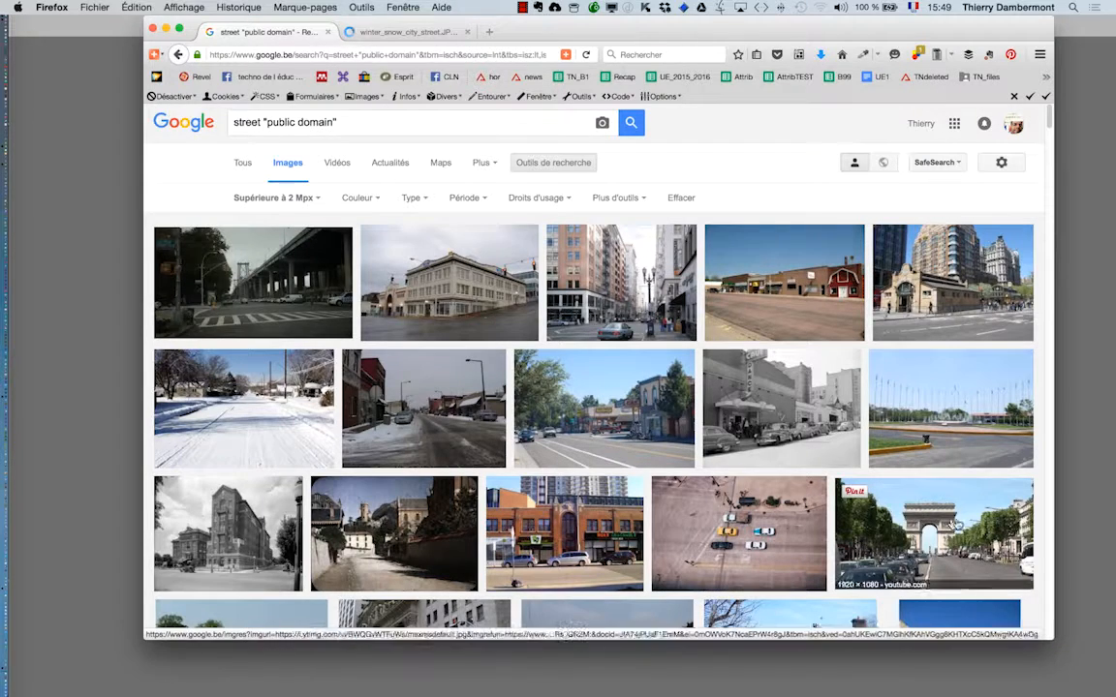
pyautogui.click(635, 408)
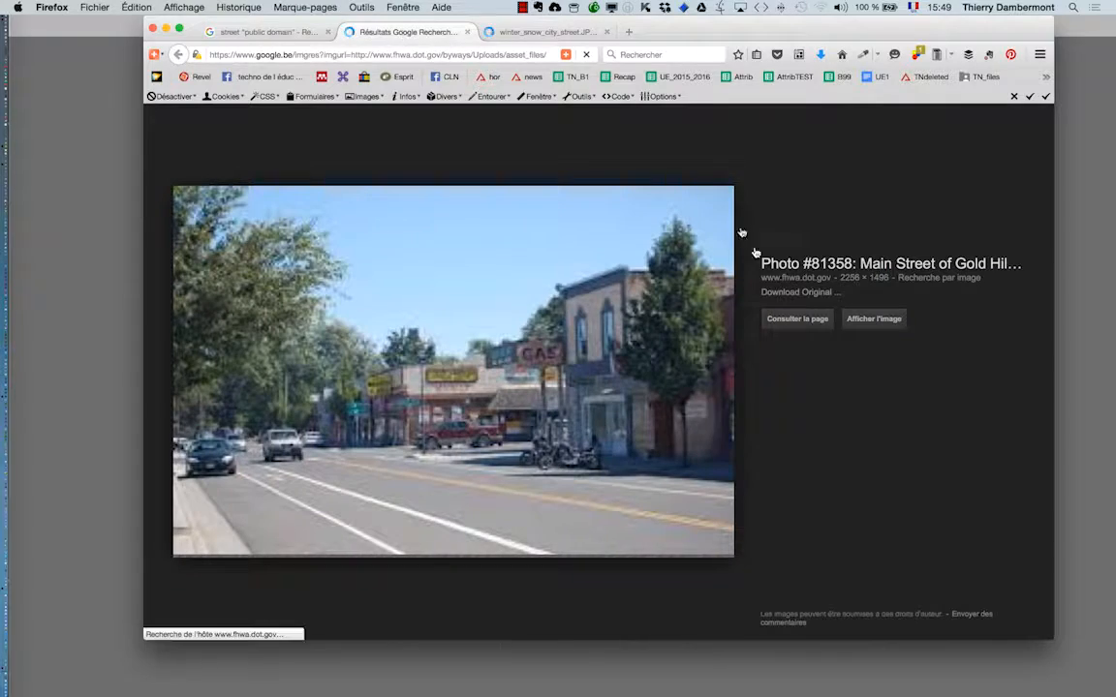
pyautogui.click(860, 318)
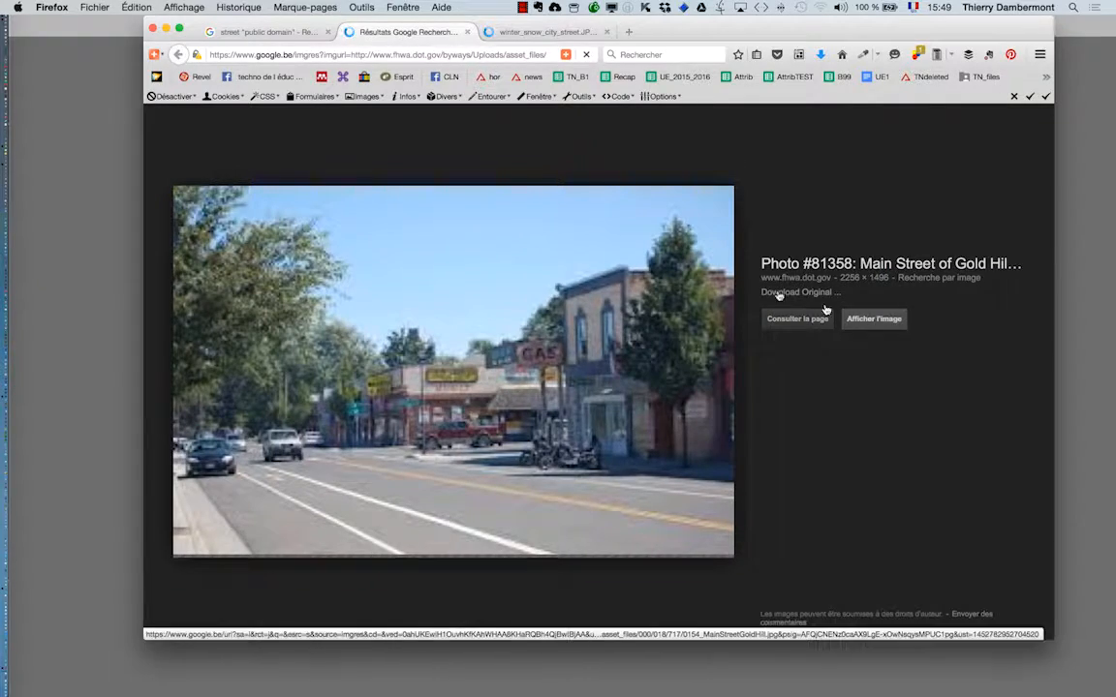
# - Return to the results and open the Old Basing street photo from basinghouseproject.org at full size in its own tab
pyautogui.click(237, 32)
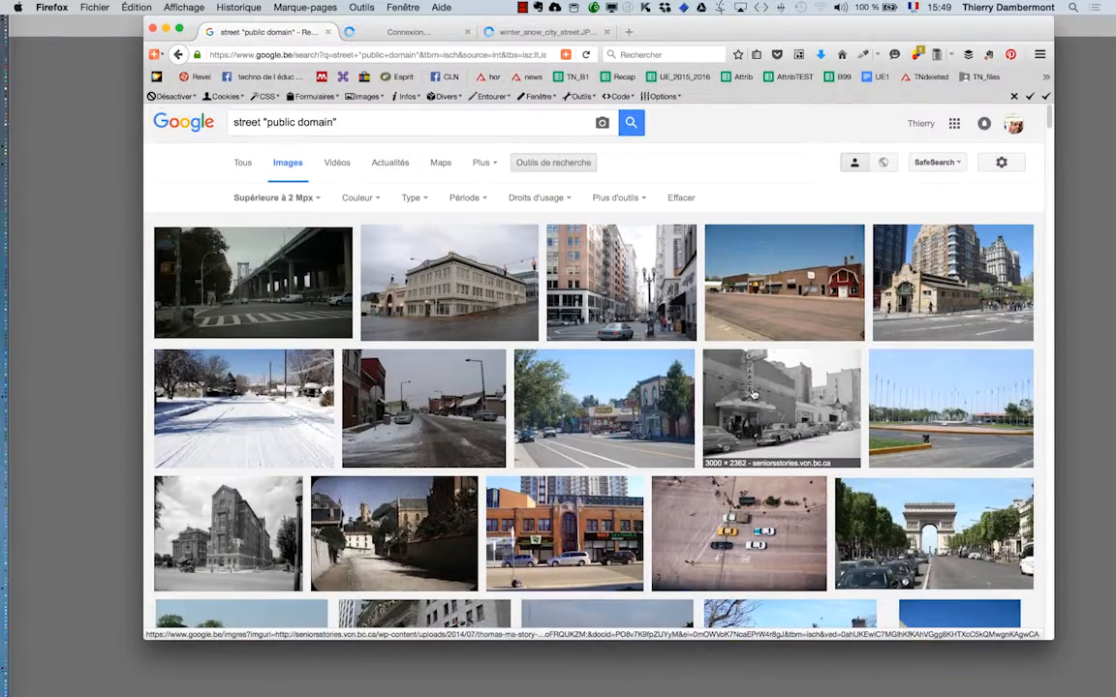
pyautogui.scroll(-5, 752, 392)
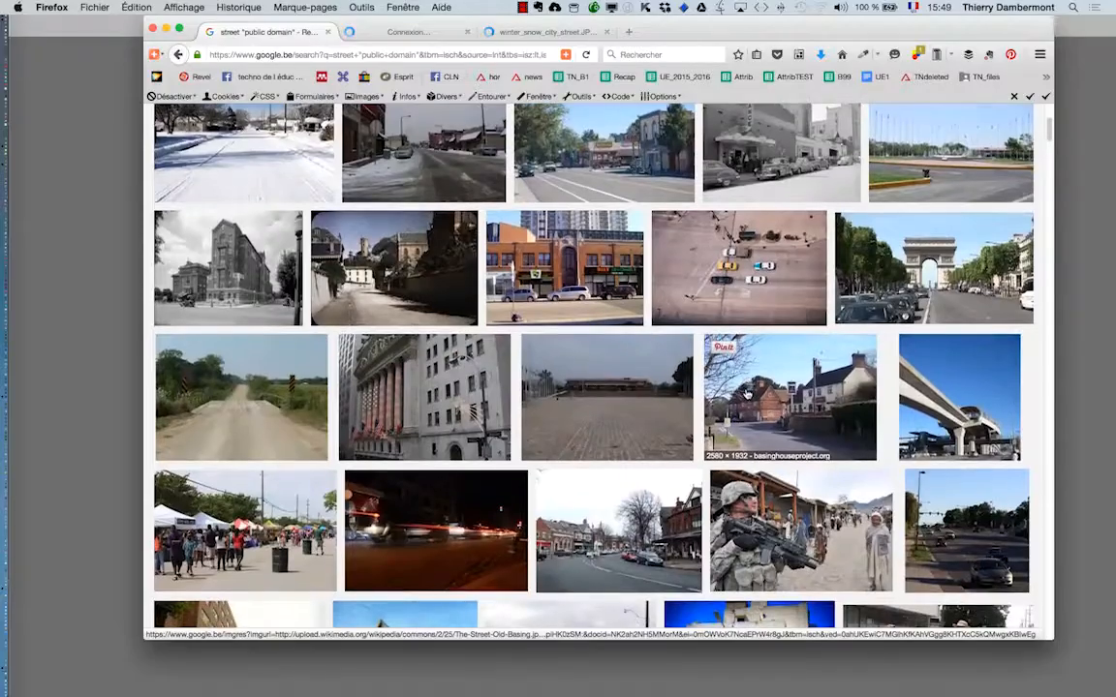
pyautogui.scroll(-2, 746, 392)
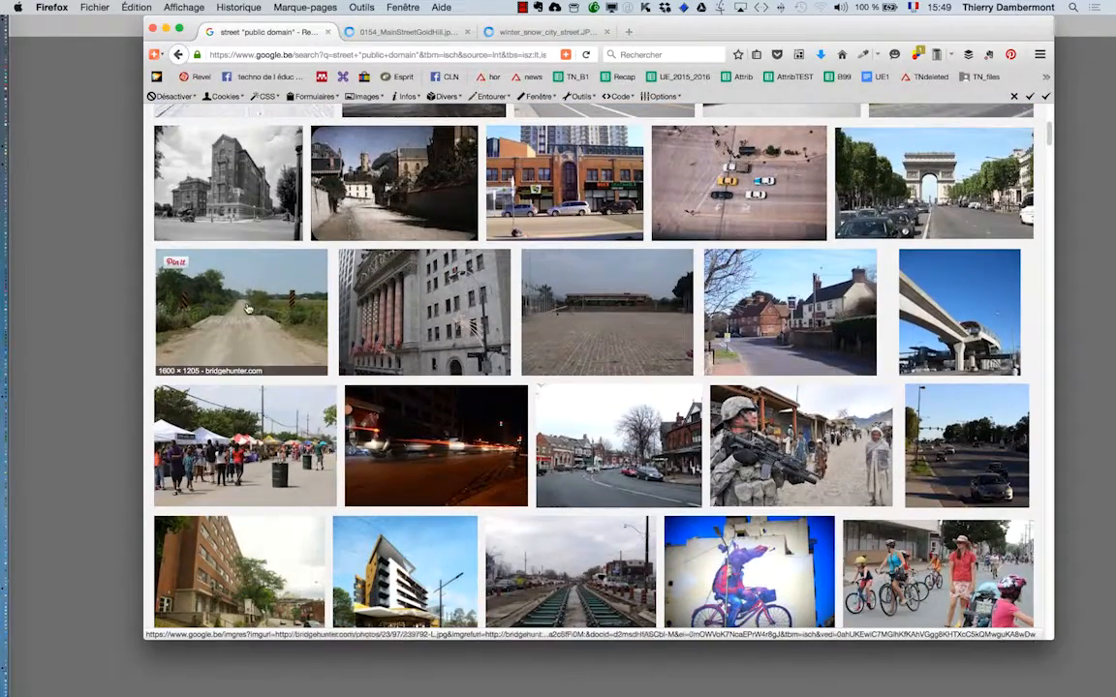
pyautogui.scroll(-1, 736, 514)
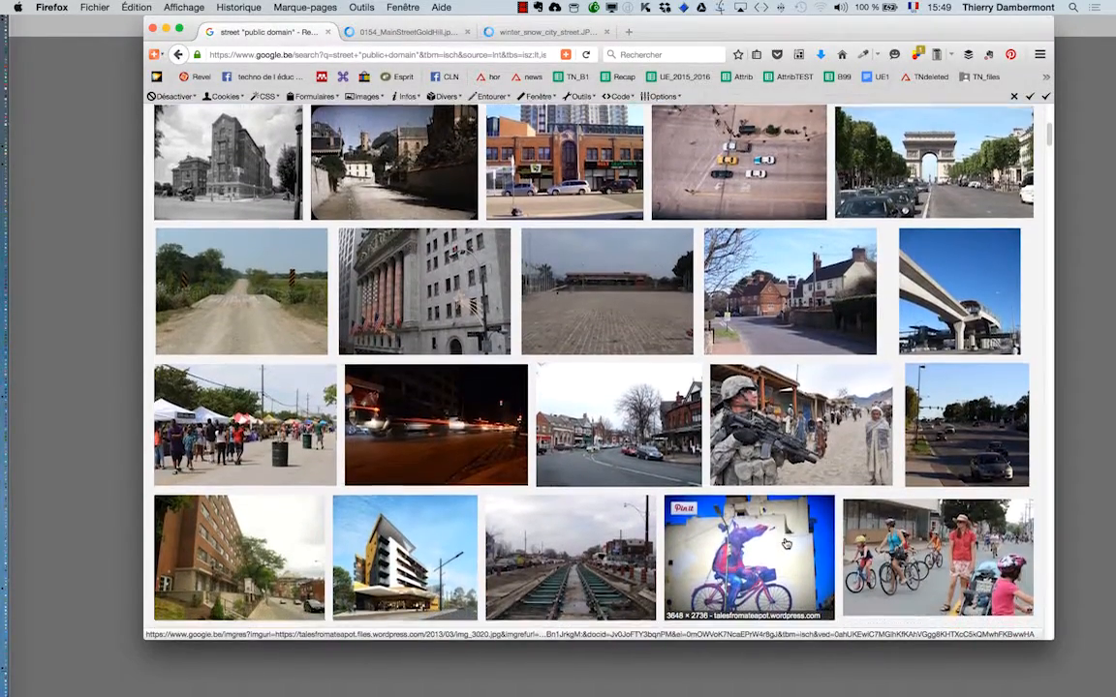
pyautogui.scroll(-1, 785, 542)
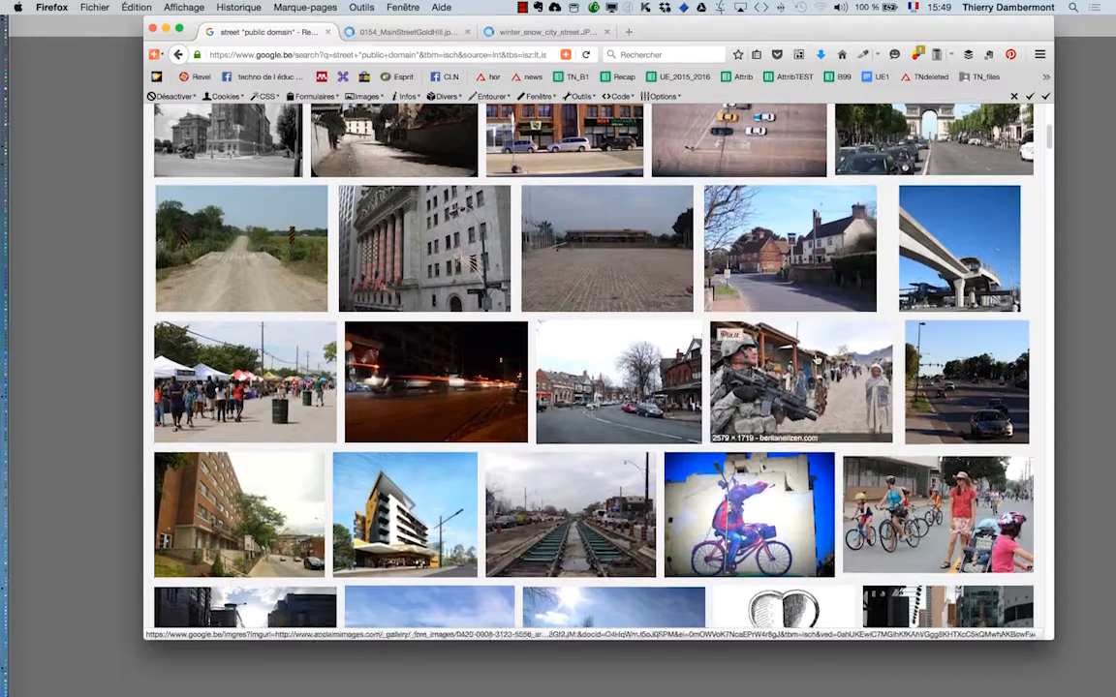
pyautogui.click(798, 279)
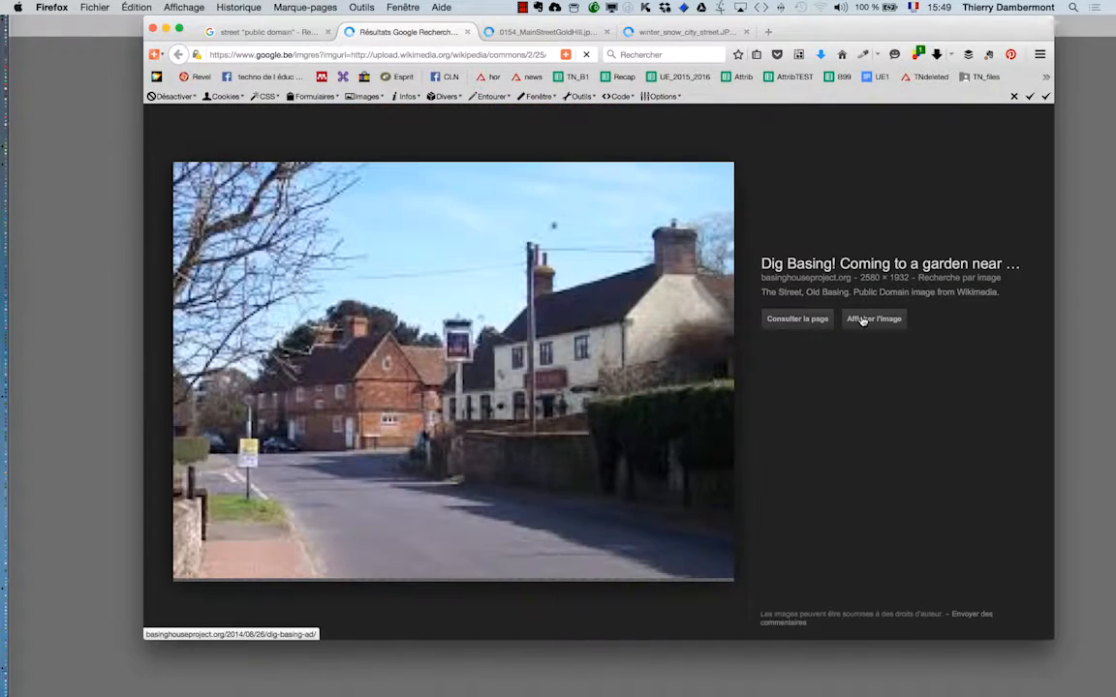
pyautogui.click(860, 324)
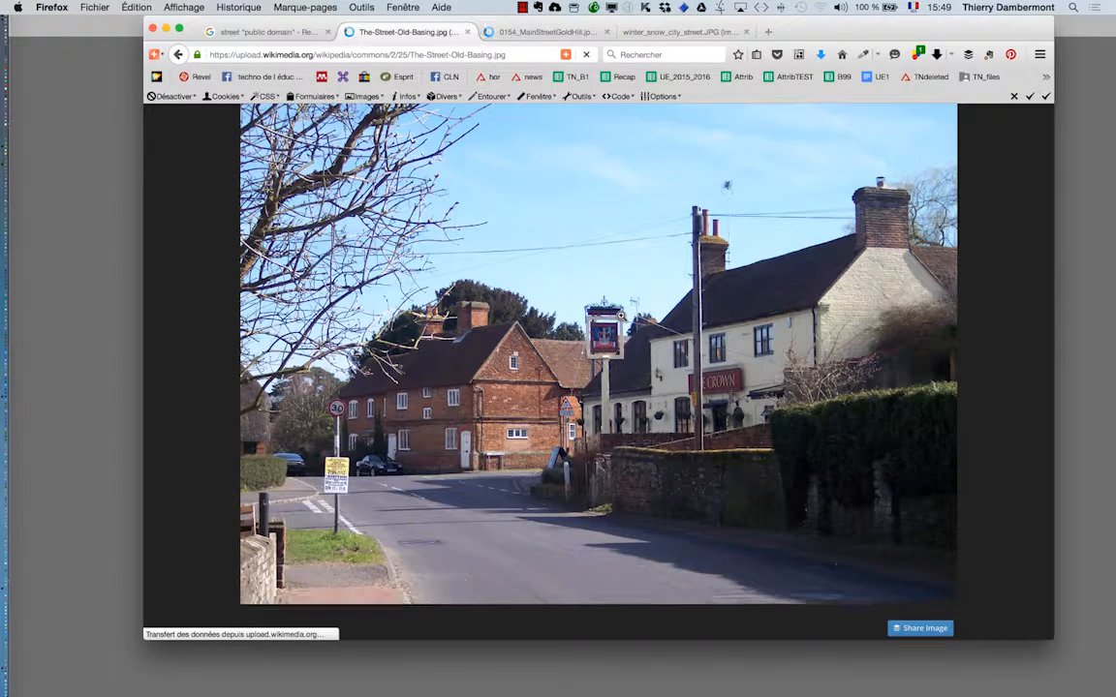
# - Save the Old Basing photo as The-Street-Old-Basing.jpg in the folder "PS avancé jour 1 sur 3 en janv 2016"
pyautogui.rightClick(622, 314)
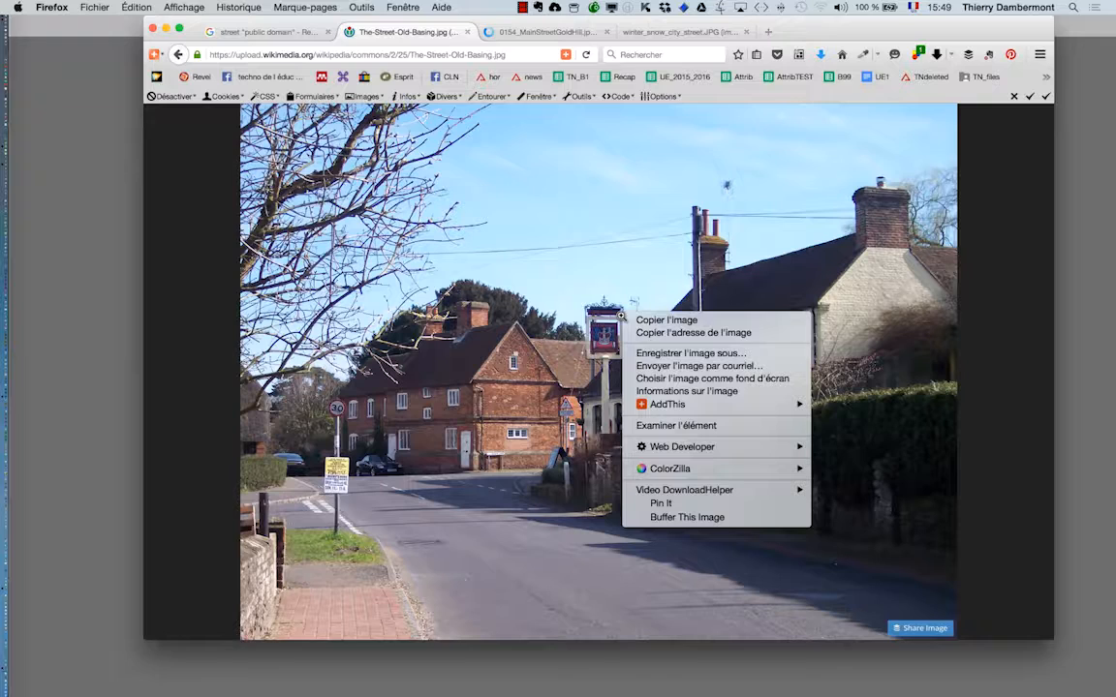
pyautogui.click(670, 358)
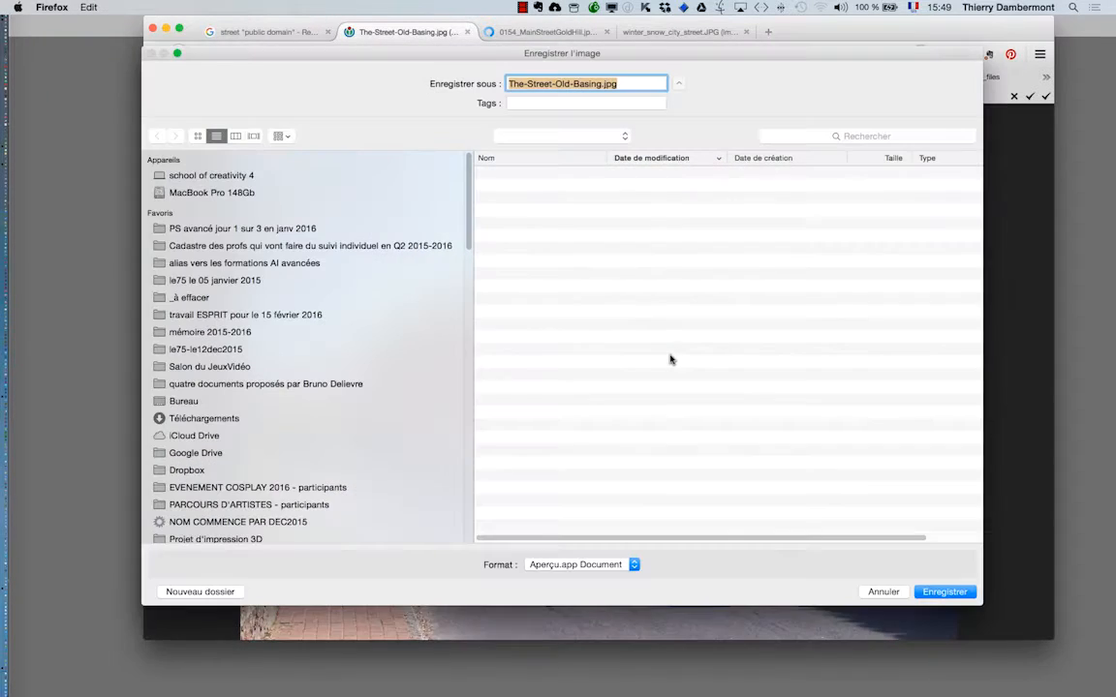
pyautogui.click(410, 227)
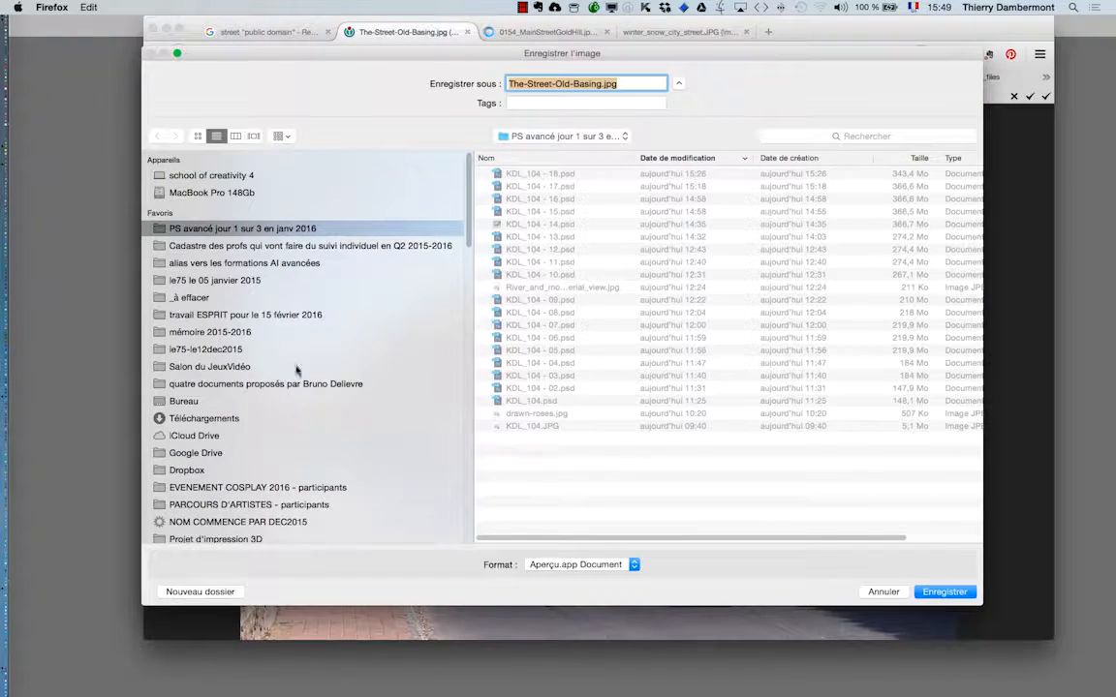
pyautogui.click(936, 596)
# - Save the Gold Hill photo as 0154_MainStreetGoldHill.jpg in the folder "PS avancé jour 1 sur 3 en janv 2016"
pyautogui.click(547, 35)
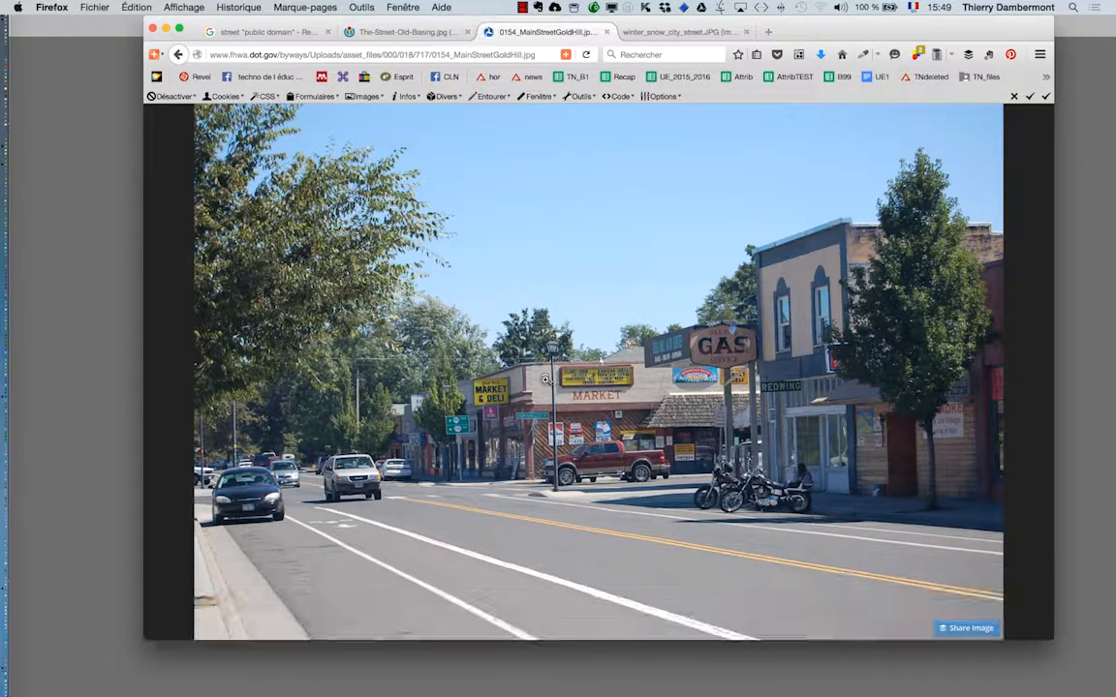
pyautogui.rightClick(542, 374)
pyautogui.click(600, 418)
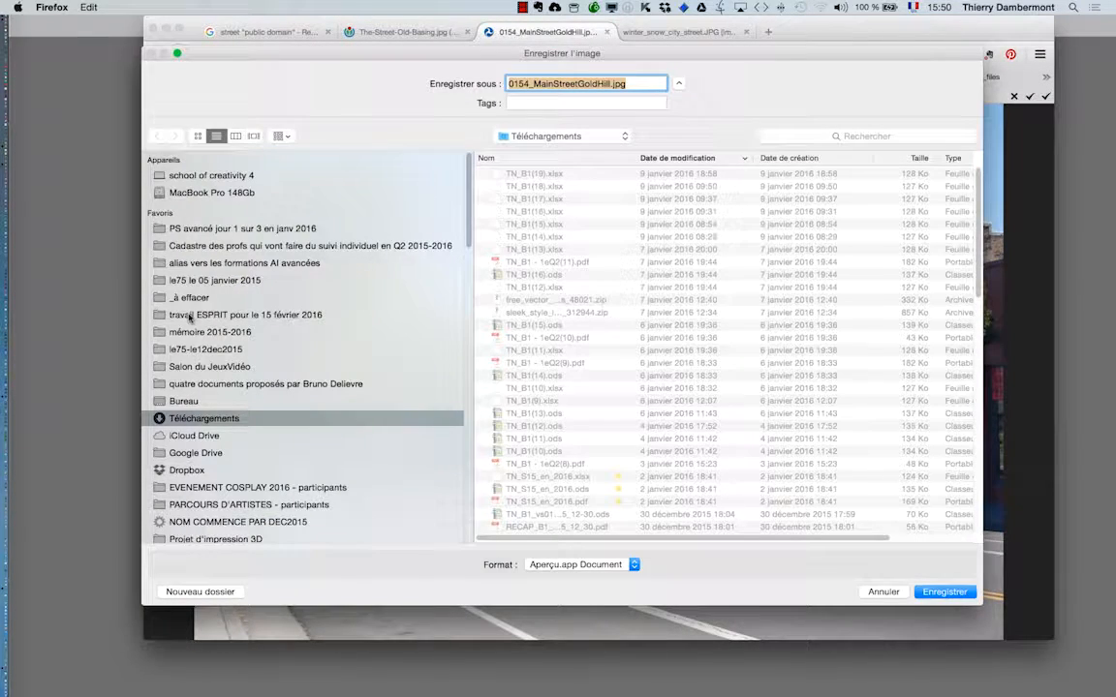
pyautogui.click(215, 228)
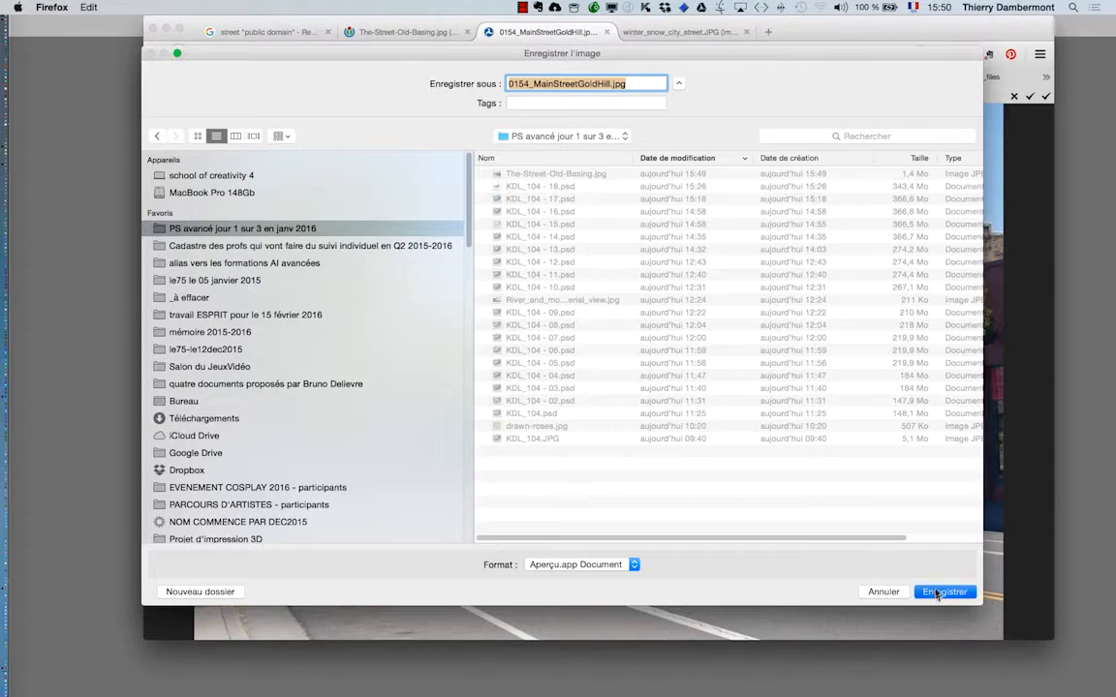
pyautogui.click(937, 591)
# - Save the winter street photo as winter_snow_city_street.JPG in the folder "PS avancé jour 1 sur 3 en janv 2016"
pyautogui.click(627, 34)
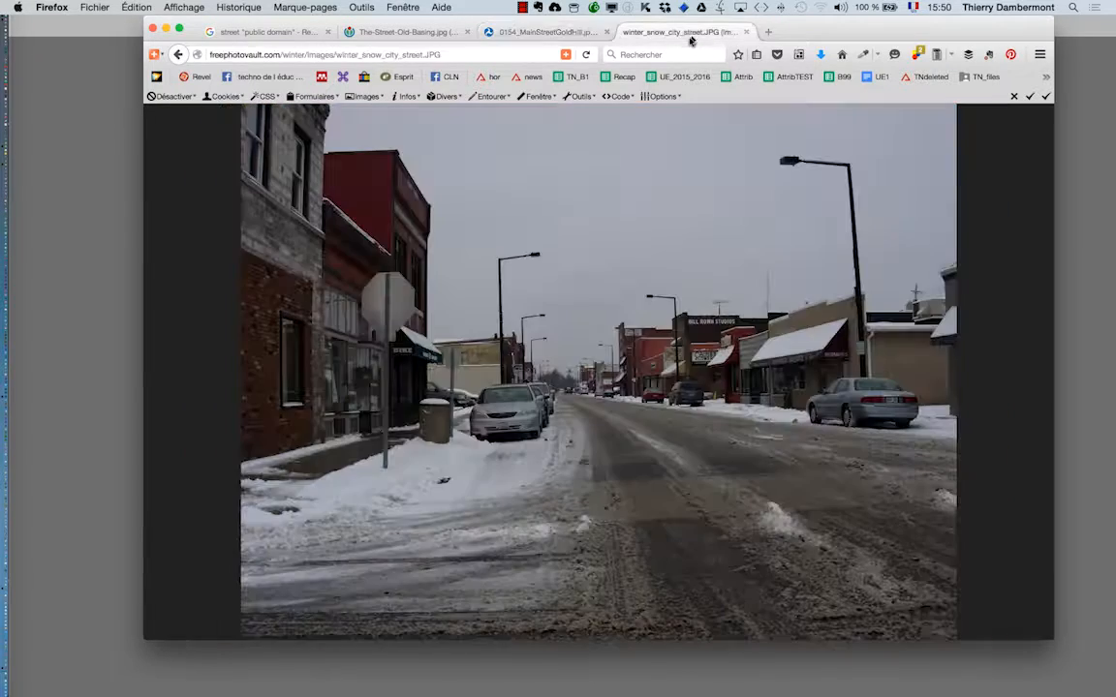
pyautogui.rightClick(552, 357)
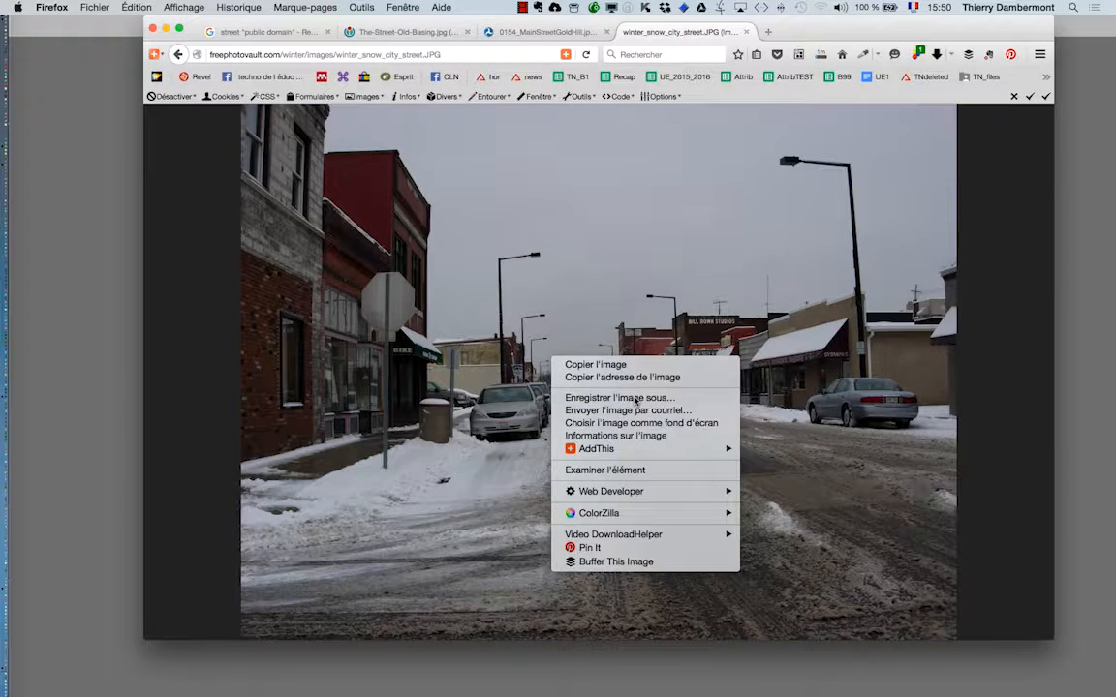
pyautogui.click(635, 398)
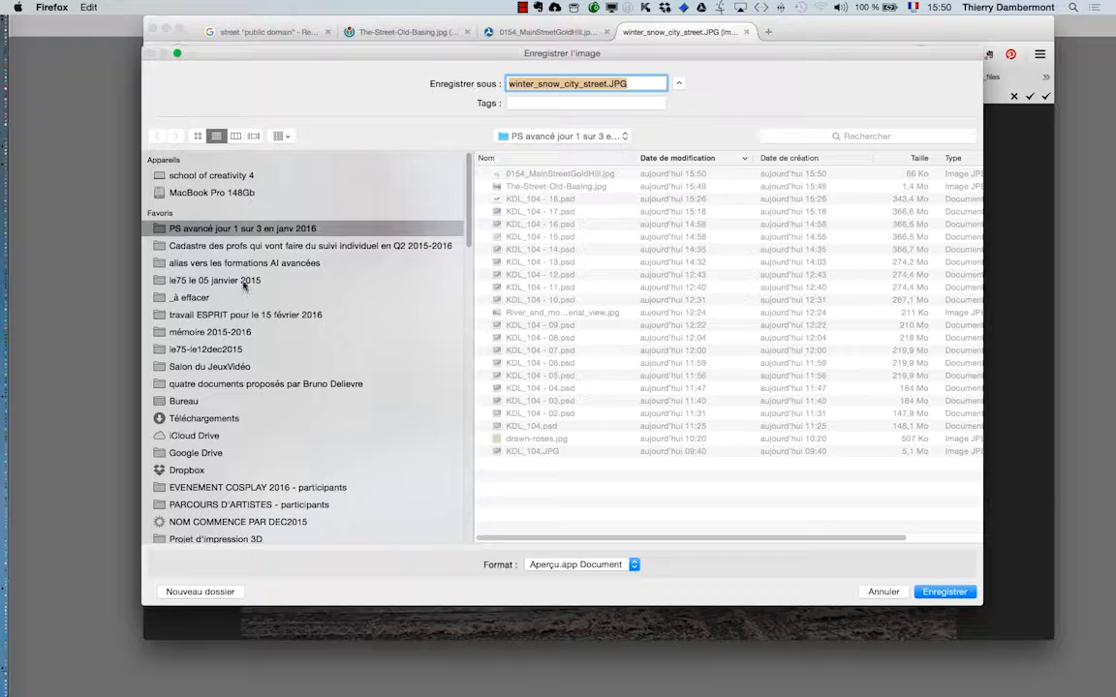
pyautogui.click(244, 282)
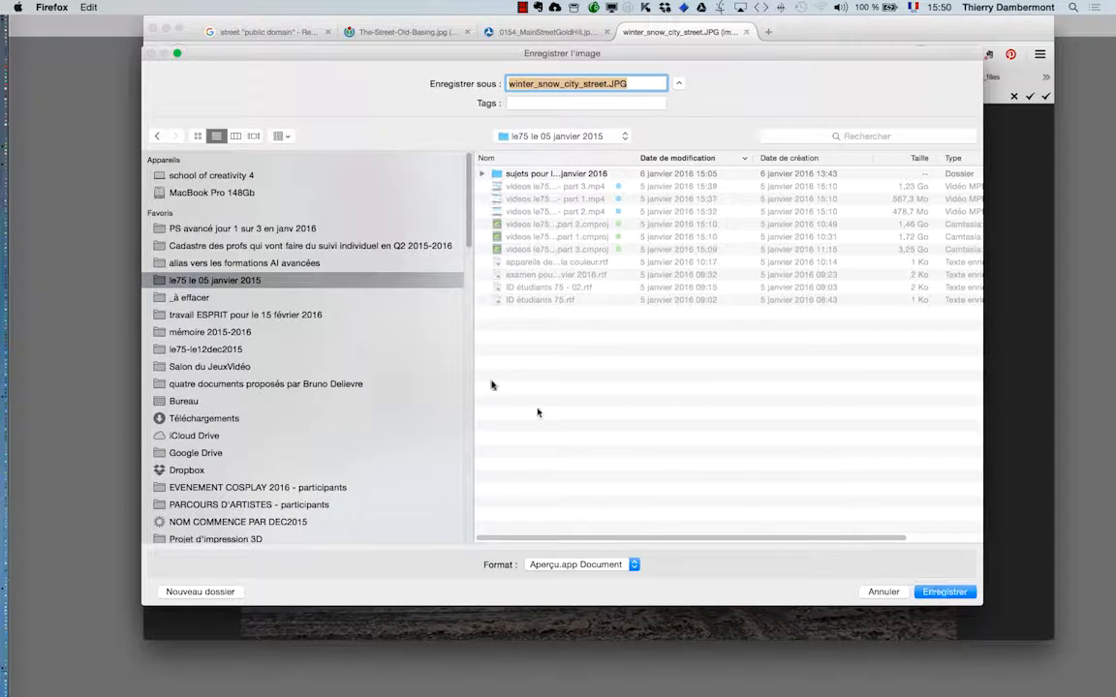
pyautogui.click(306, 231)
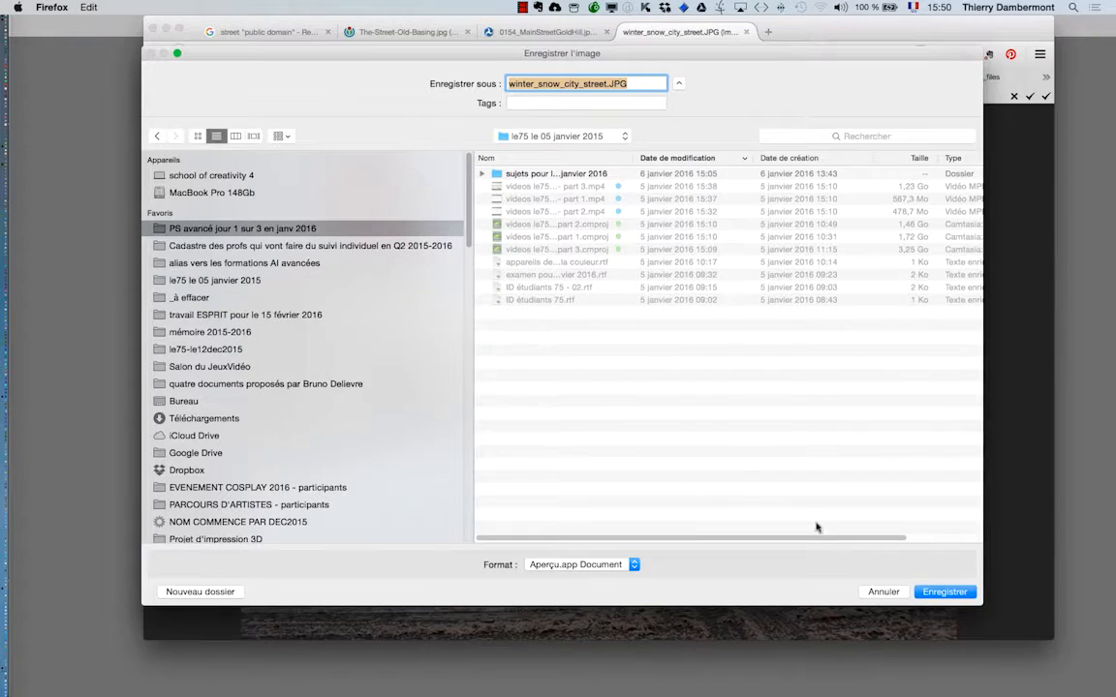
pyautogui.click(953, 592)
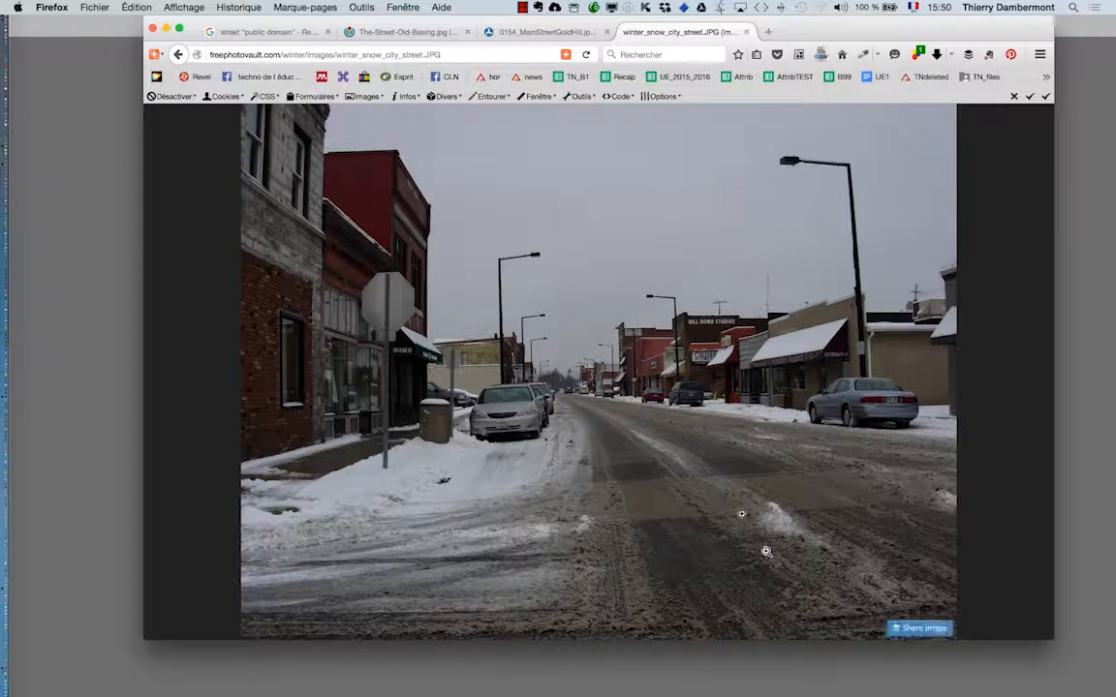
# - Switch to Photoshop and open 0154_MainStreetGoldHill.jpg, winter_snow_city_street.JPG and The-Street-Old-Basing.jpg together, continuing past any damaged-file warning
pyautogui.click(166, 32)
pyautogui.click(302, 233)
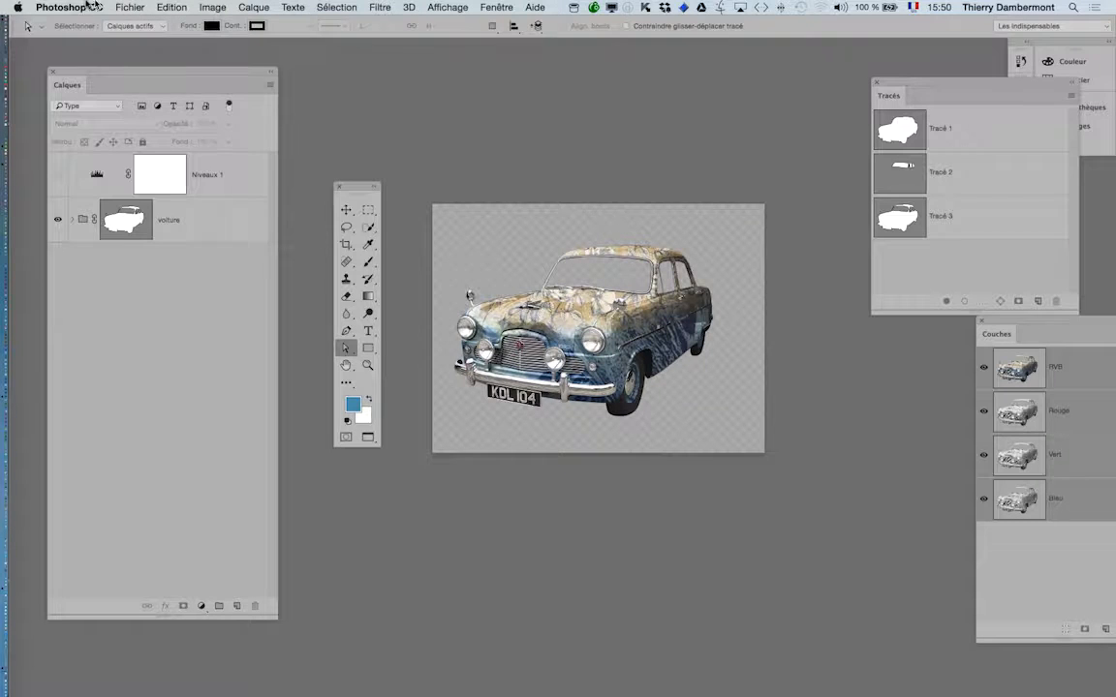
pyautogui.click(94, 6)
pyautogui.moveTo(122, 7)
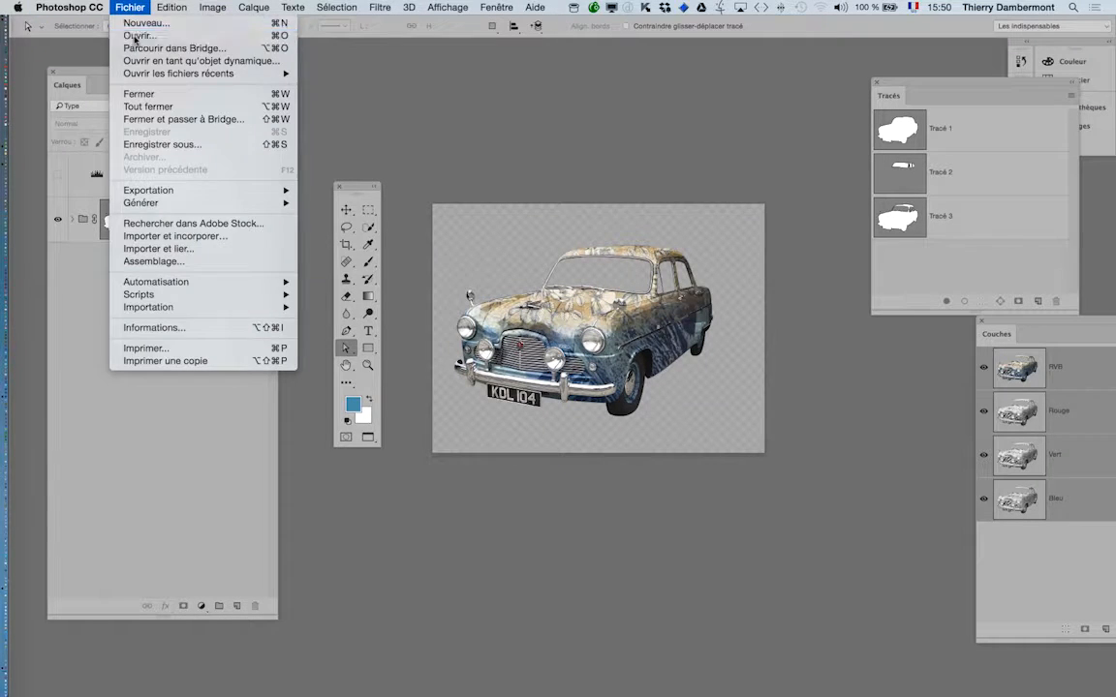
pyautogui.click(135, 37)
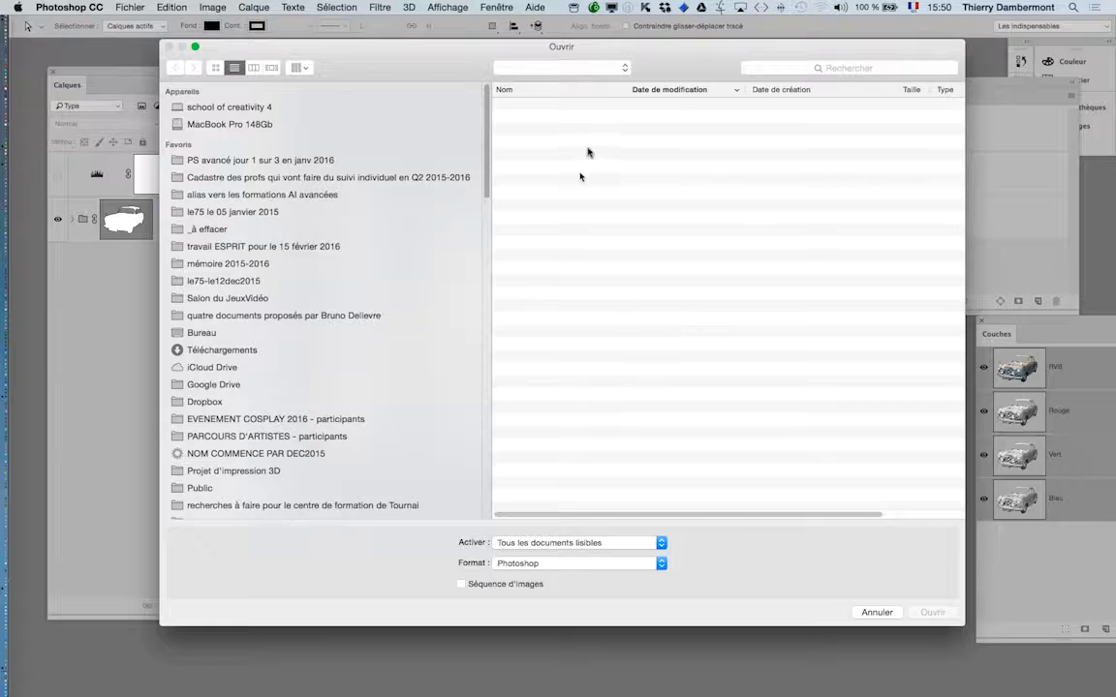
pyautogui.click(577, 106)
pyautogui.keyDown('shift'); pyautogui.click(577, 129); pyautogui.keyUp('shift')
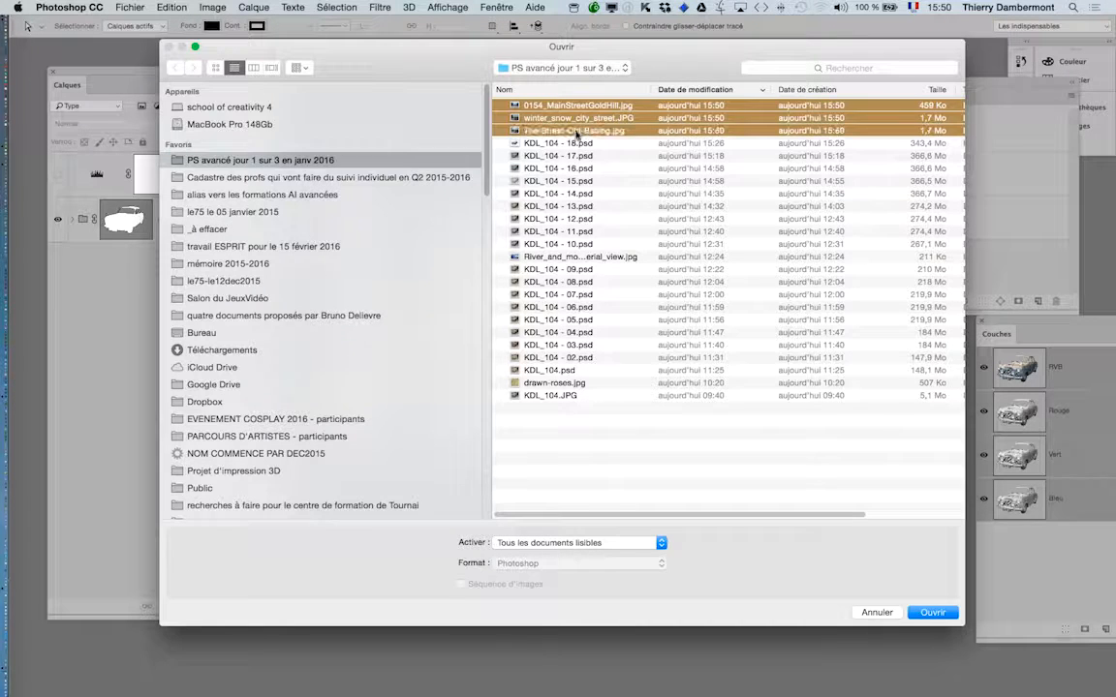
pyautogui.click(936, 614)
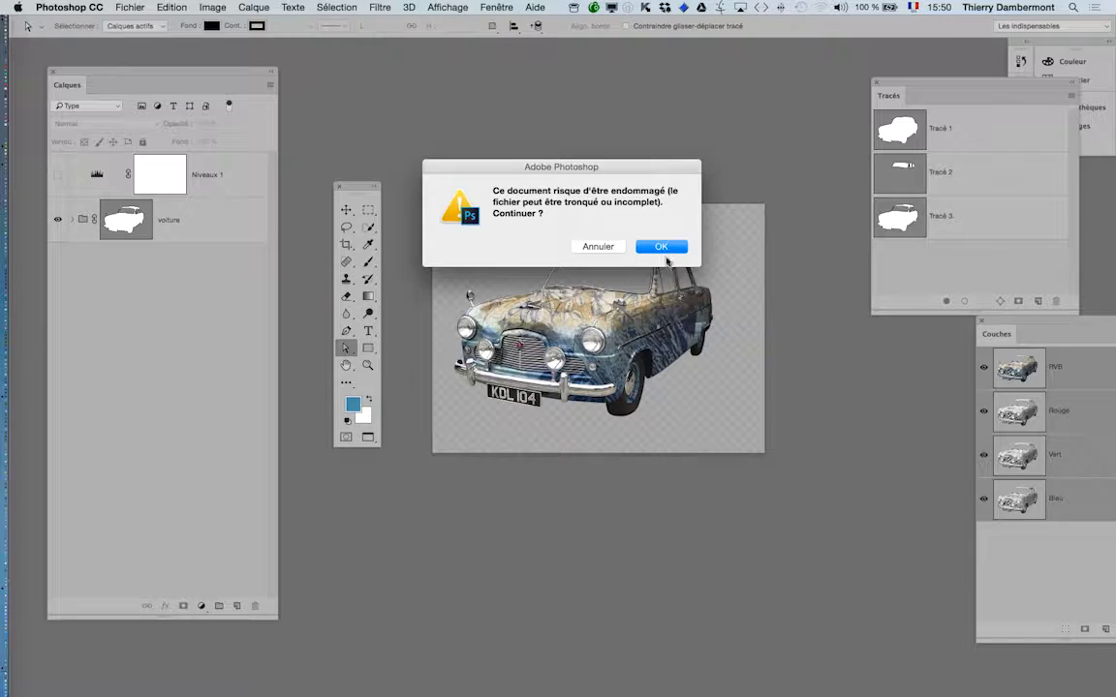
pyautogui.click(663, 248)
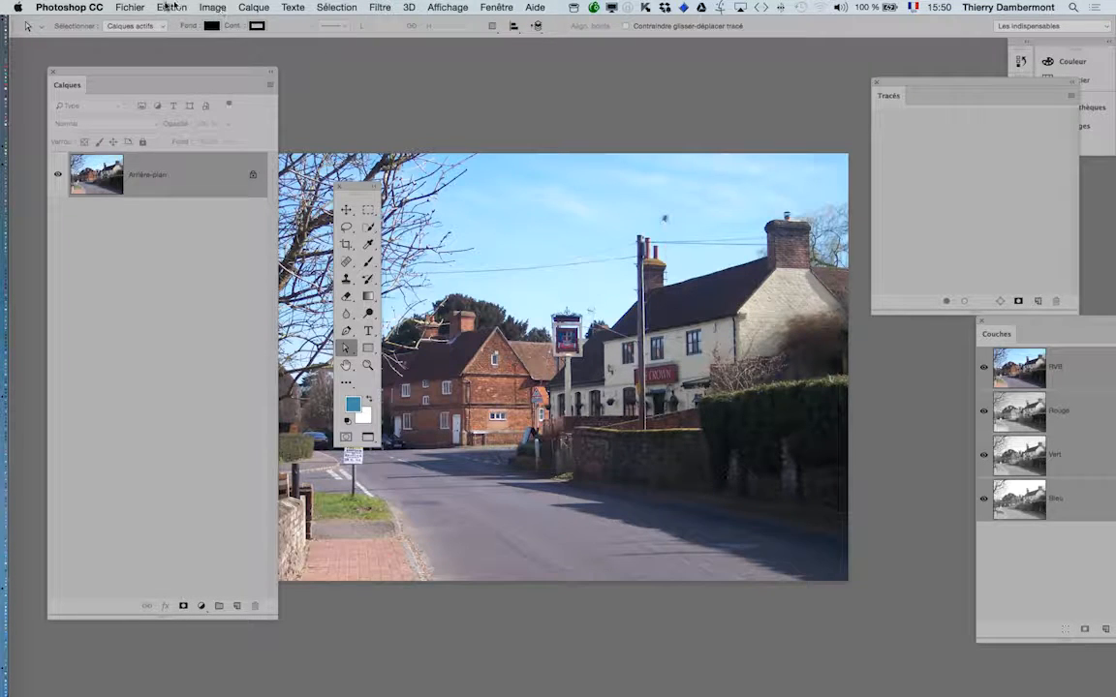
# - Check which images are open and open winter_snow_city_street.JPG from the "PS avancé jour 1 sur 3 en janv 2016" folder
pyautogui.hotkey('ctrl', 'Tab')
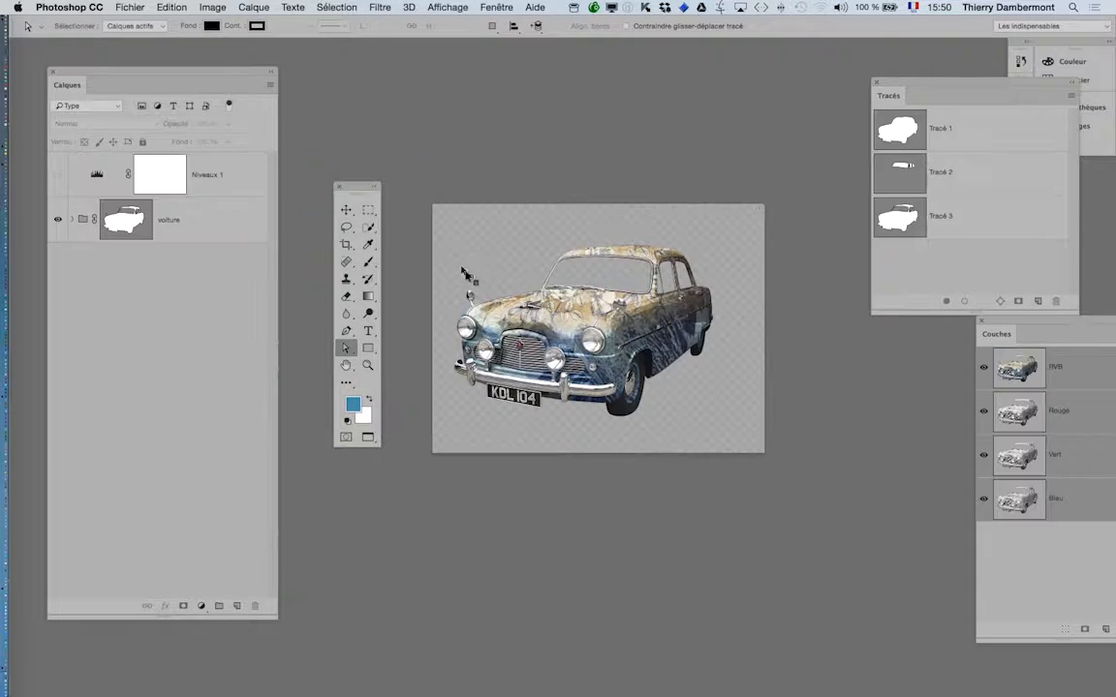
pyautogui.hotkey('ctrl', 'Tab')
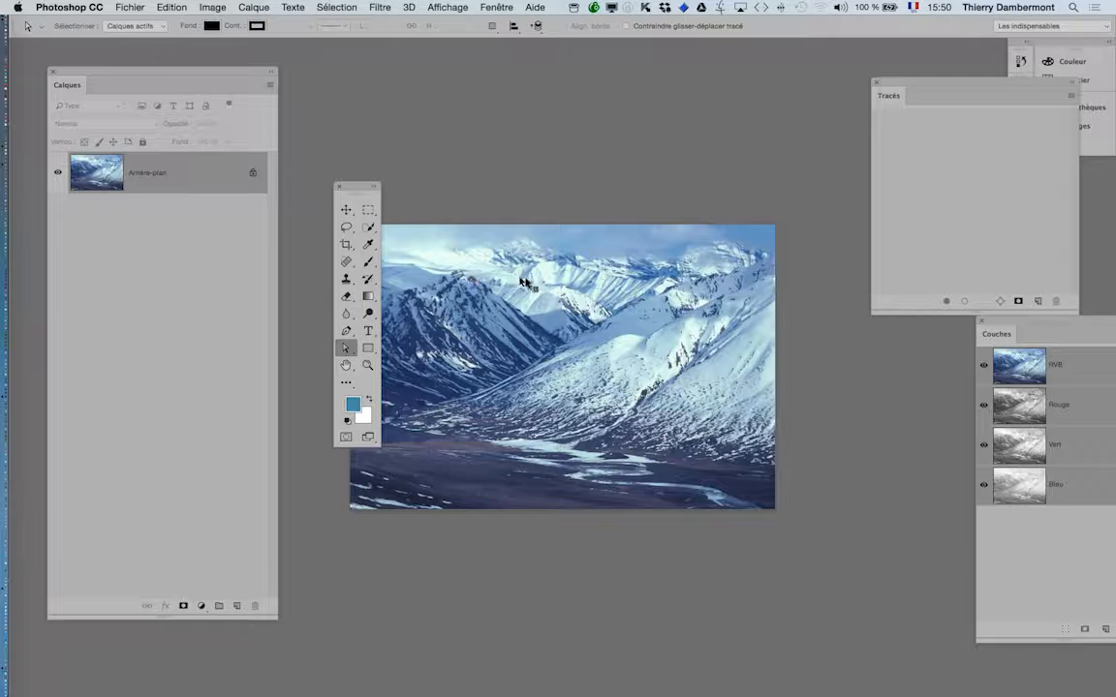
pyautogui.click(142, 7)
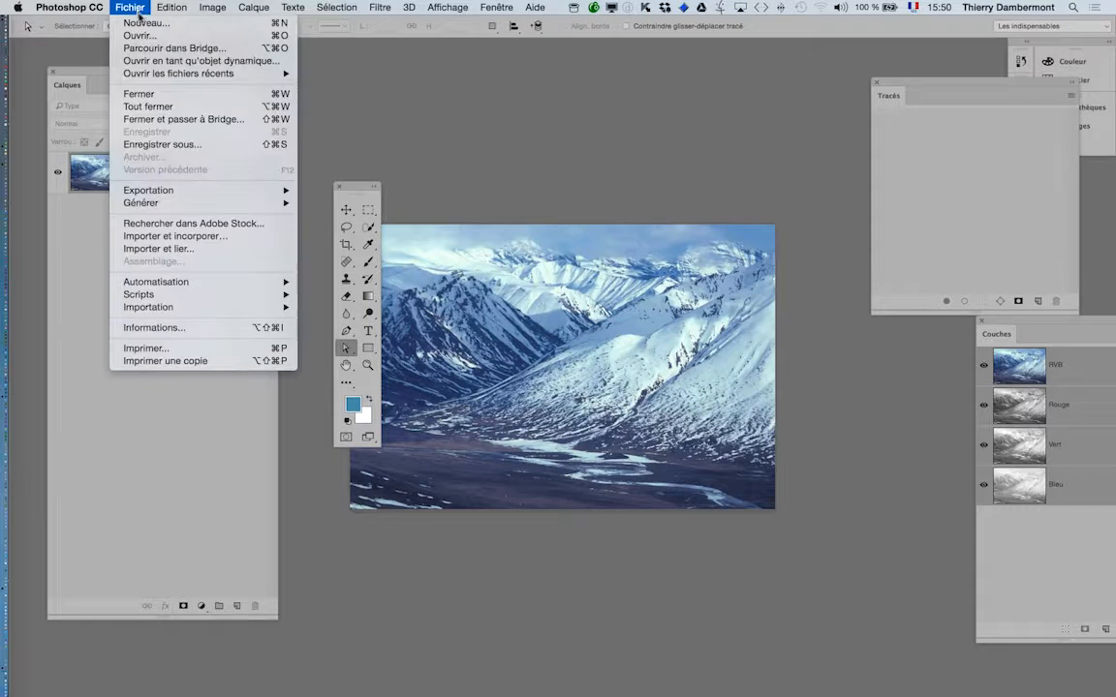
pyautogui.click(149, 35)
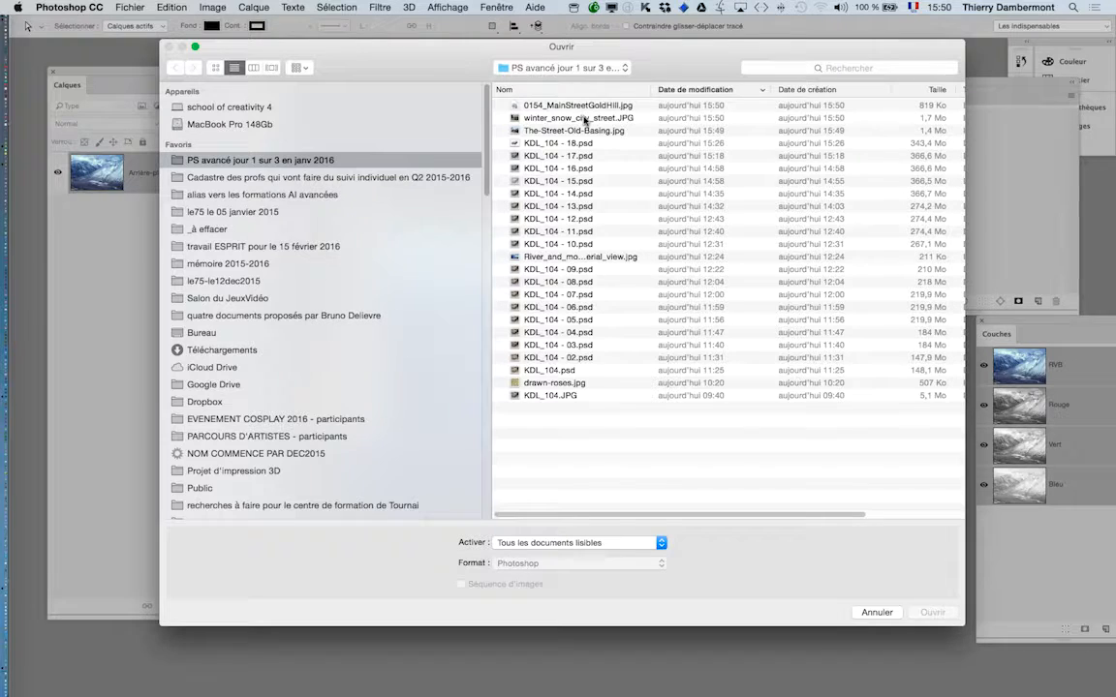
pyautogui.click(584, 118)
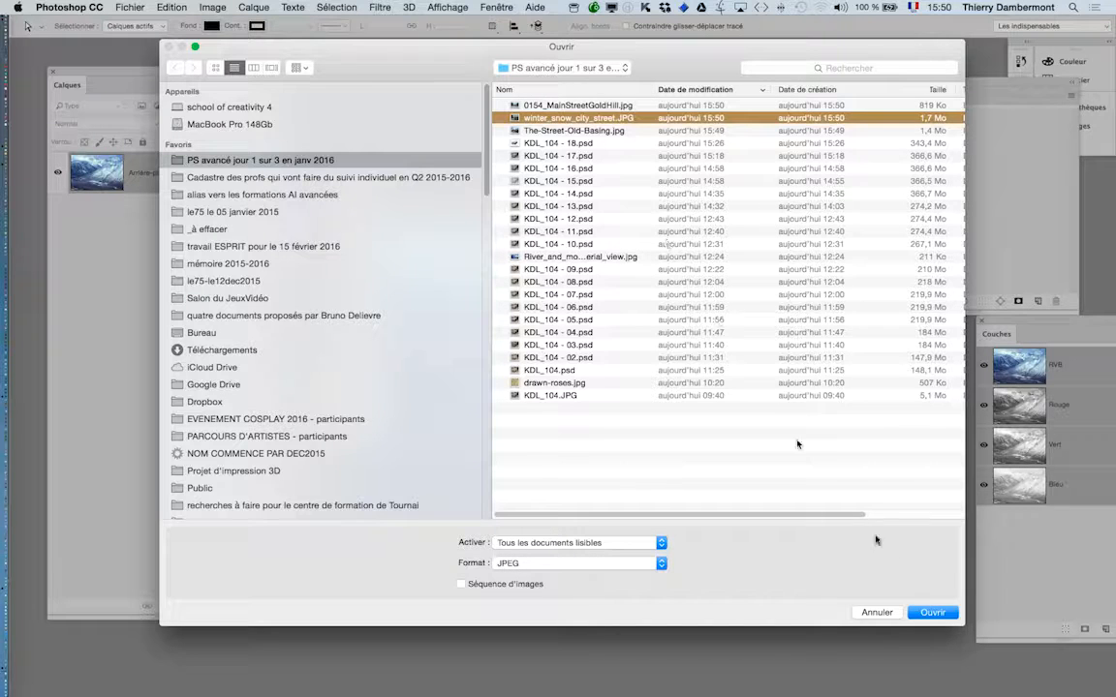
pyautogui.click(931, 612)
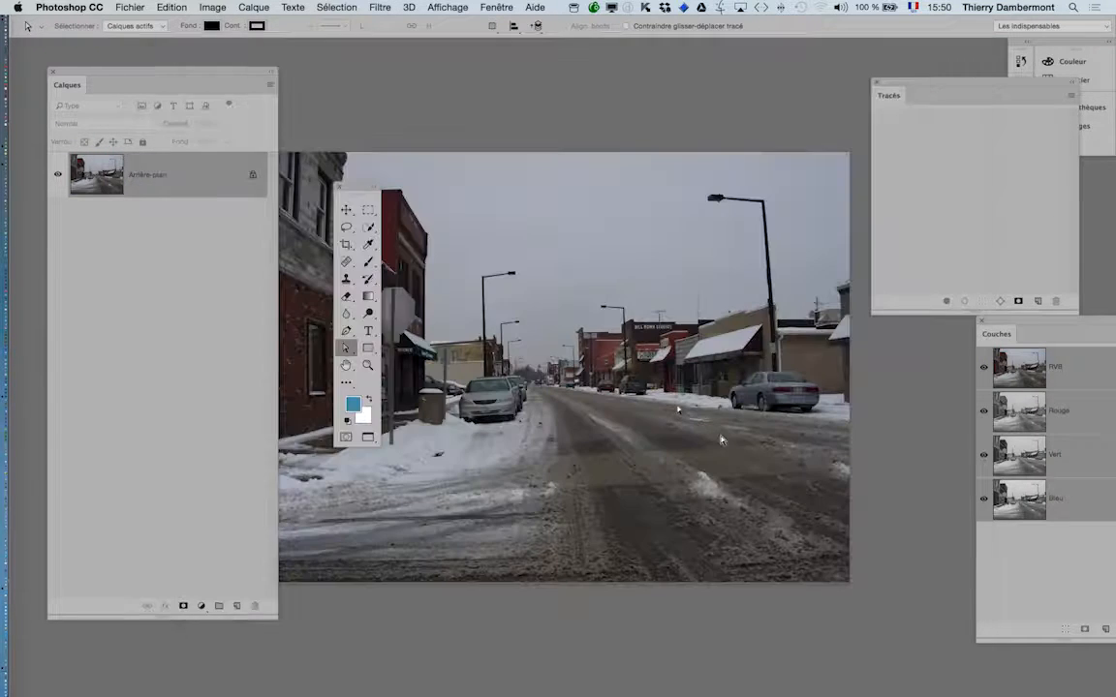
# - Show the folder's files as thumbnails and open 0154_MainStreetGoldHill.jpg, declining the update from the version on disk
pyautogui.click(146, 7)
pyautogui.click(135, 35)
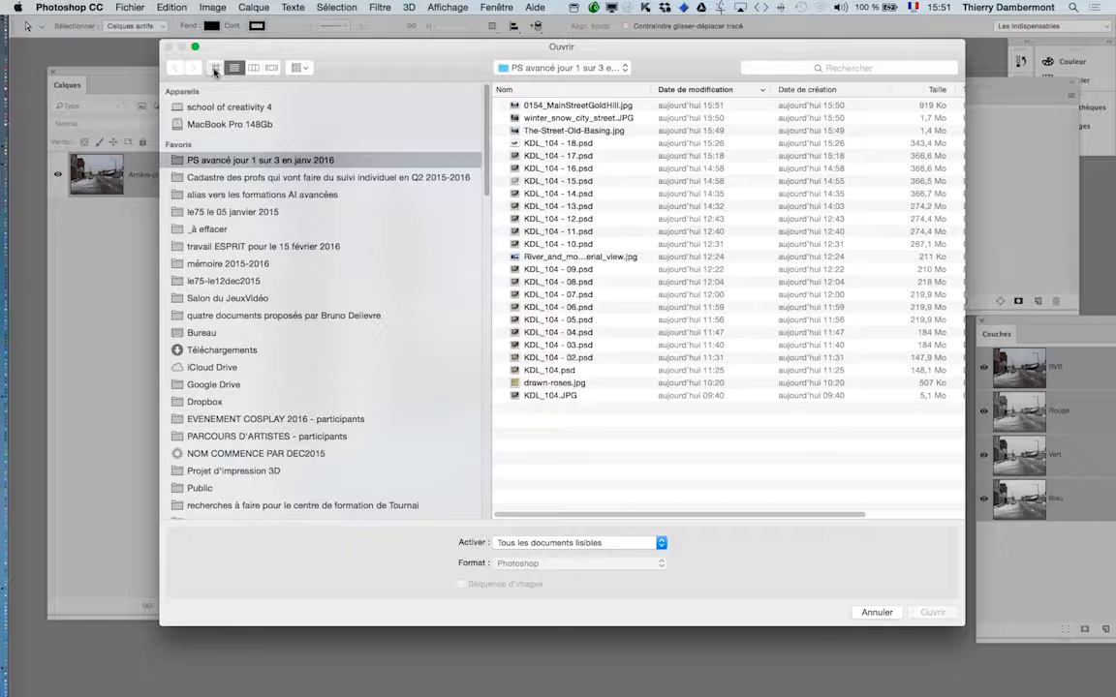
pyautogui.click(215, 69)
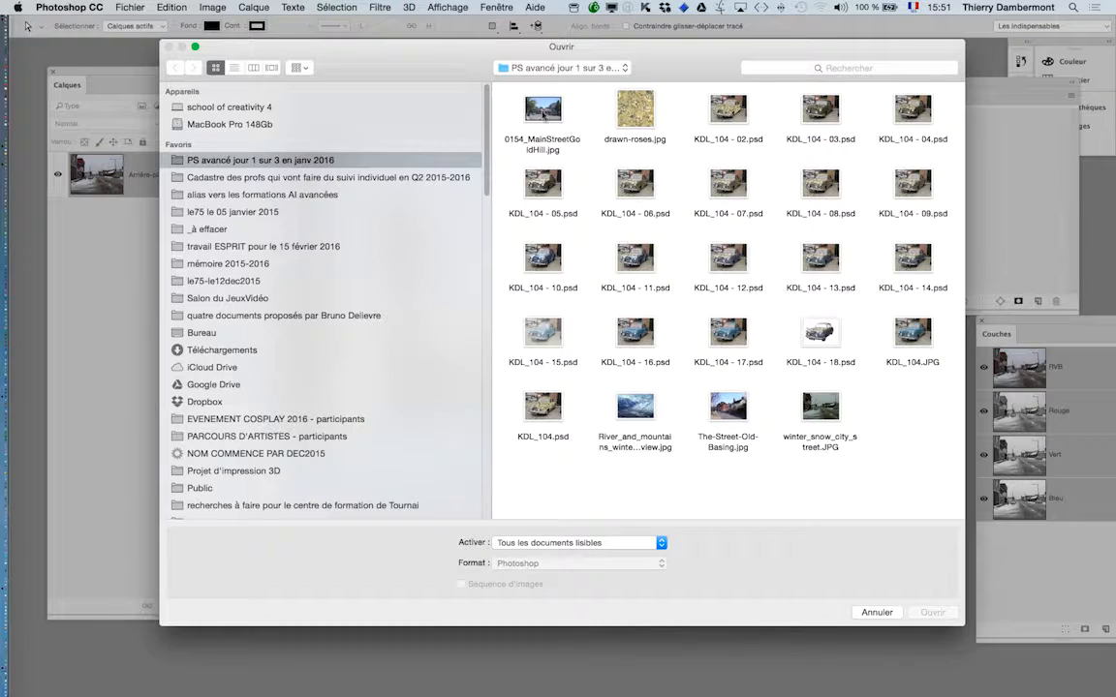
pyautogui.click(545, 114)
pyautogui.click(930, 612)
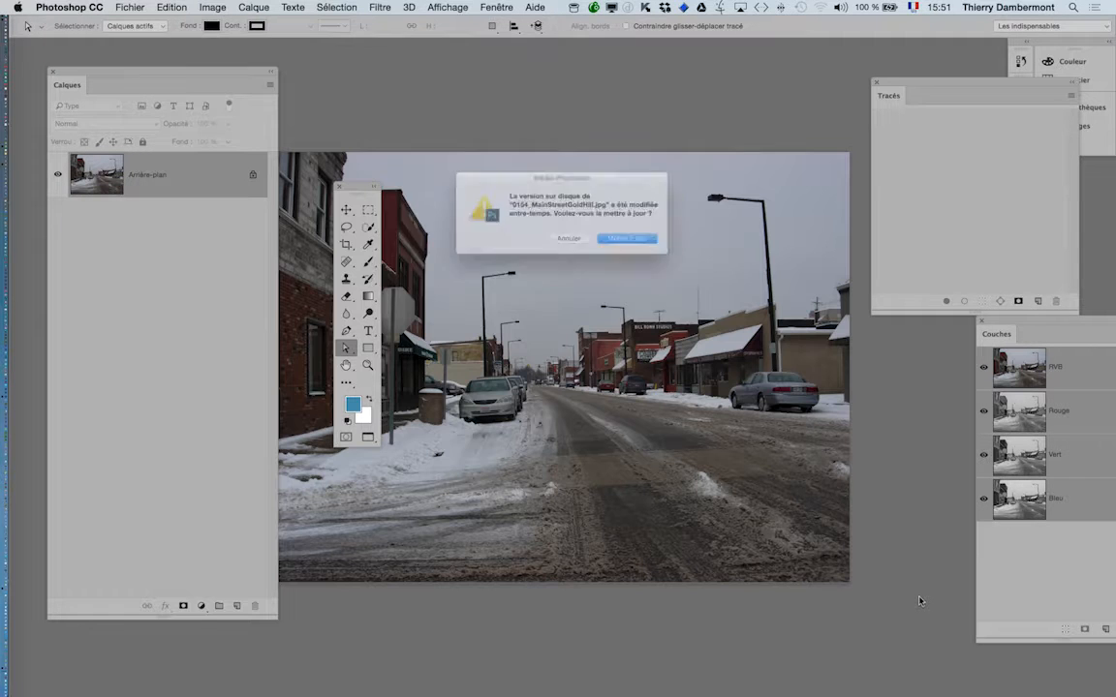
pyautogui.click(570, 247)
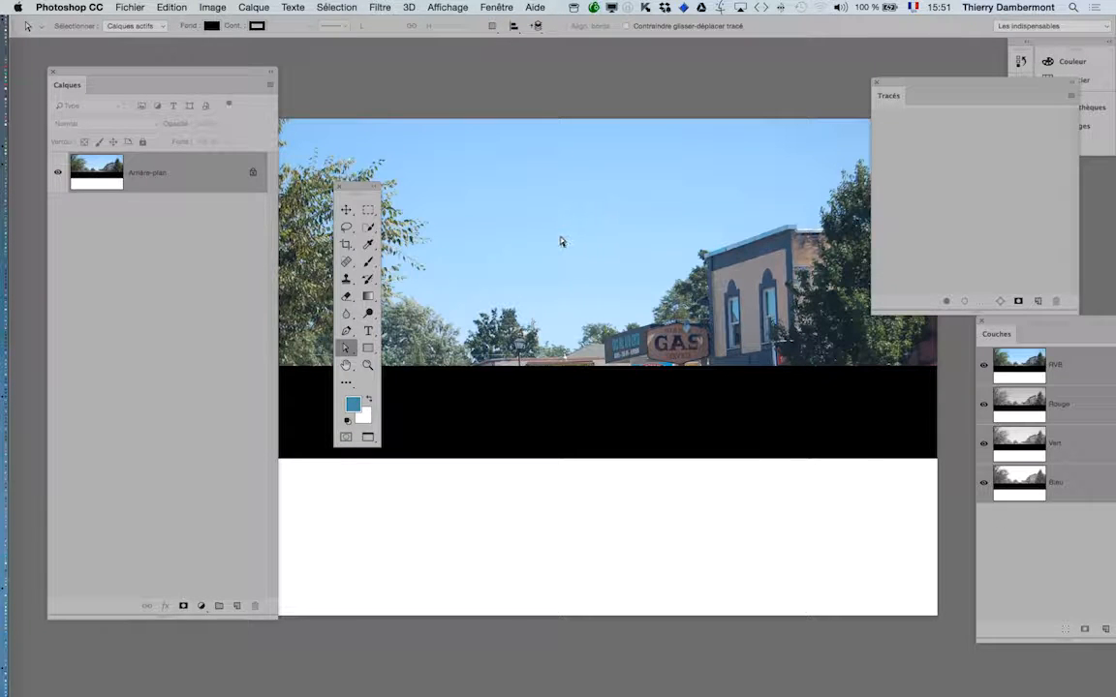
# - Look at the Old Basing photo, switch back to Firefox and restore its window with the winter street photo
pyautogui.hotkey('ctrl', 'Tab')
pyautogui.hotkey('ctrl', 'Tab')
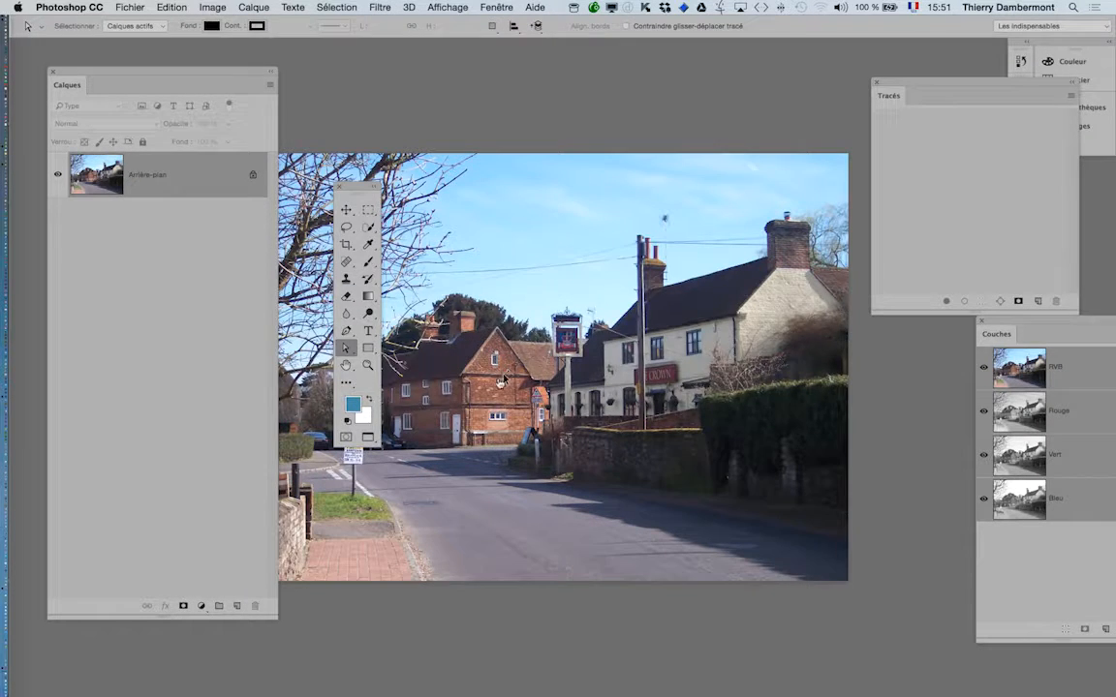
pyautogui.press('super+Tab')
pyautogui.click(386, 369)
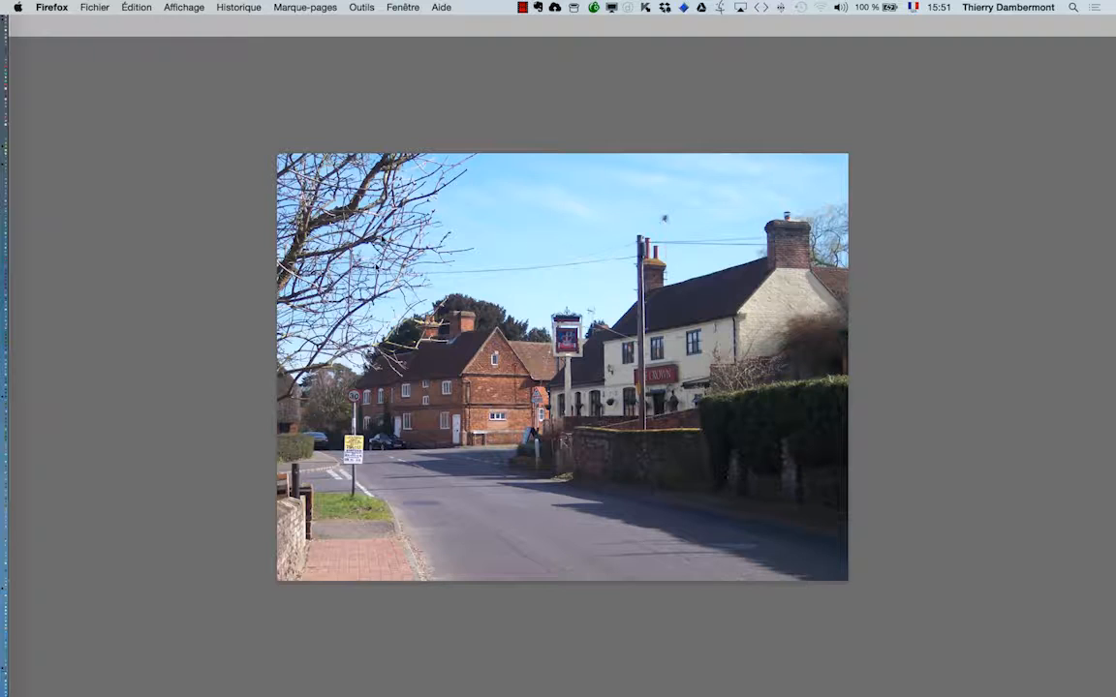
pyautogui.click(413, 9)
pyautogui.click(423, 48)
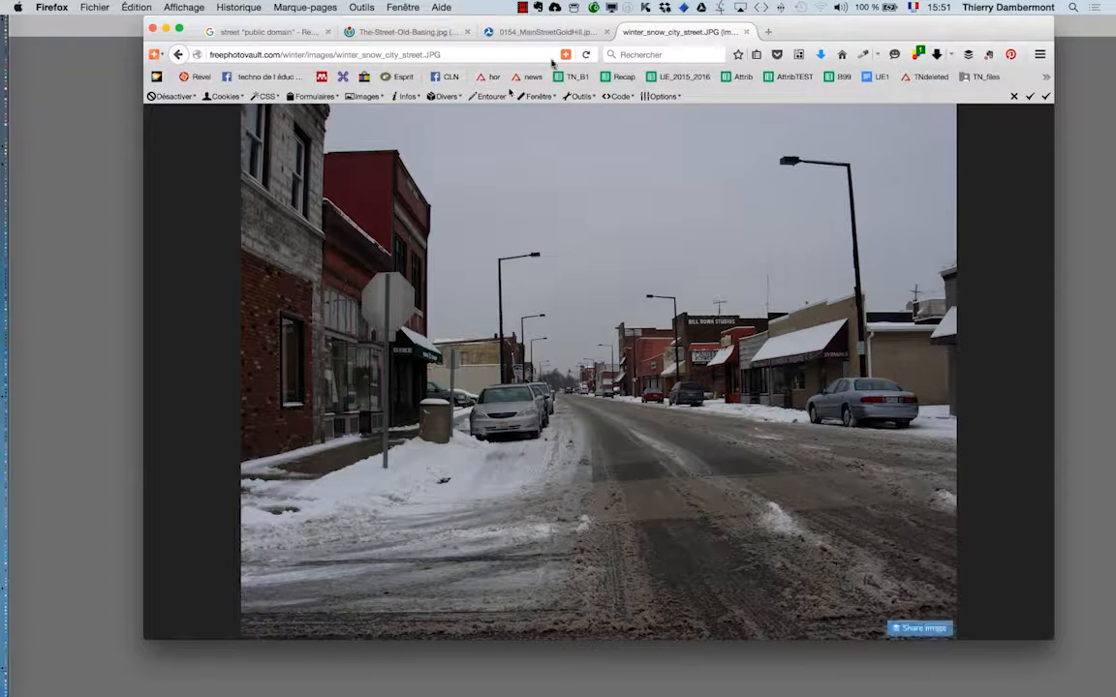
# - Save winter_snow_city_street.JPG again in the "PS avancé jour 1 sur 3 en janv 2016" folder, replacing the existing file
pyautogui.rightClick(578, 272)
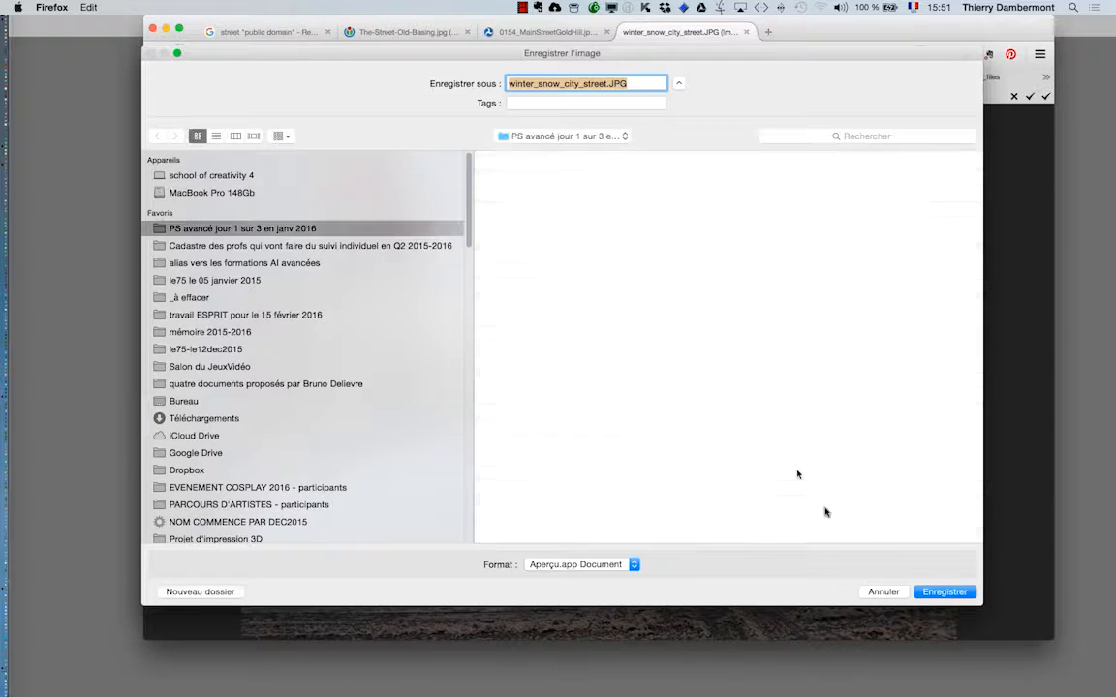
pyautogui.click(942, 593)
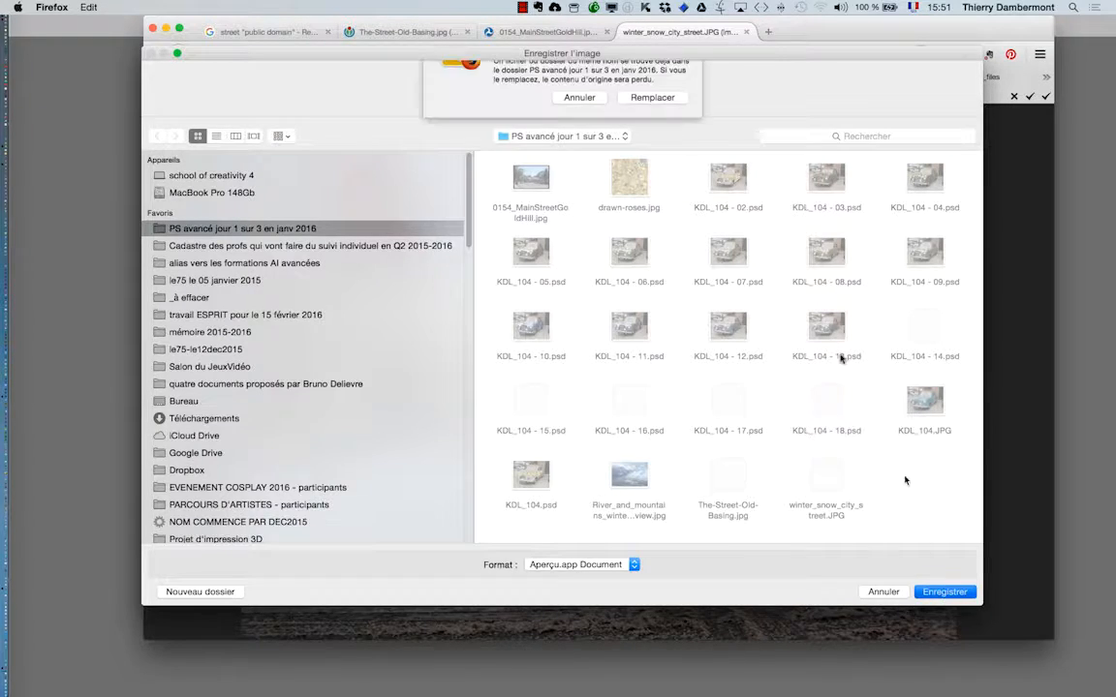
pyautogui.press('Return')
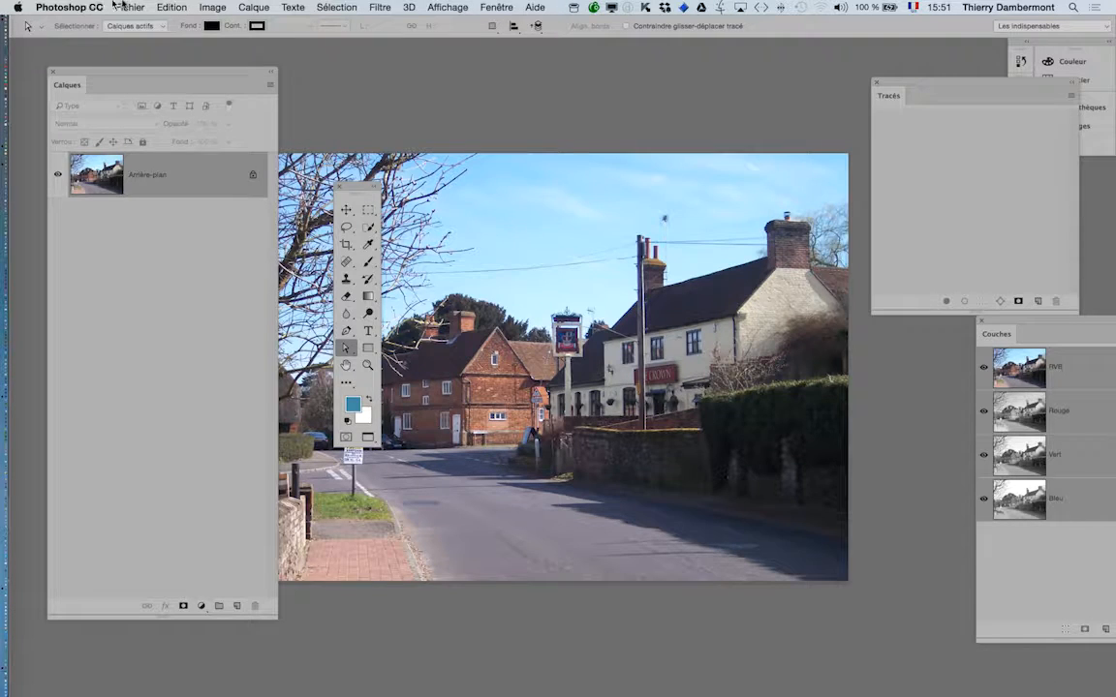
# - Reopen winter_snow_city_street.JPG in Photoshop and update it to the version on disk
pyautogui.click(118, 4)
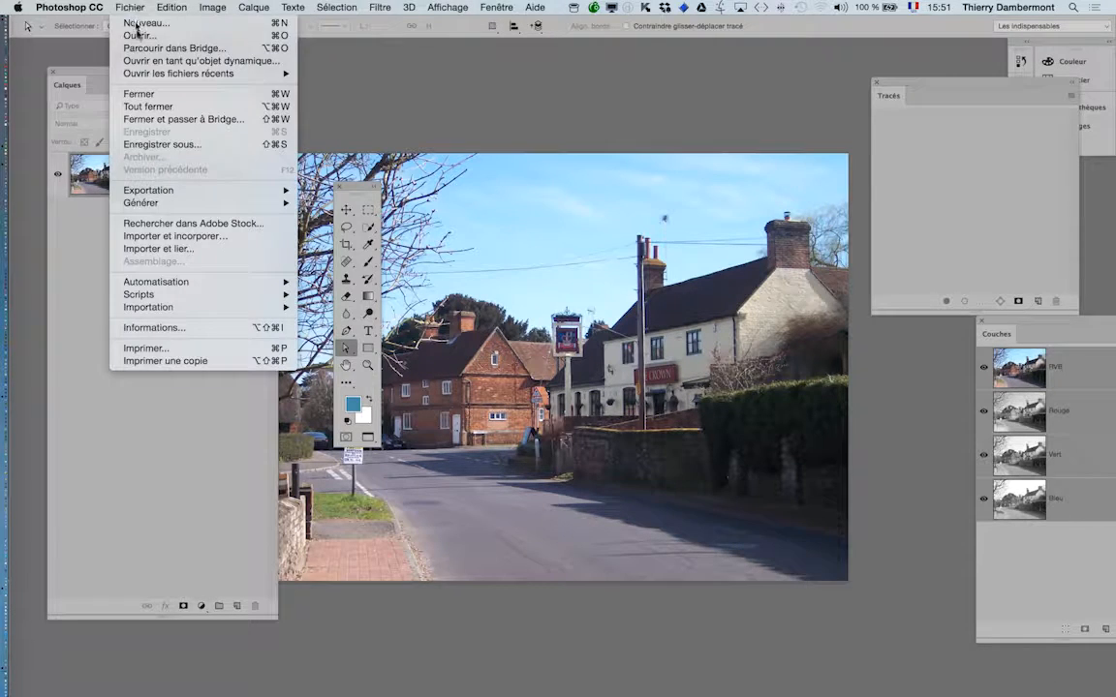
pyautogui.click(141, 33)
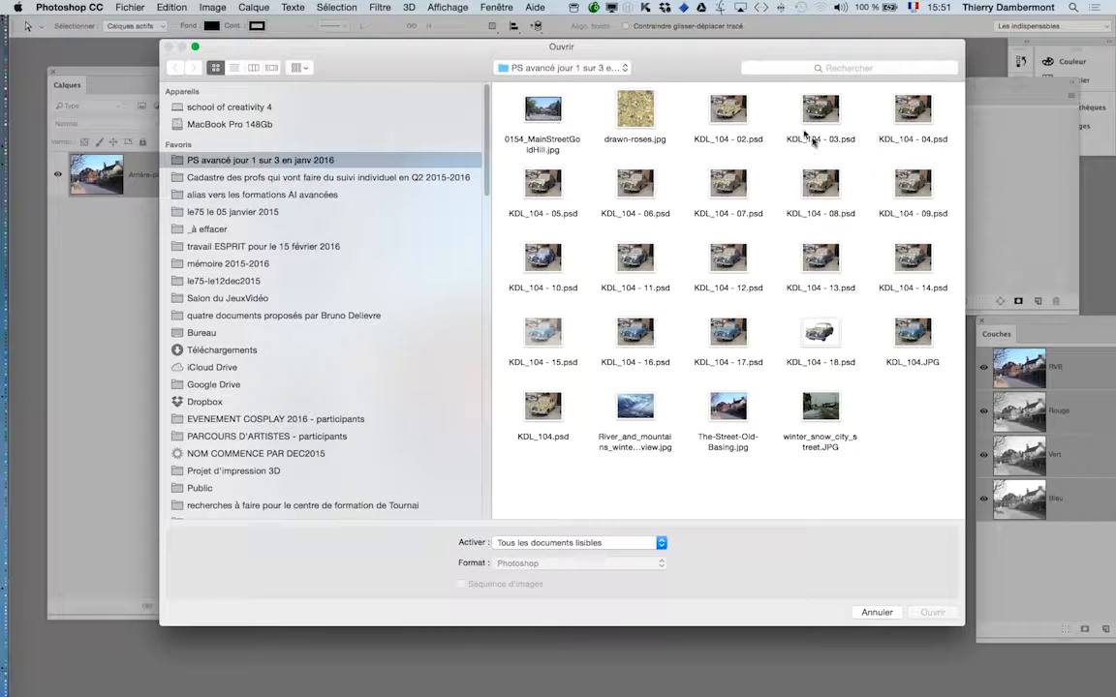
pyautogui.click(819, 407)
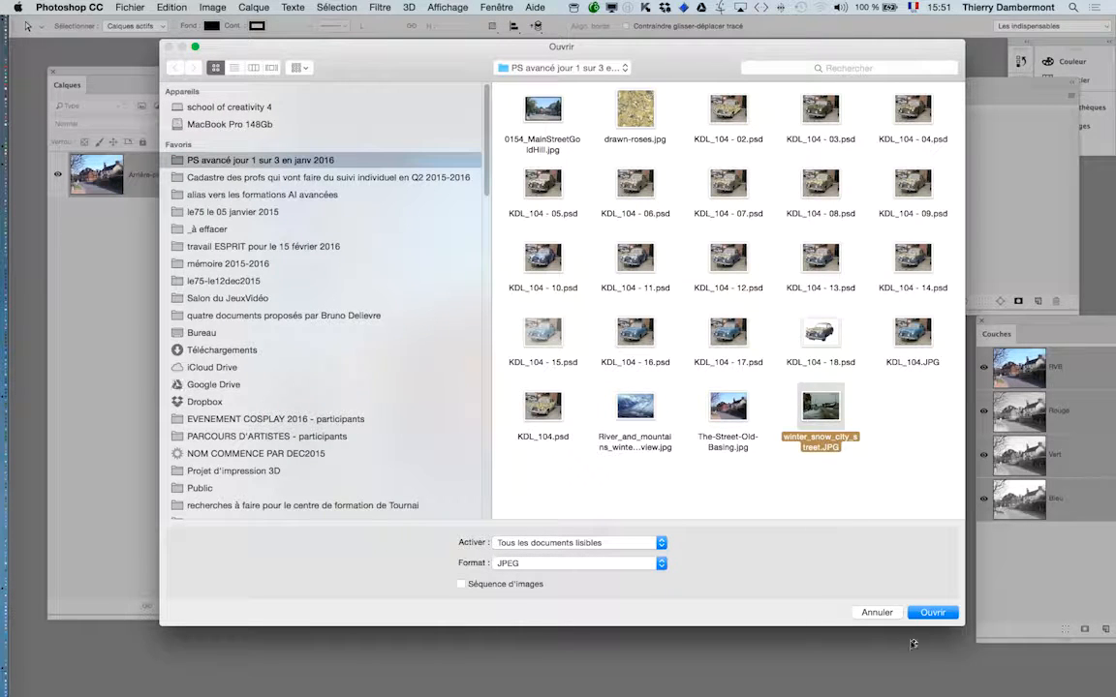
pyautogui.click(928, 612)
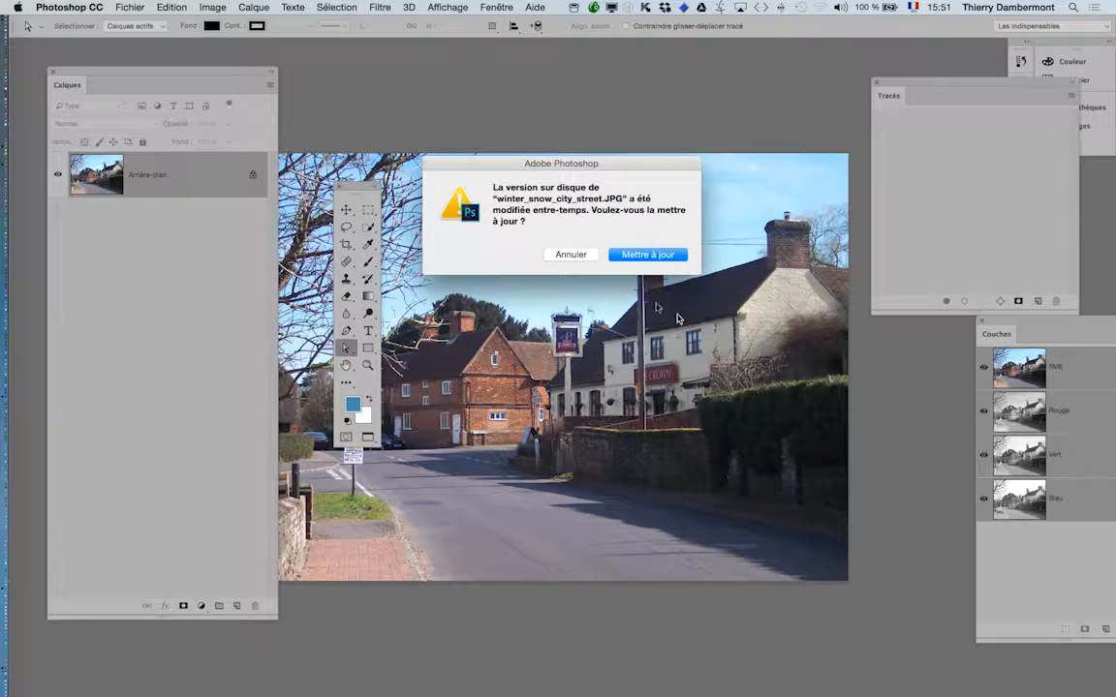
pyautogui.click(632, 254)
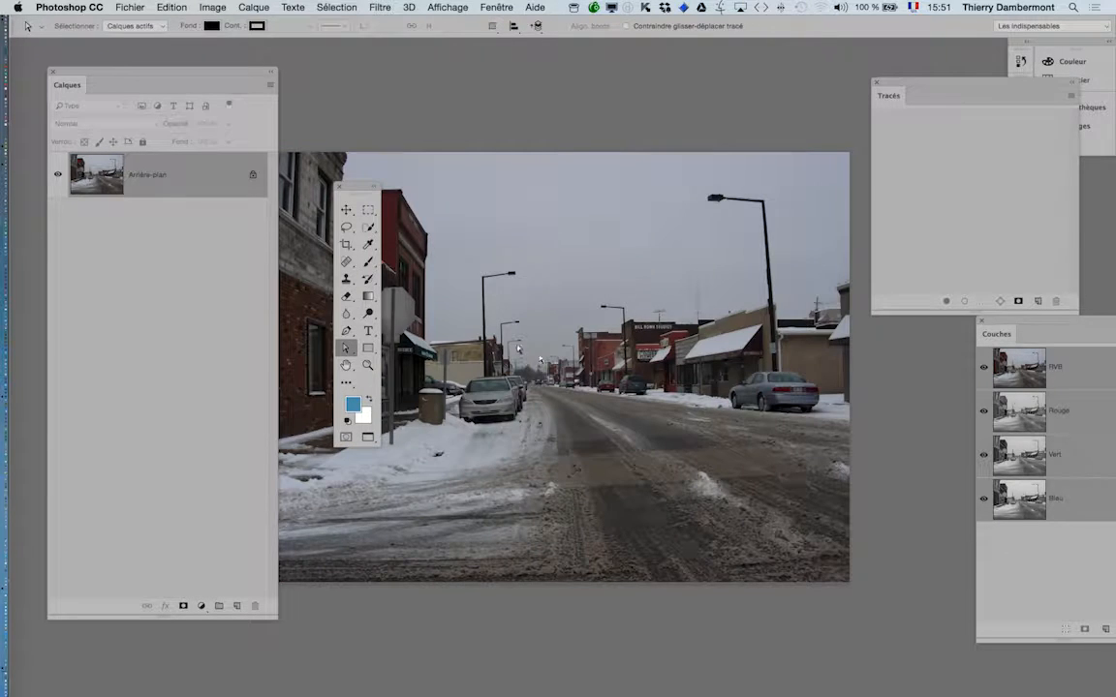
# - Close the floating Calques panel to clear space around the winter street photo
pyautogui.scroll(-1, 515, 346)
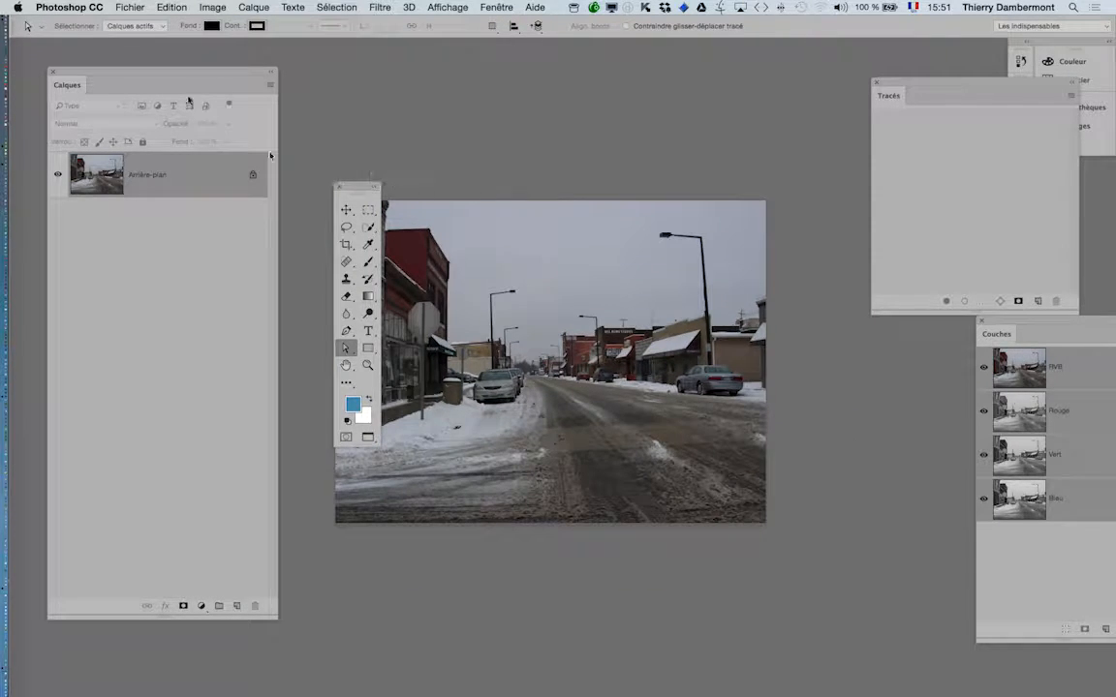
pyautogui.click(54, 73)
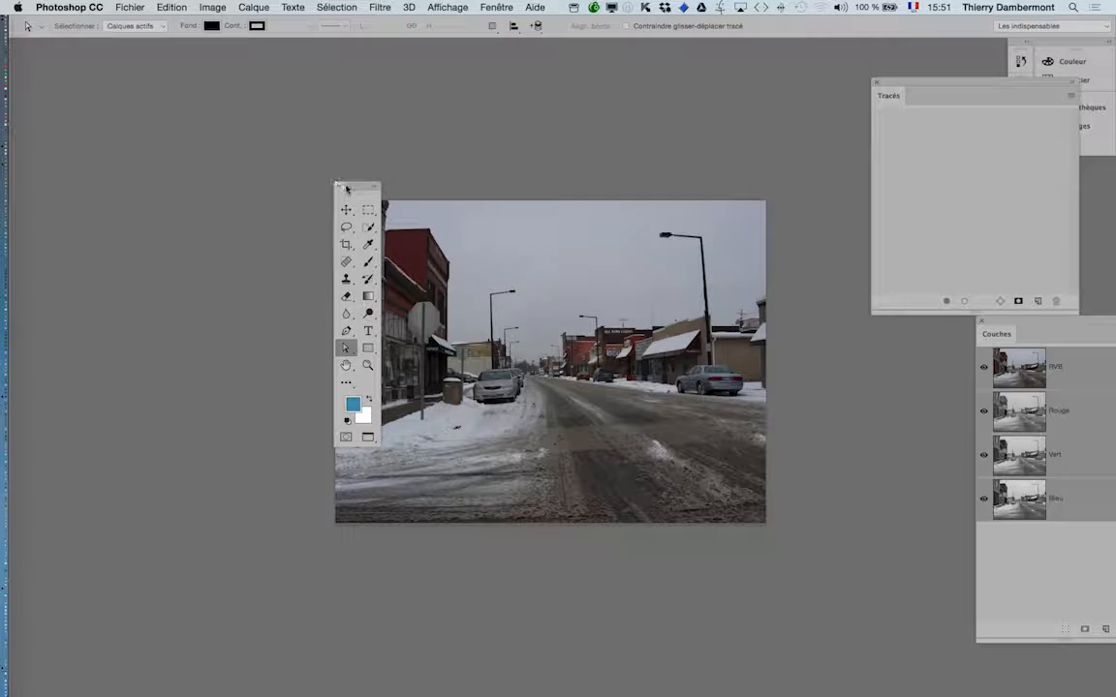
# - Move the Tools panel clear of the winter street photo and return from full-screen display to the floating document windows
pyautogui.moveTo(347, 188); pyautogui.dragTo(130, 130)
pyautogui.press('f')
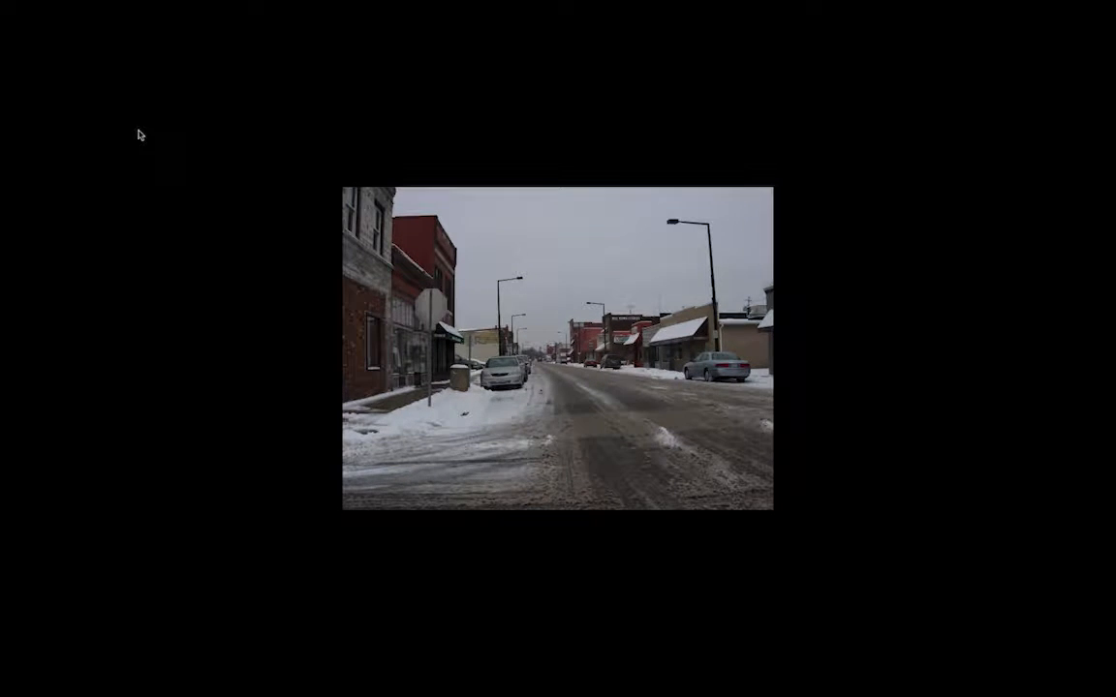
pyautogui.press('super+Tab')
pyautogui.click(466, 356)
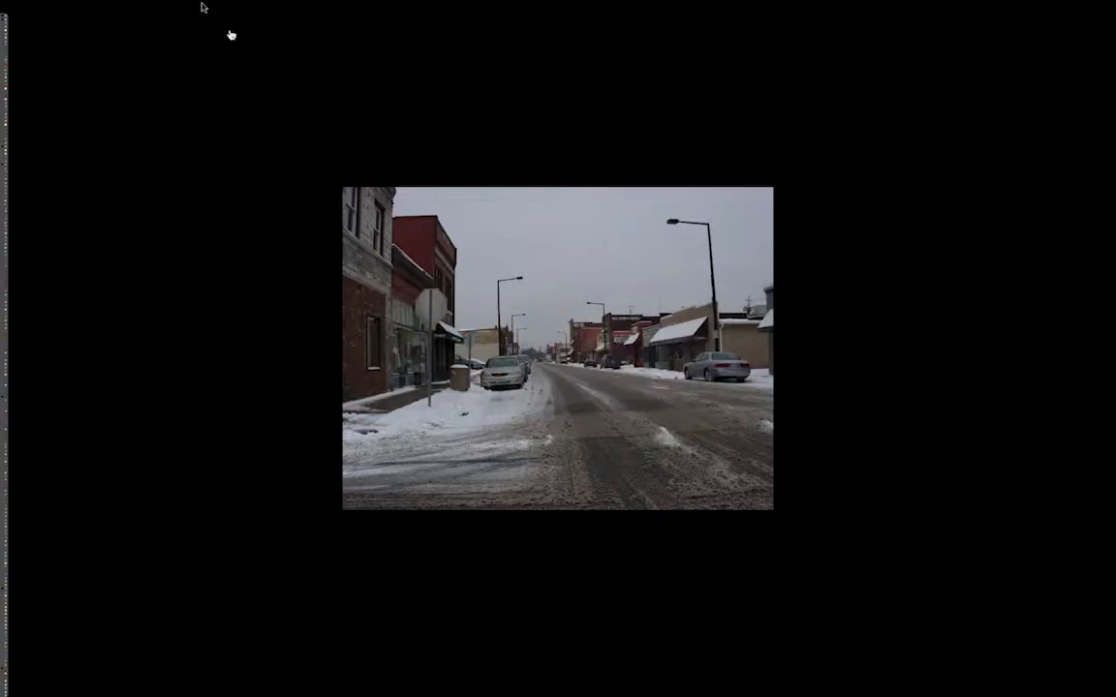
pyautogui.click(165, 29)
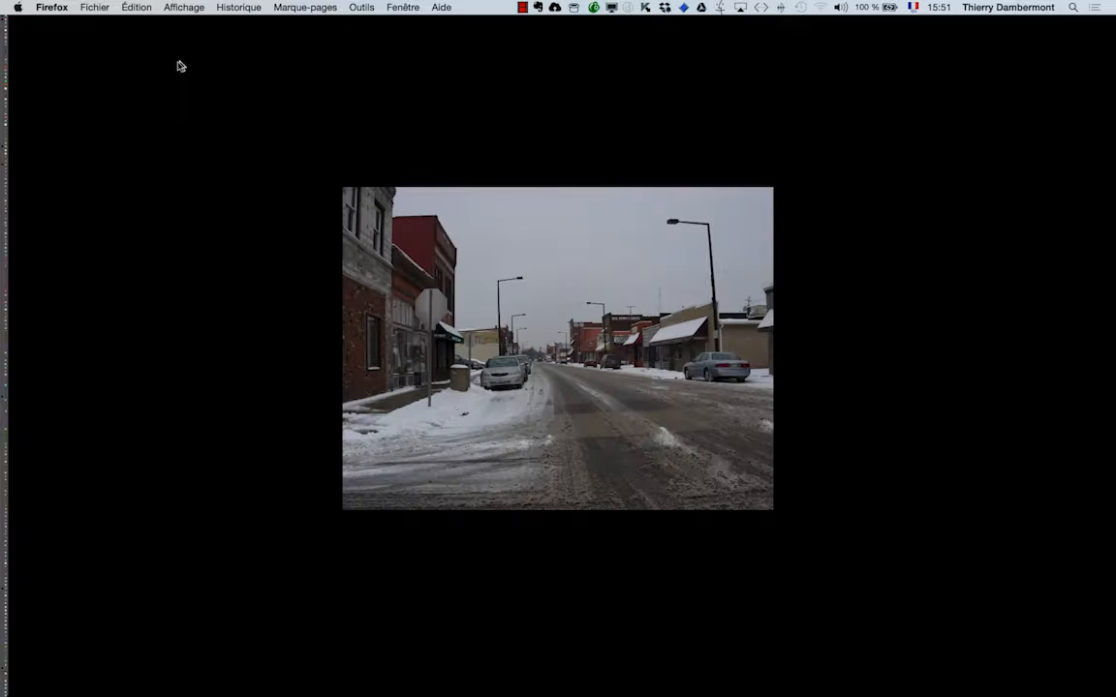
pyautogui.press('f')
pyautogui.press('super+minus')
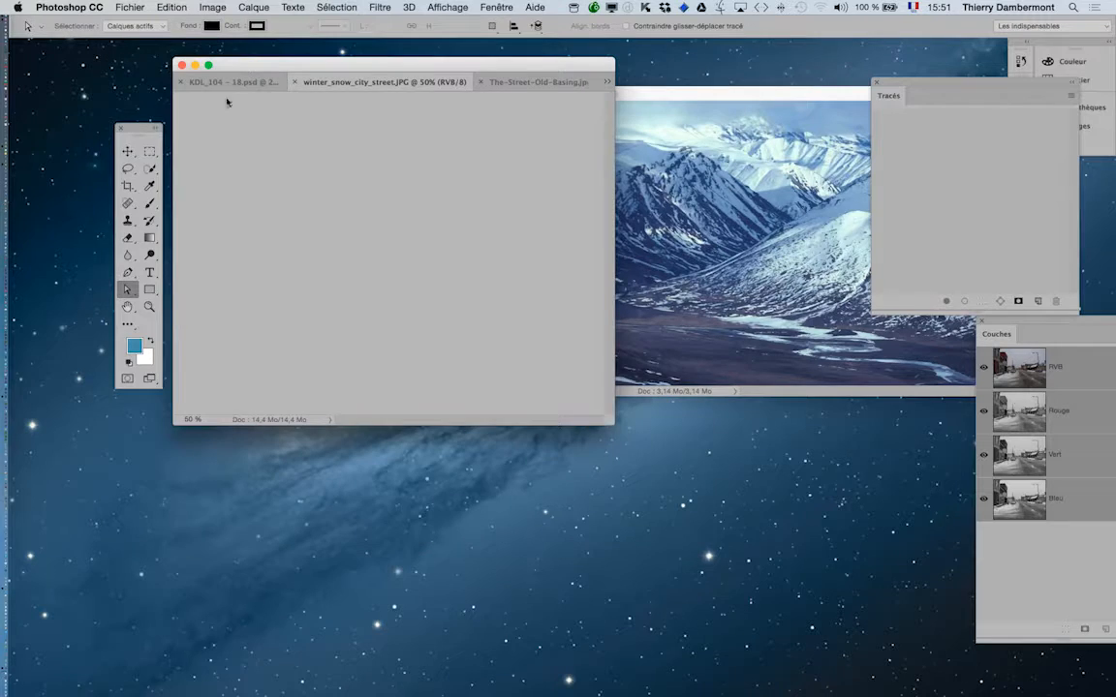
# - Show winter_snow_city_street.JPG at 33.3% in a larger window and close the River_and_mountains_winter_aerial_view.jpg document
pyautogui.moveTo(397, 67); pyautogui.dragTo(341, 62)
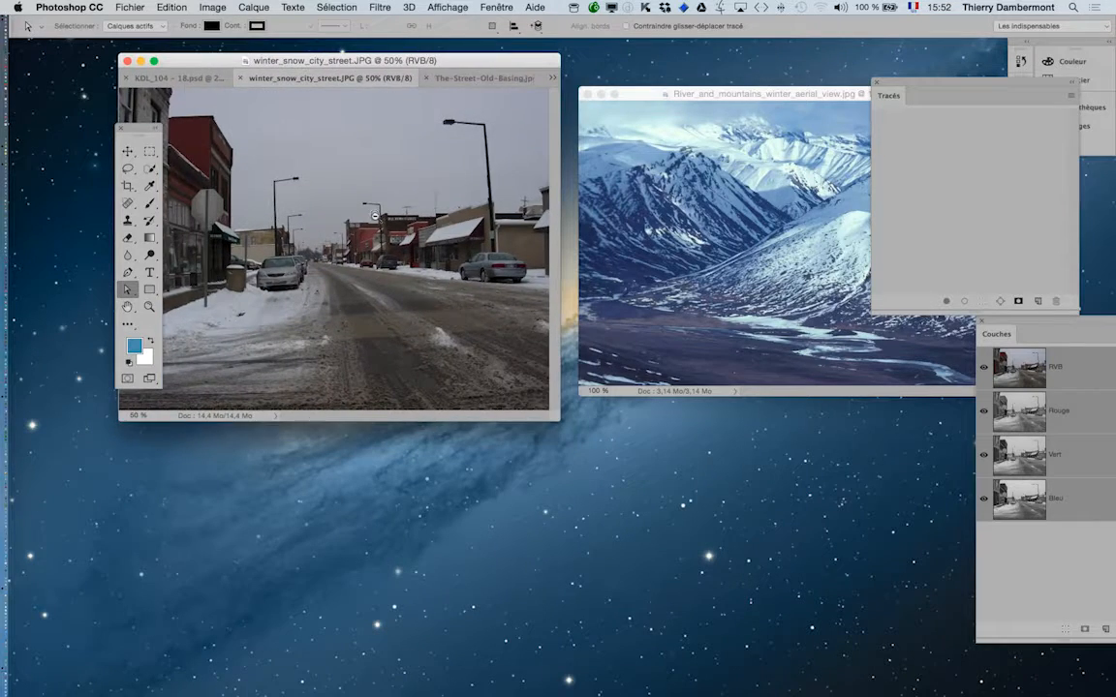
pyautogui.keyDown('alt'); pyautogui.click(377, 217); pyautogui.keyUp('alt')
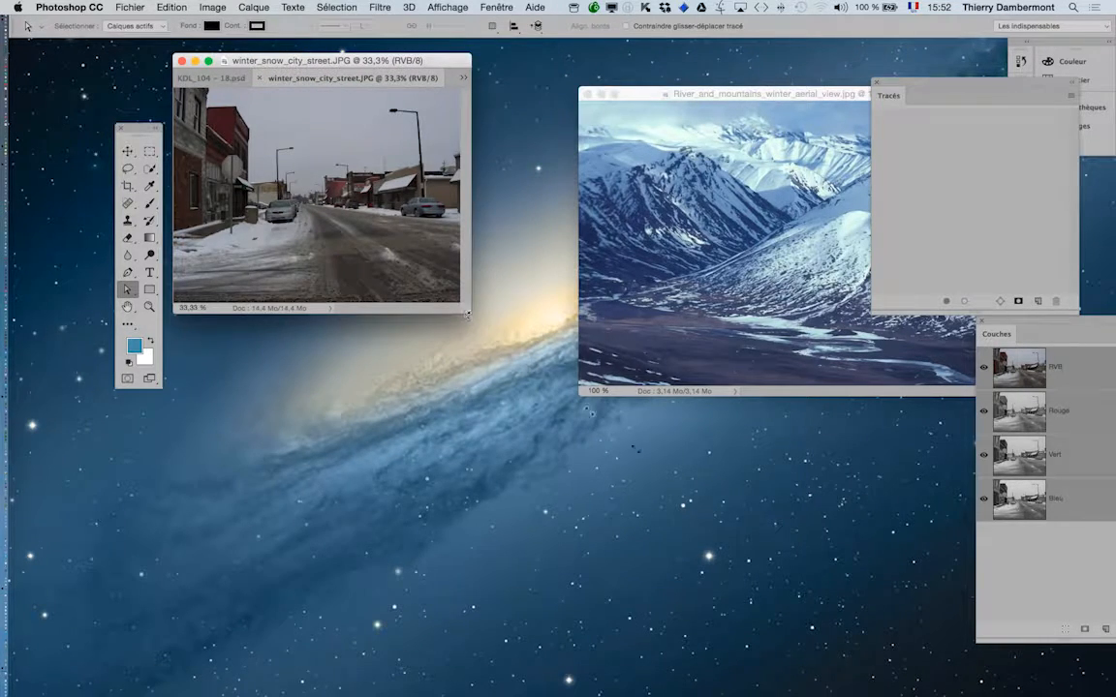
pyautogui.moveTo(468, 315); pyautogui.dragTo(679, 495)
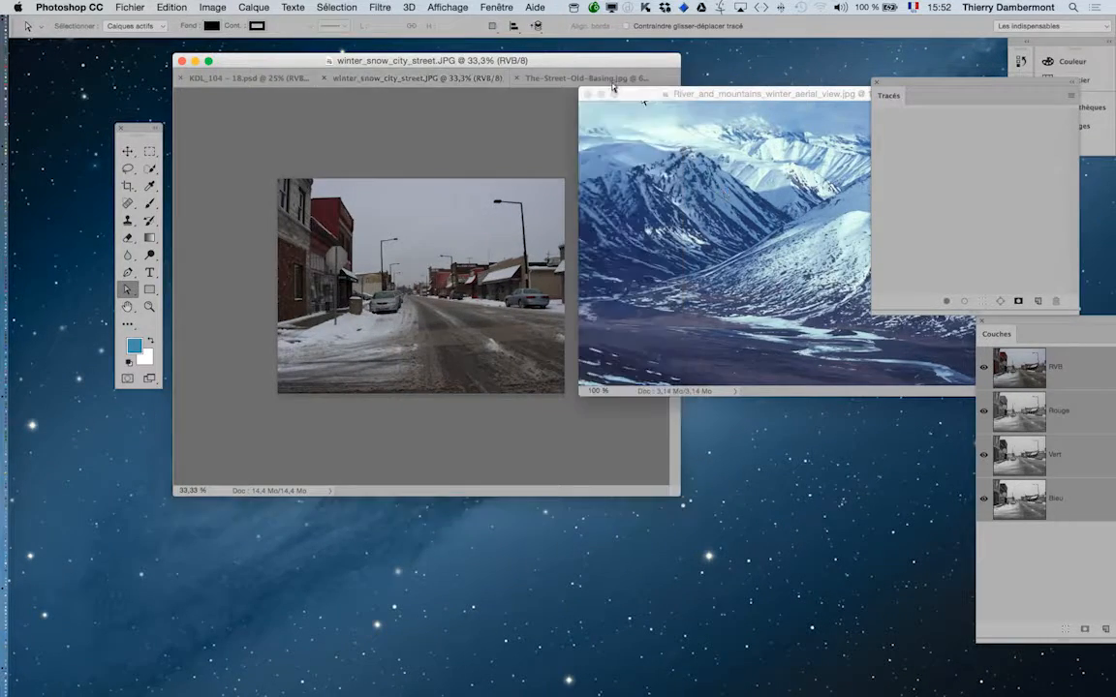
pyautogui.click(586, 94)
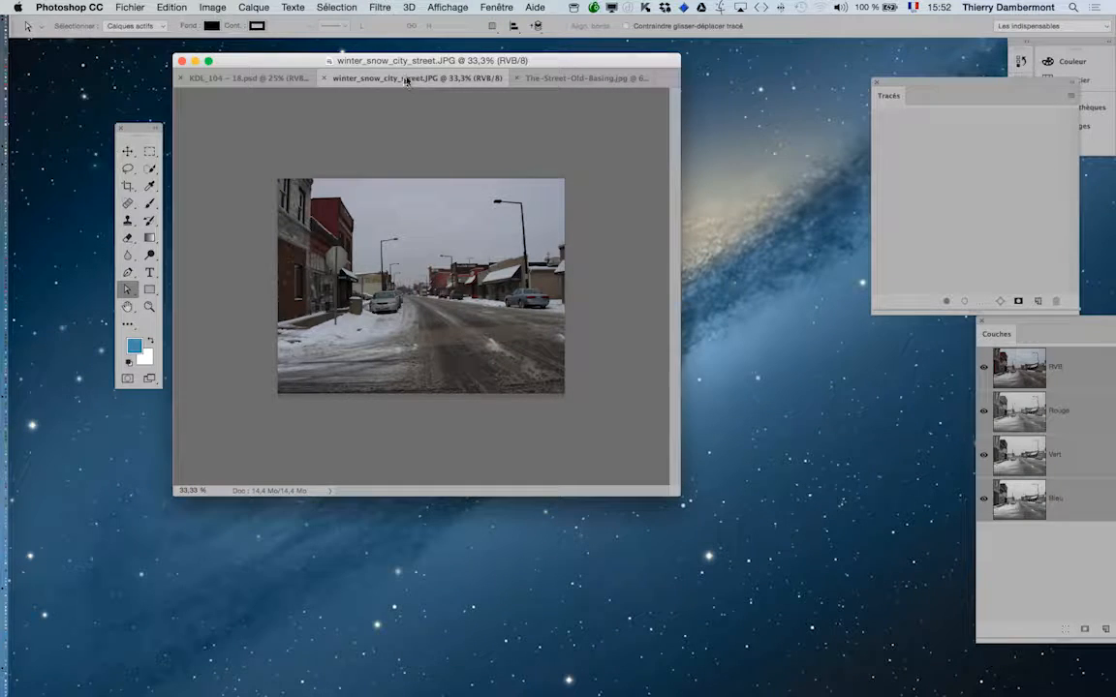
# - Separate winter_snow_city_street.JPG and The-Street-Old-Basing.jpg into their own windows around the KDL_104 - 18.psd car document
pyautogui.moveTo(406, 80); pyautogui.dragTo(732, 77)
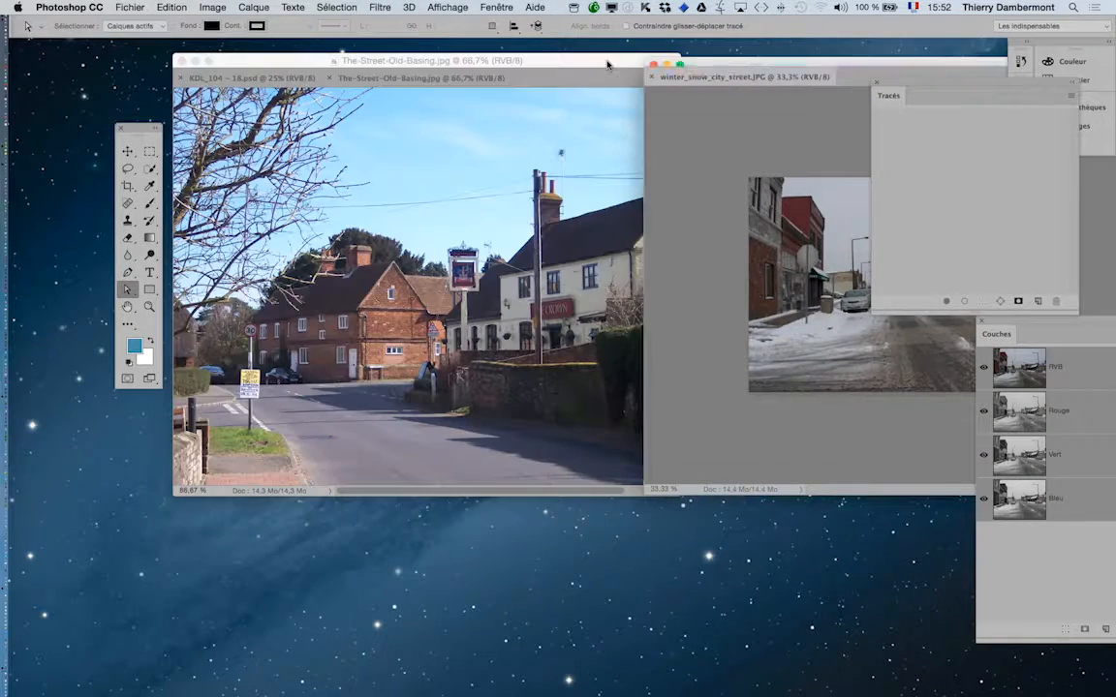
pyautogui.moveTo(581, 64); pyautogui.dragTo(412, 64)
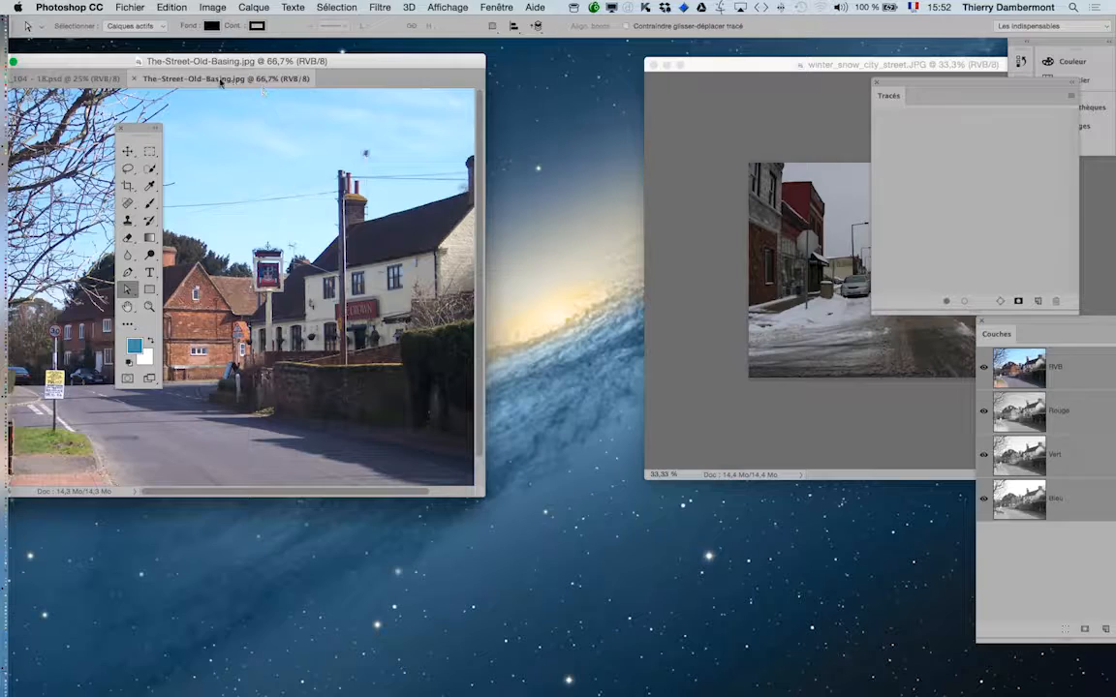
pyautogui.moveTo(221, 83); pyautogui.dragTo(647, 323)
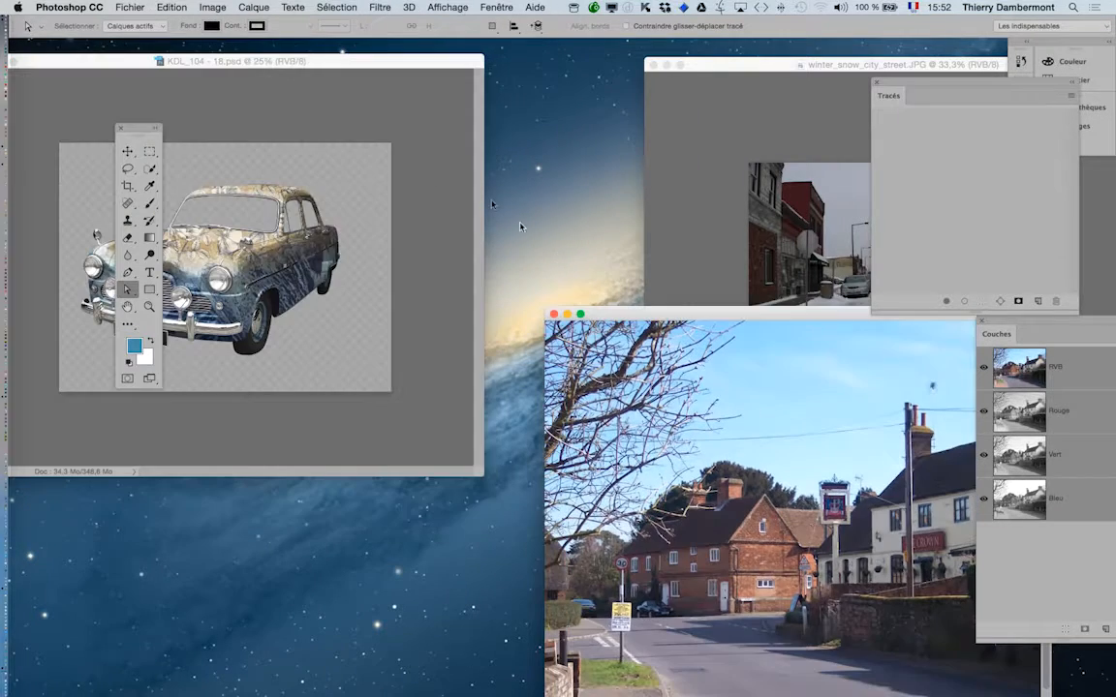
pyautogui.click(267, 69)
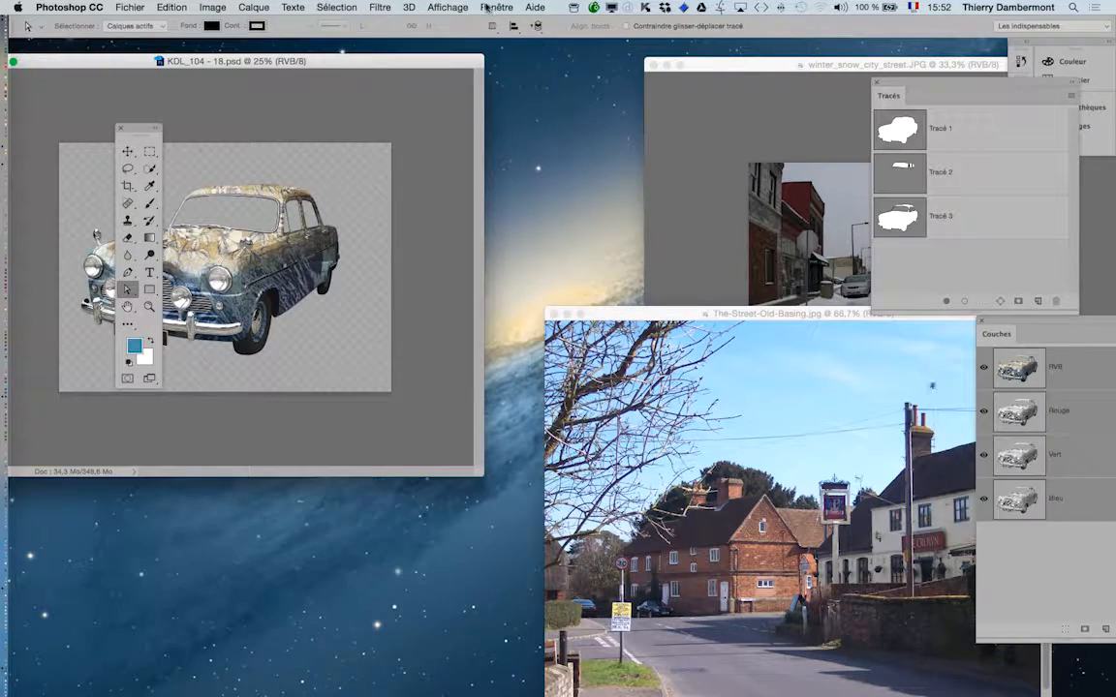
# - Open 0154_MainStreetGoldHill.jpg from the "PS avancé jour 1 sur 3 en janv 2016" folder
pyautogui.click(492, 7)
pyautogui.click(486, 7)
pyautogui.click(721, 82)
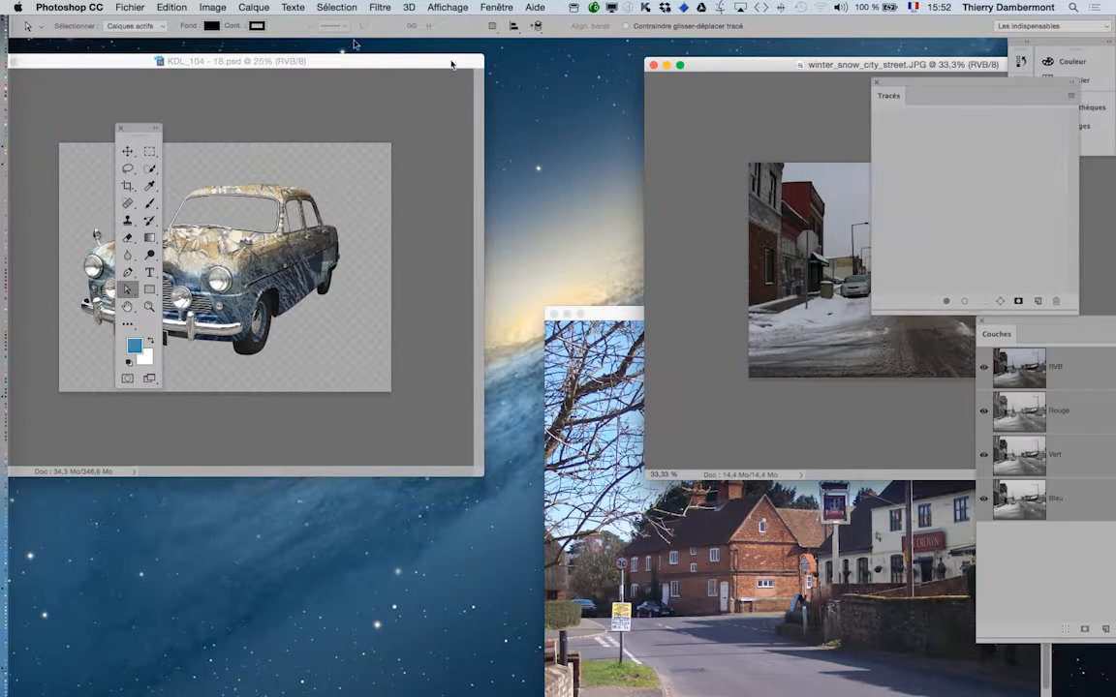
pyautogui.click(132, 7)
pyautogui.click(149, 36)
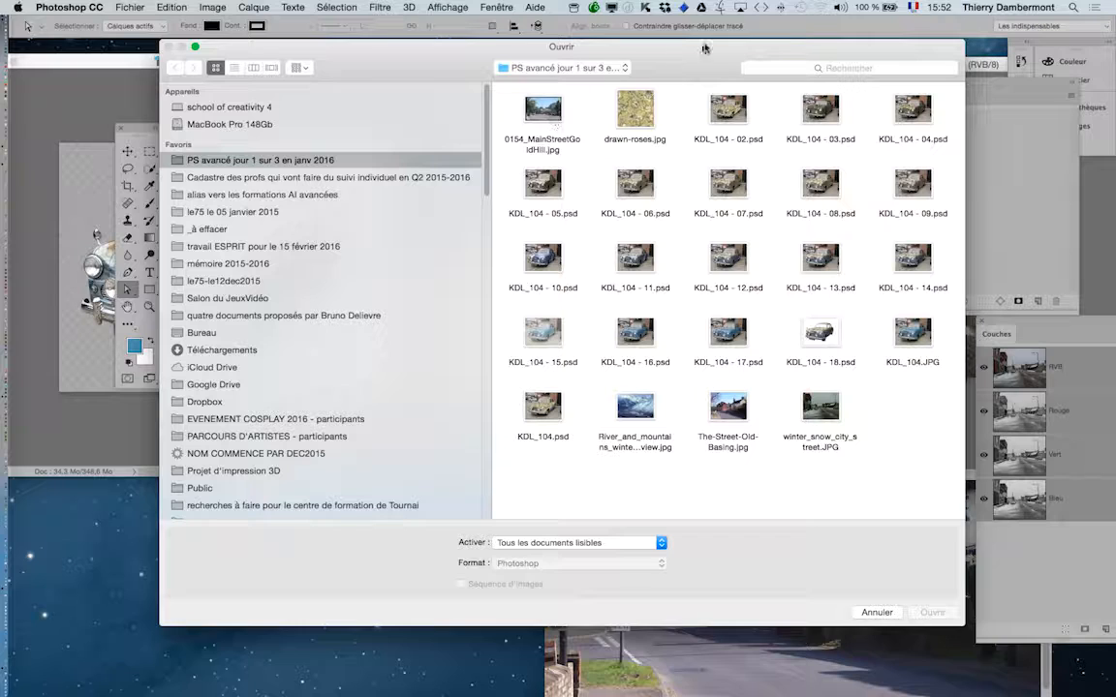
pyautogui.click(546, 116)
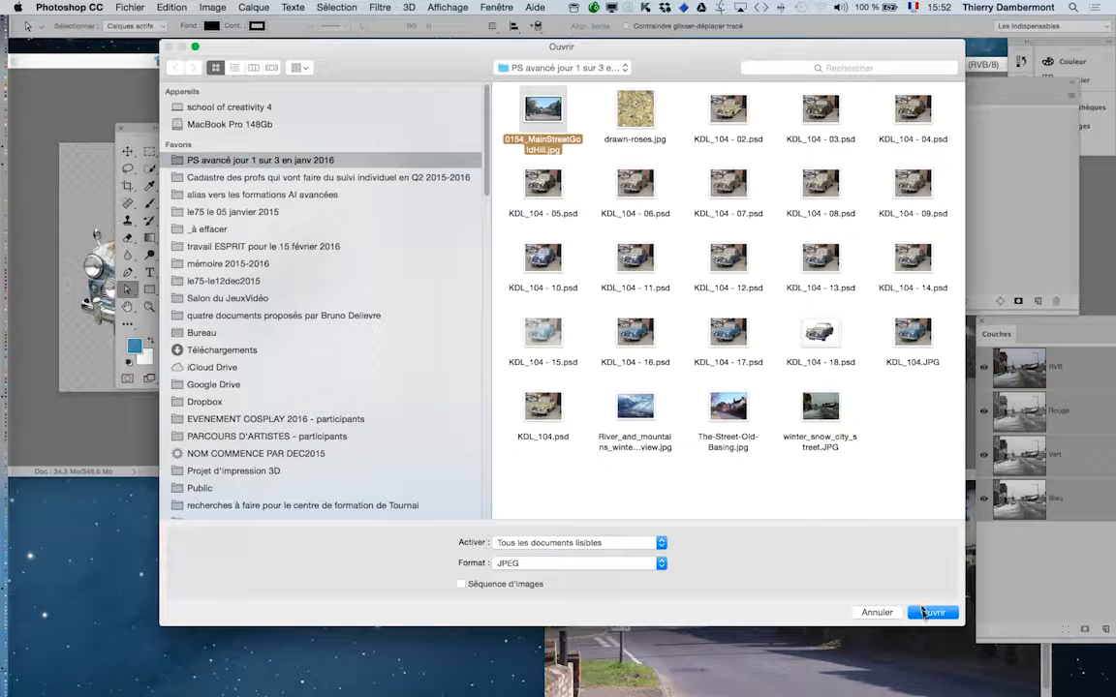
pyautogui.press('Return')
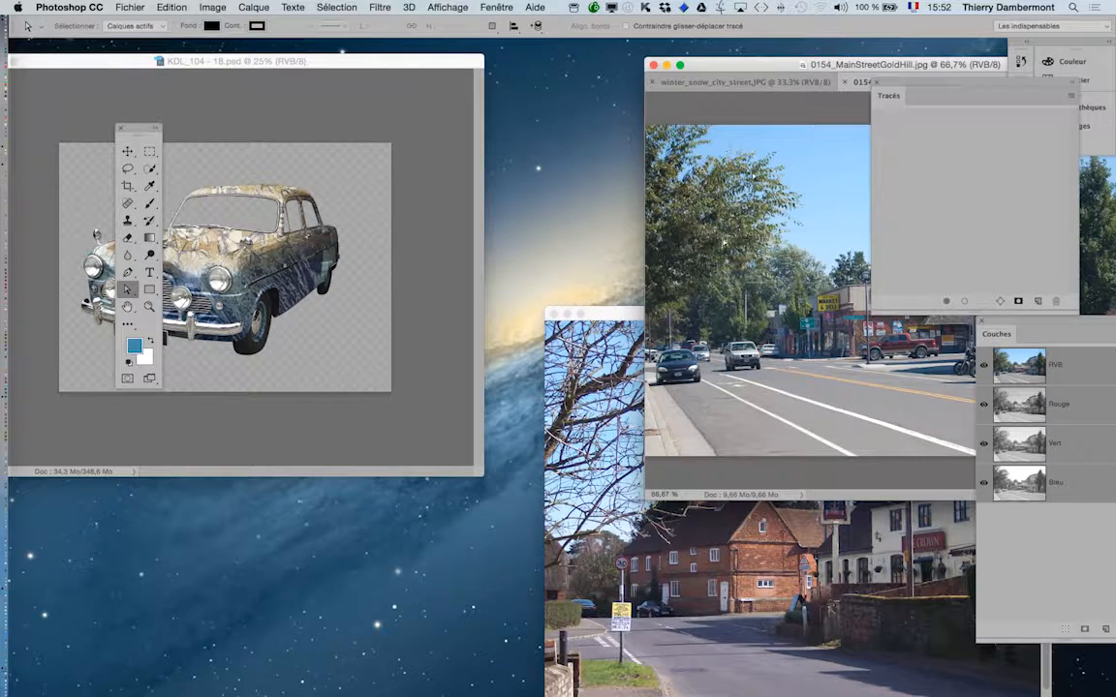
# - Close the Tracés panel and float 0154_MainStreetGoldHill.jpg in its own window below the car document
pyautogui.moveTo(927, 78); pyautogui.dragTo(981, 147)
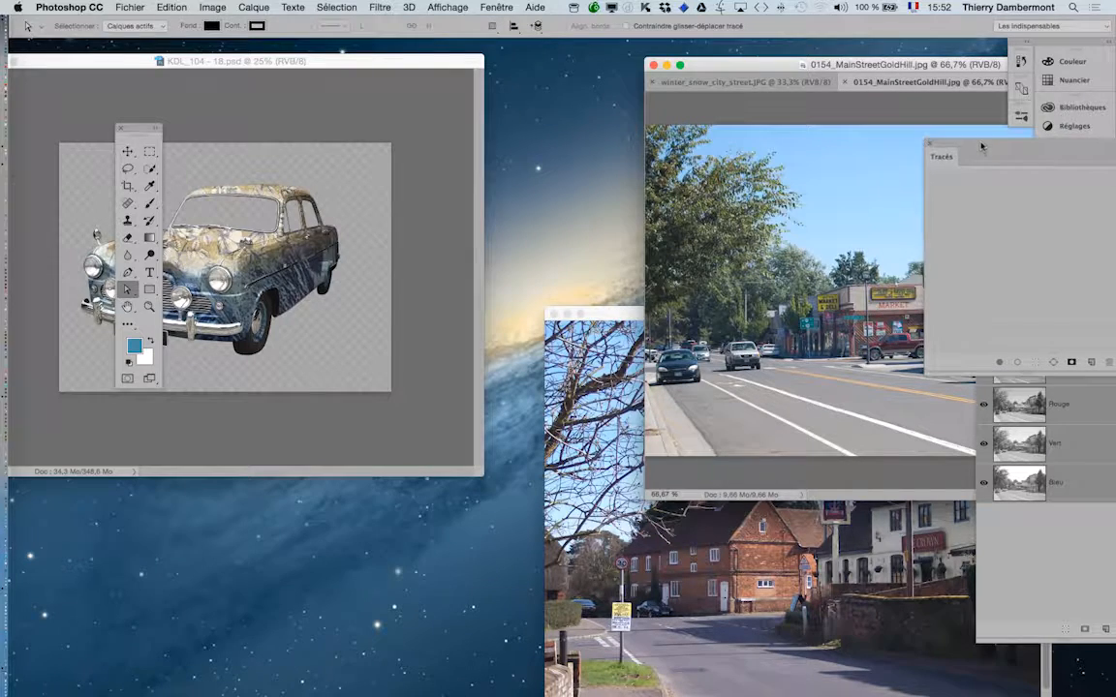
pyautogui.click(931, 144)
pyautogui.moveTo(916, 93); pyautogui.dragTo(210, 427)
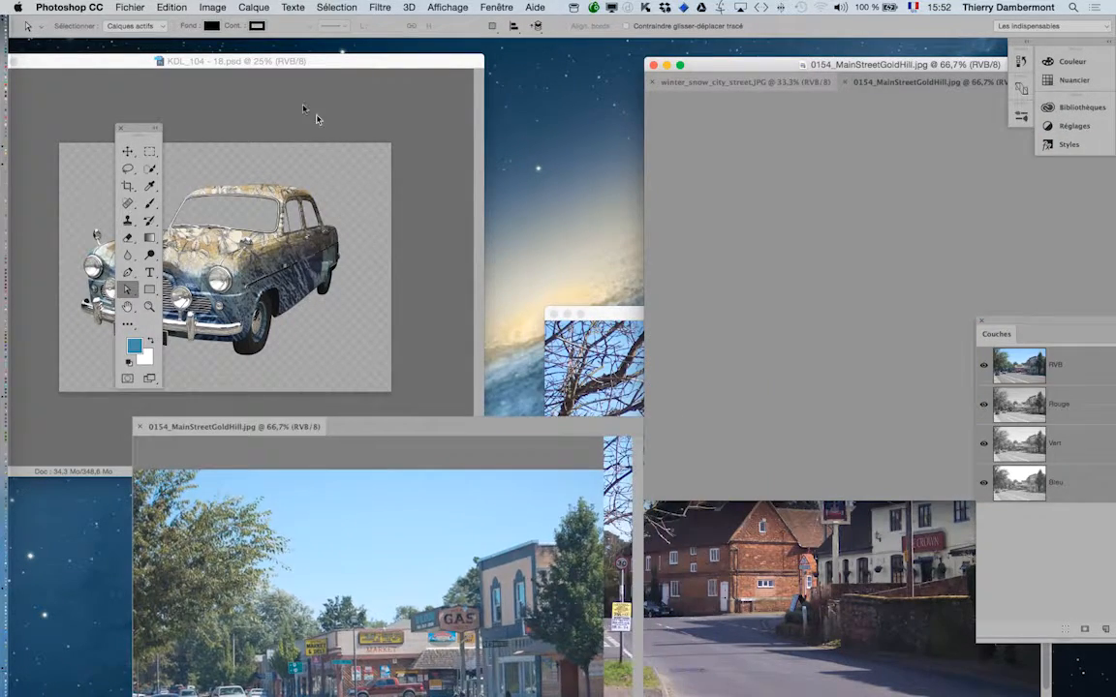
# - Show the Calques panel beside the car in KDL_104 - 18.psd and select the voiture group
pyautogui.click(308, 110)
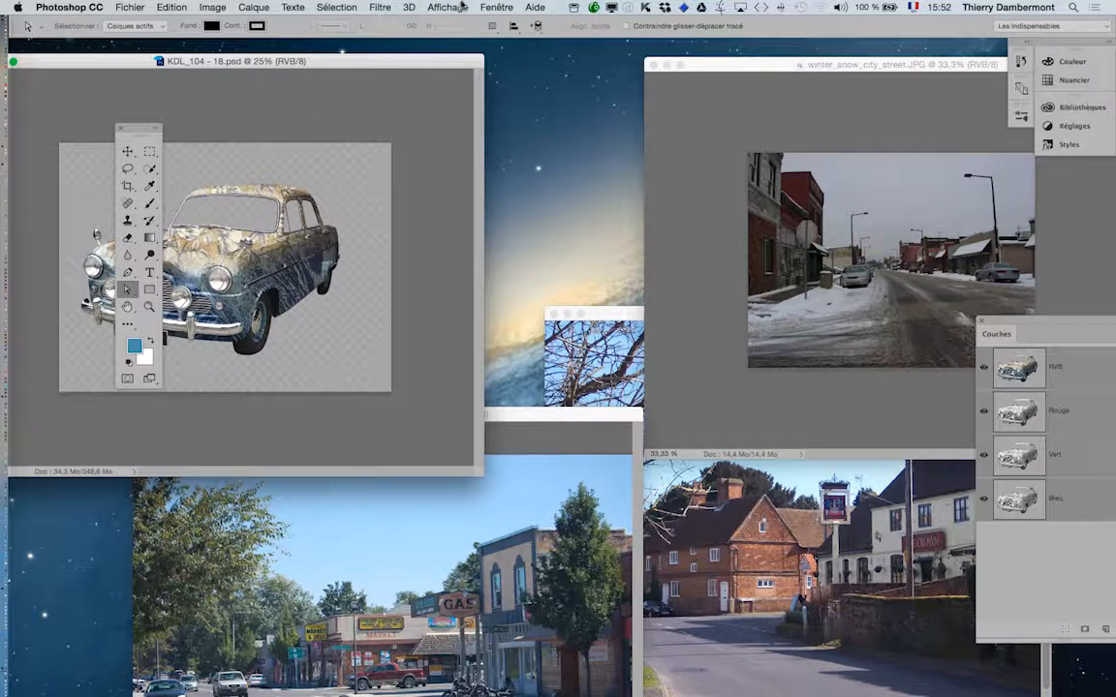
pyautogui.click(508, 8)
pyautogui.click(518, 150)
pyautogui.moveTo(159, 73); pyautogui.dragTo(514, 95)
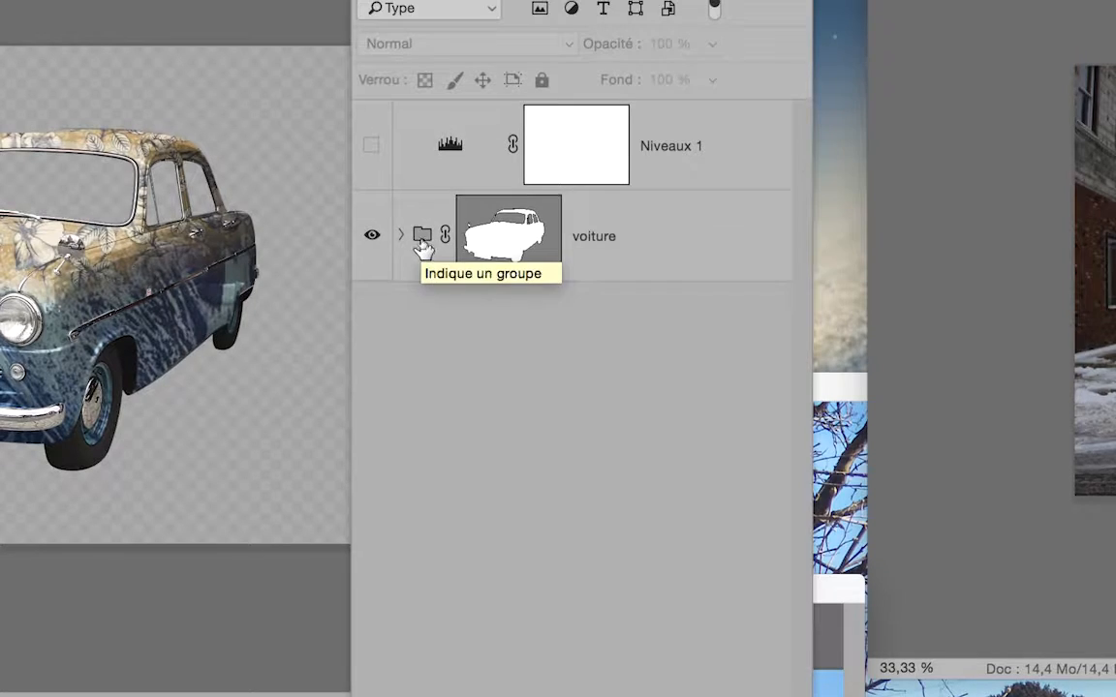
pyautogui.click(421, 242)
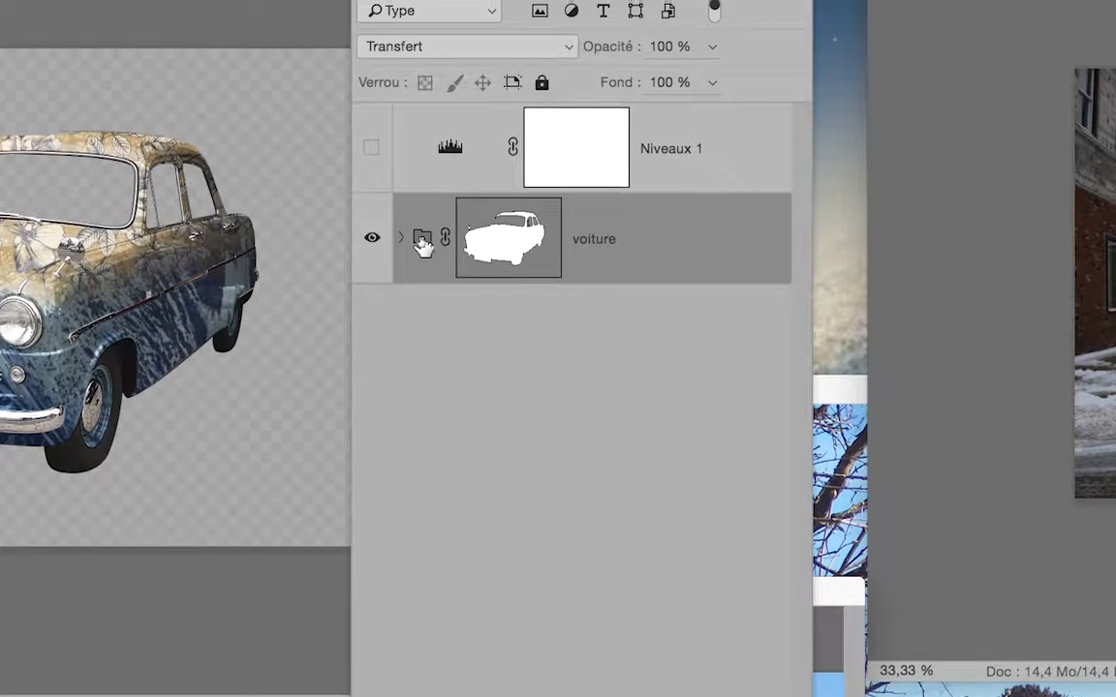
pyautogui.click(411, 240)
pyautogui.click(412, 240)
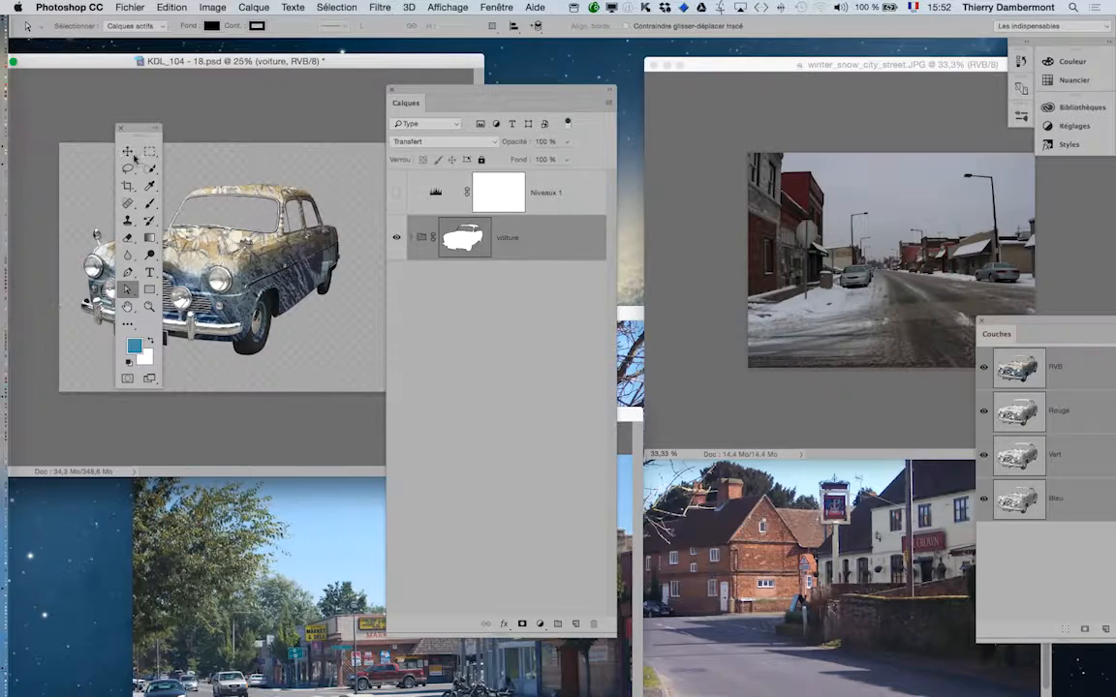
# - Copy the voiture group with the Move tool into winter_snow_city_street.JPG, The-Street-Old-Basing.jpg and 0154_MainStreetGoldHill.jpg
pyautogui.click(127, 152)
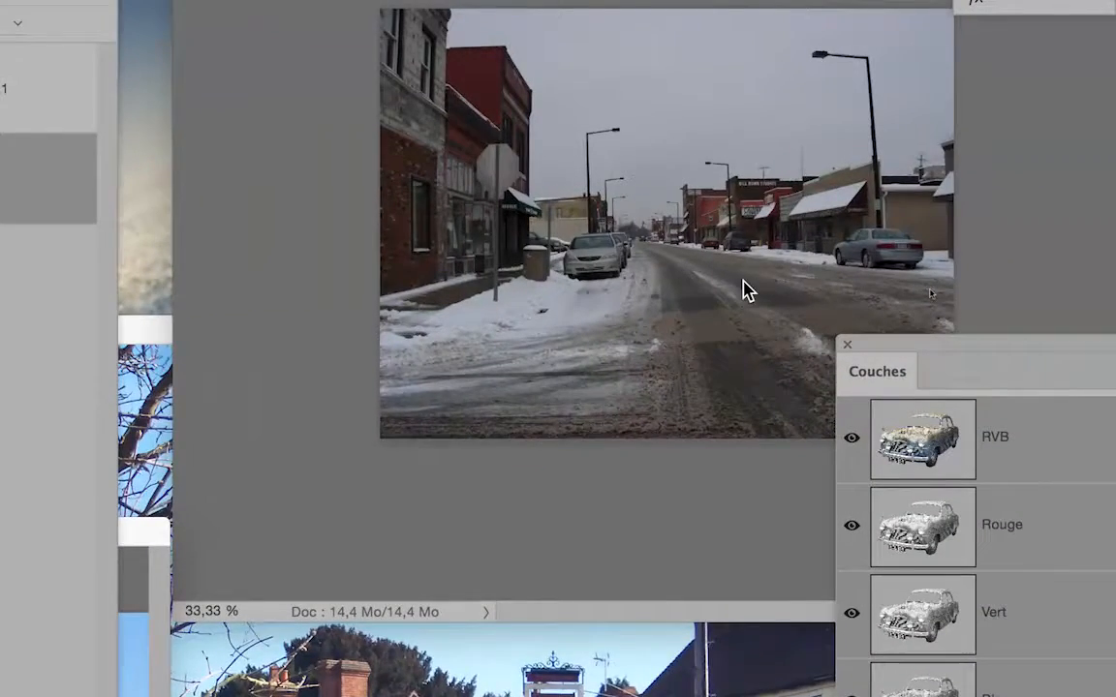
pyautogui.moveTo(742, 280); pyautogui.dragTo(745, 279)
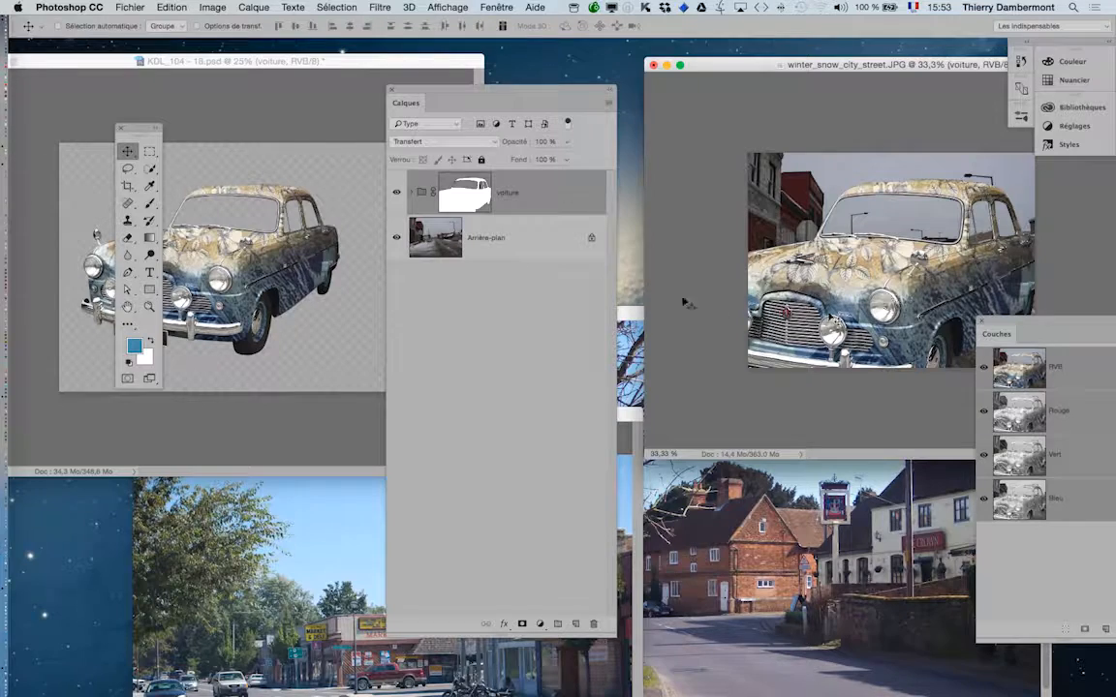
pyautogui.click(234, 60)
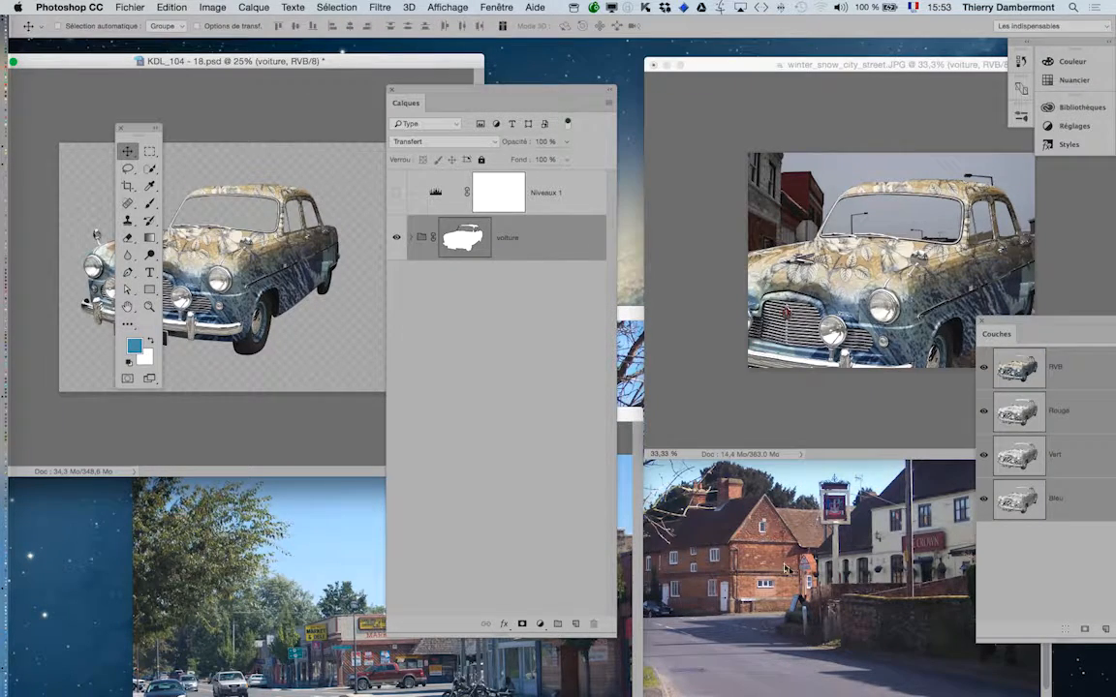
pyautogui.moveTo(785, 568); pyautogui.dragTo(710, 509)
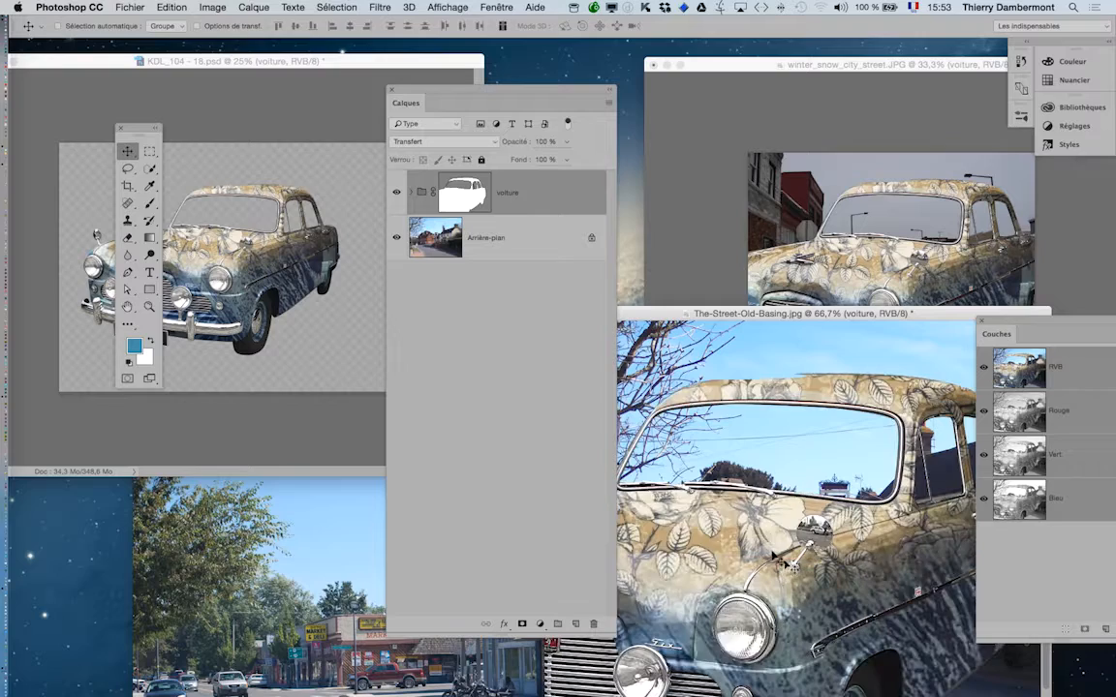
pyautogui.click(187, 65)
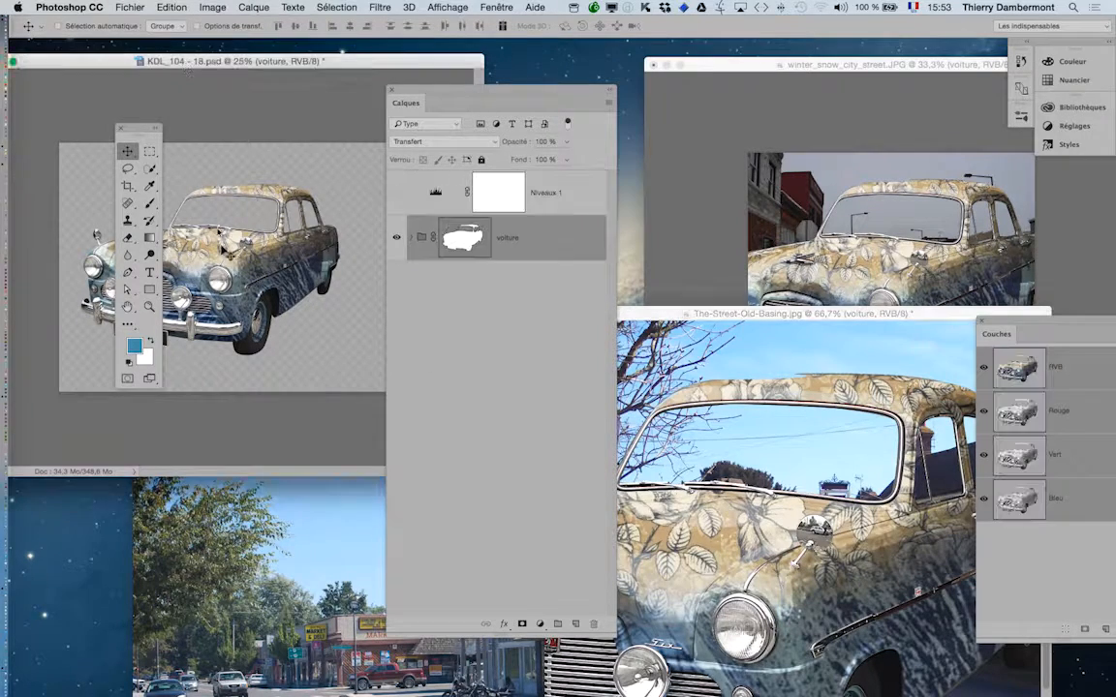
pyautogui.moveTo(337, 617); pyautogui.dragTo(303, 552)
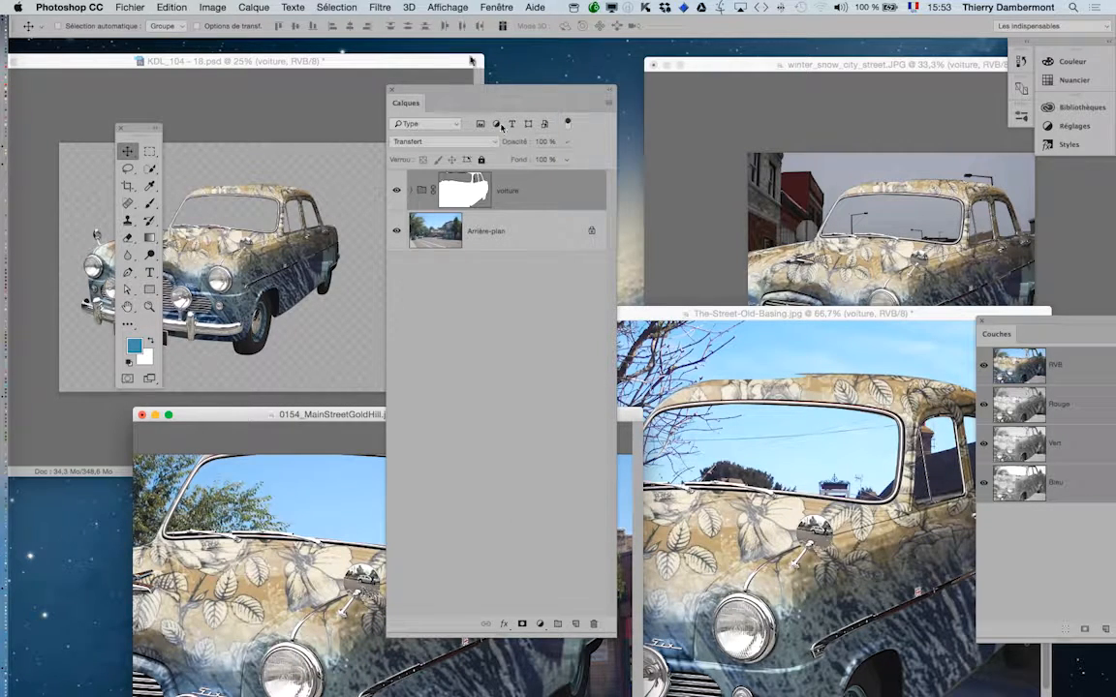
# - Close the Calques panel and display 0154_MainStreetGoldHill.jpg in full-screen mode with the menu bar
pyautogui.click(391, 93)
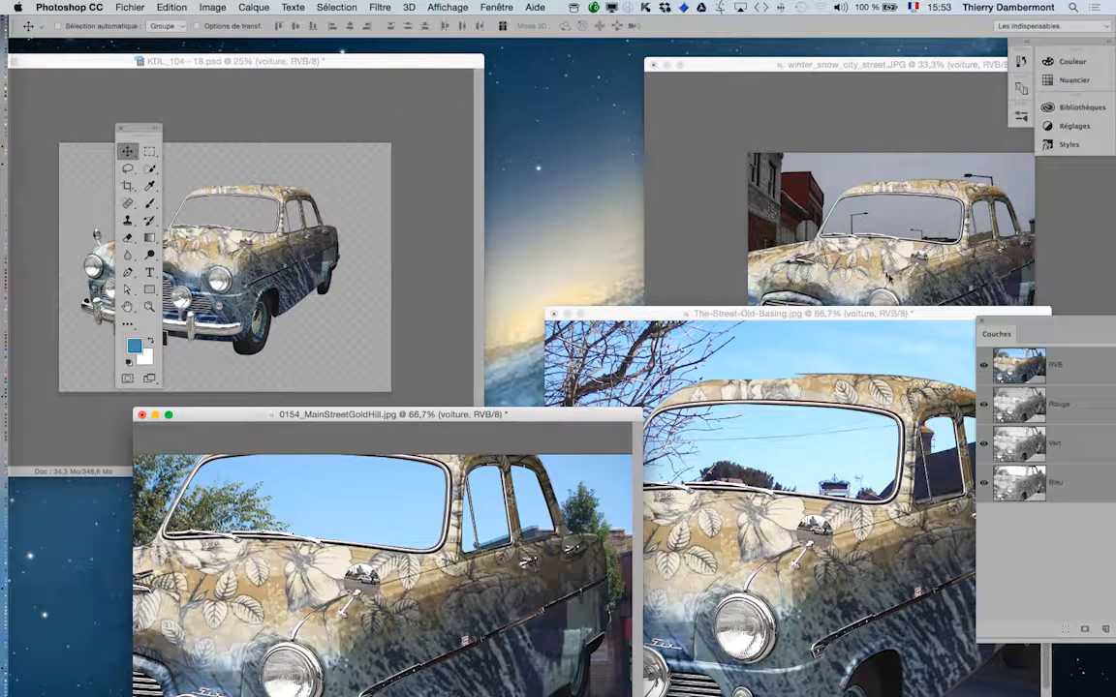
pyautogui.press('f')
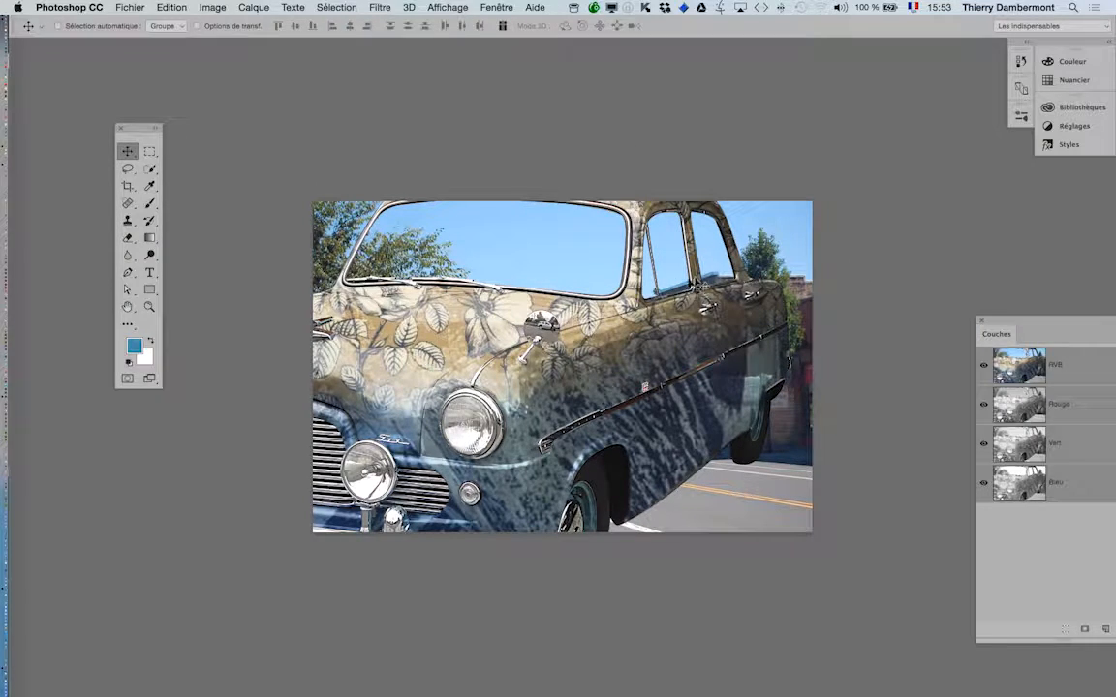
# - Try to scale down the voiture group over the Gold Hill street photo with a free transformation
pyautogui.click(172, 7)
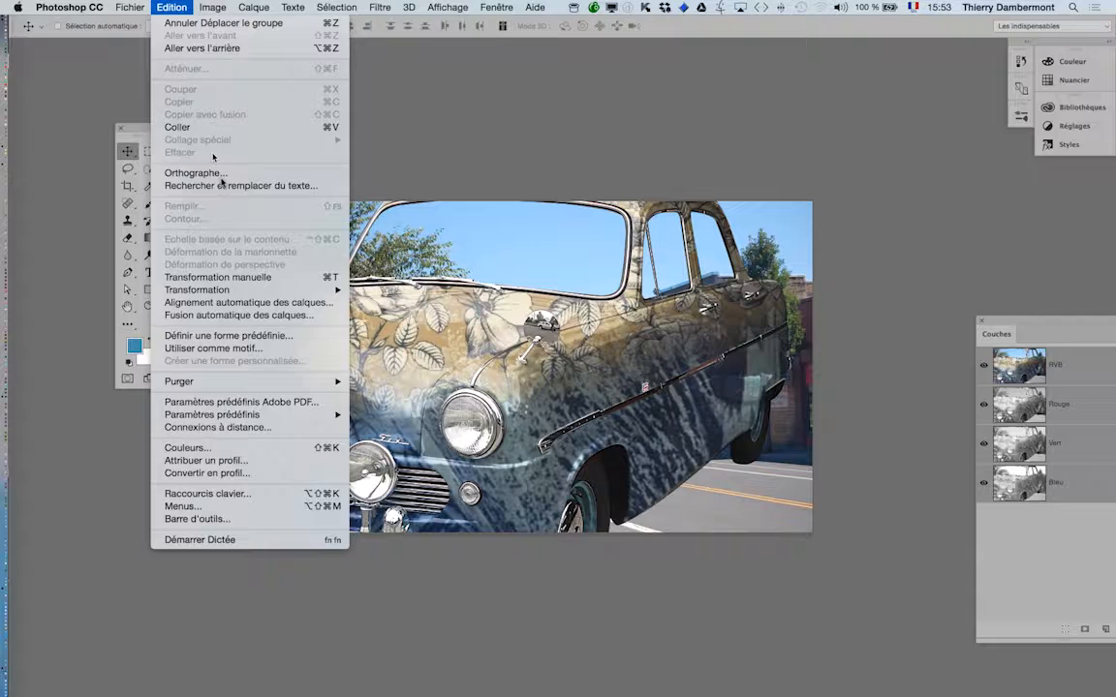
pyautogui.click(247, 279)
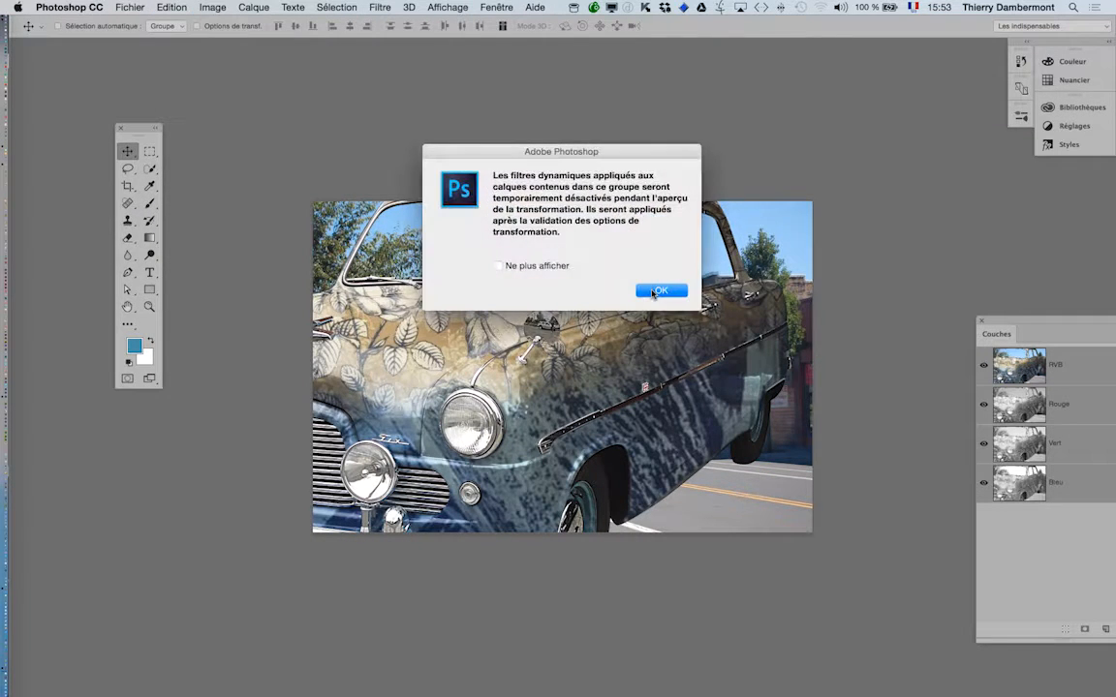
pyautogui.click(658, 291)
pyautogui.scroll(-3, 634, 300)
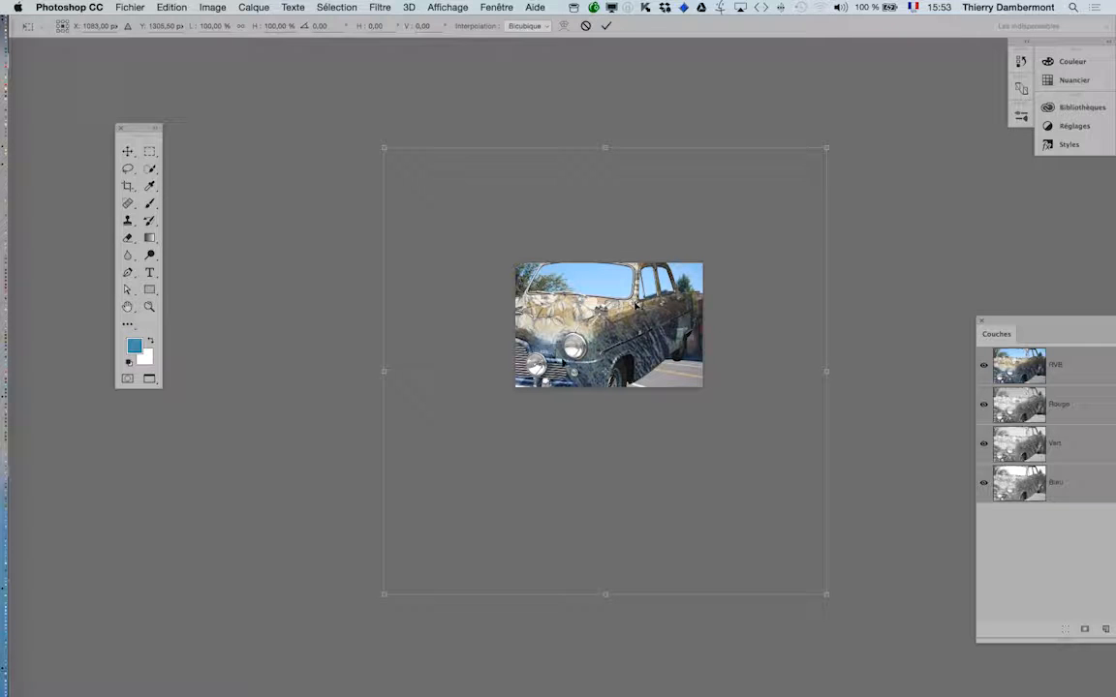
pyautogui.moveTo(384, 593); pyautogui.dragTo(530, 416)
pyautogui.moveTo(826, 146); pyautogui.dragTo(721, 255)
pyautogui.scroll(4, 623, 336)
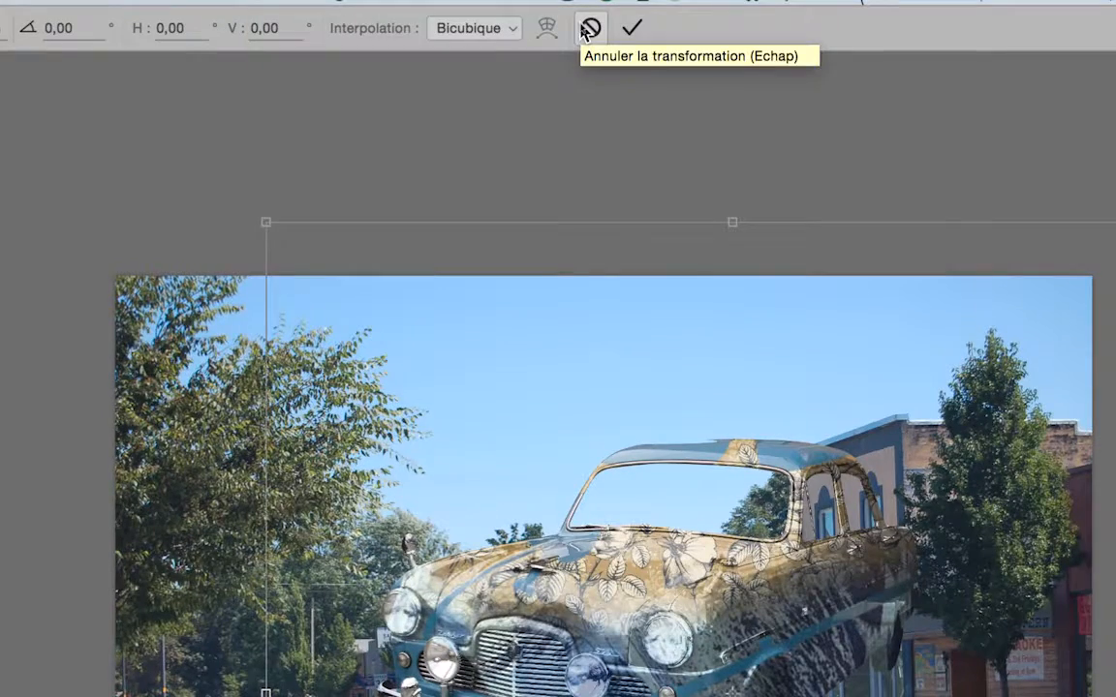
pyautogui.click(586, 29)
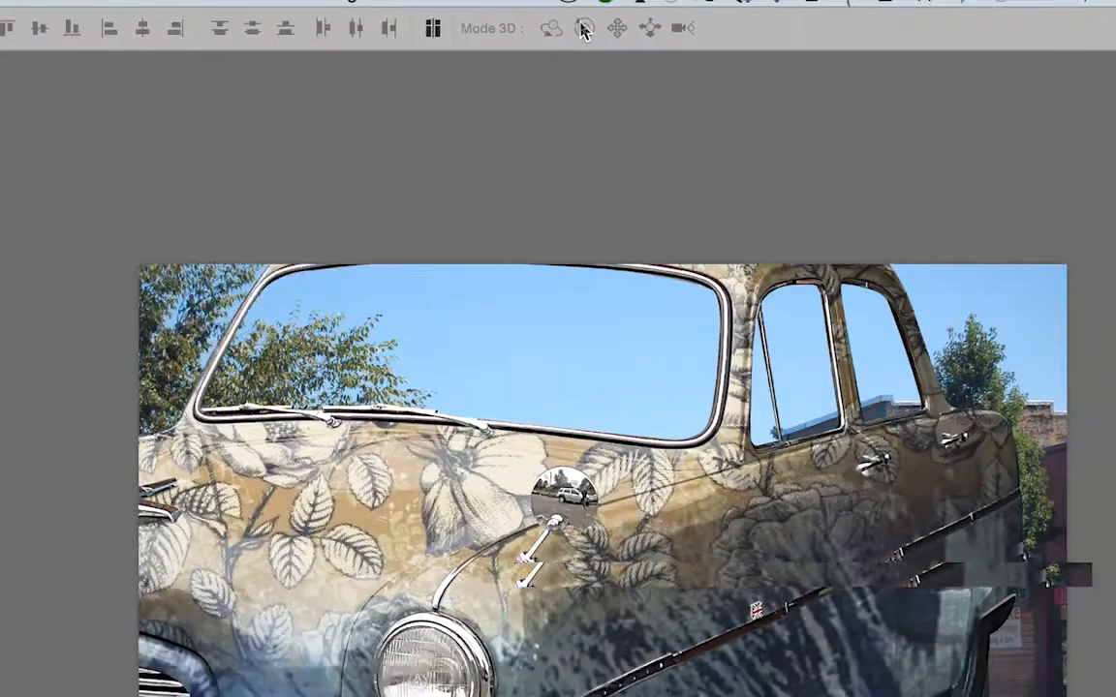
# - Move the toolbox clear of the car image, close the Couches panel and show the Calques panel beside the photo
pyautogui.moveTo(557, 334); pyautogui.dragTo(214, 213)
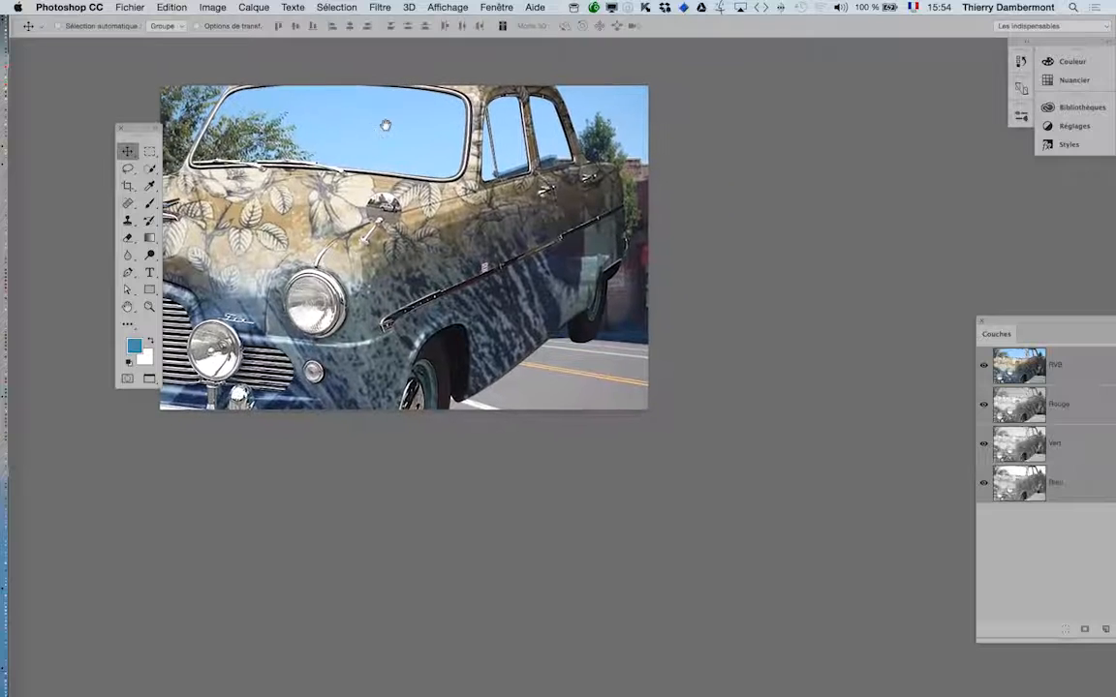
pyautogui.moveTo(137, 130); pyautogui.dragTo(63, 93)
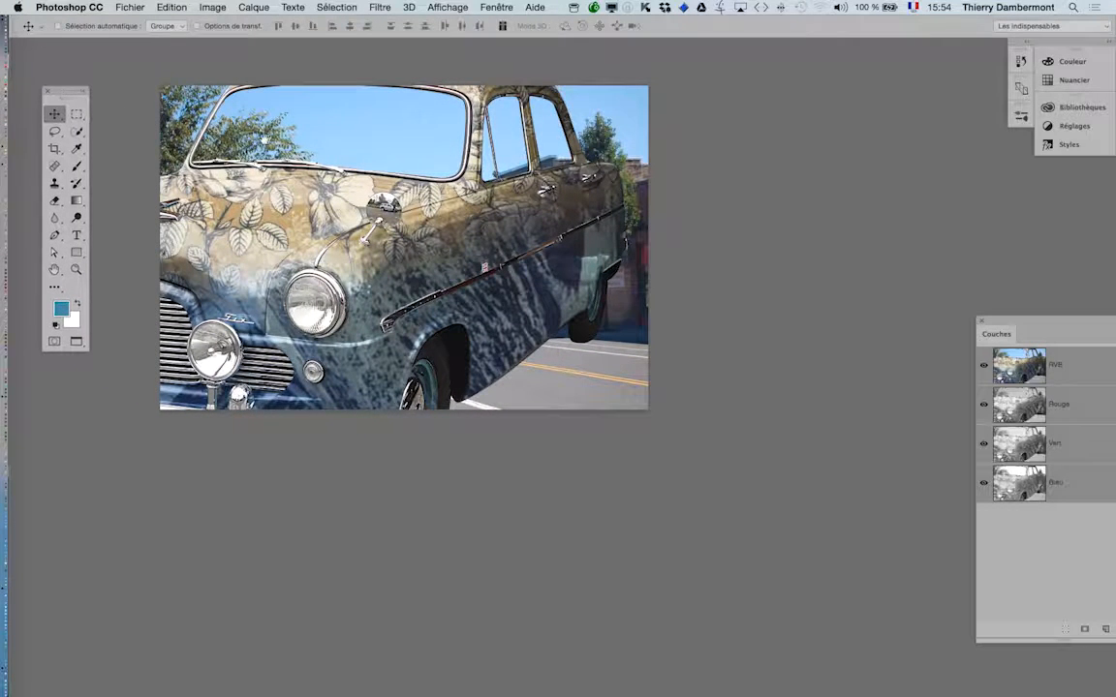
pyautogui.hscroll(2, 546, 221)
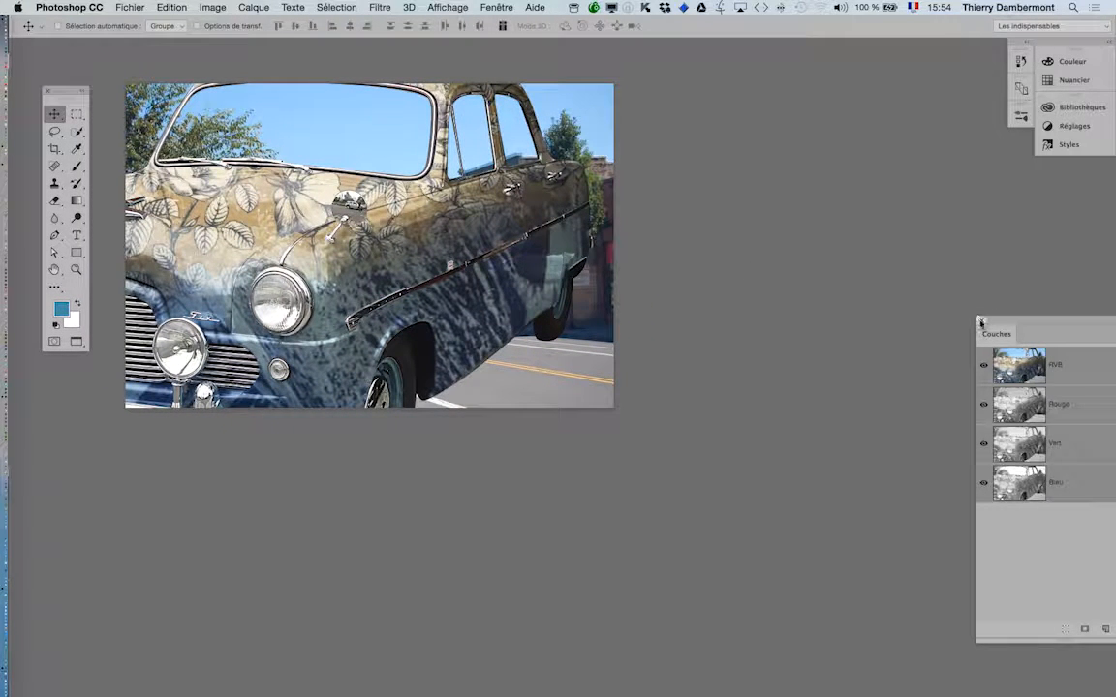
pyautogui.click(980, 322)
pyautogui.click(489, 8)
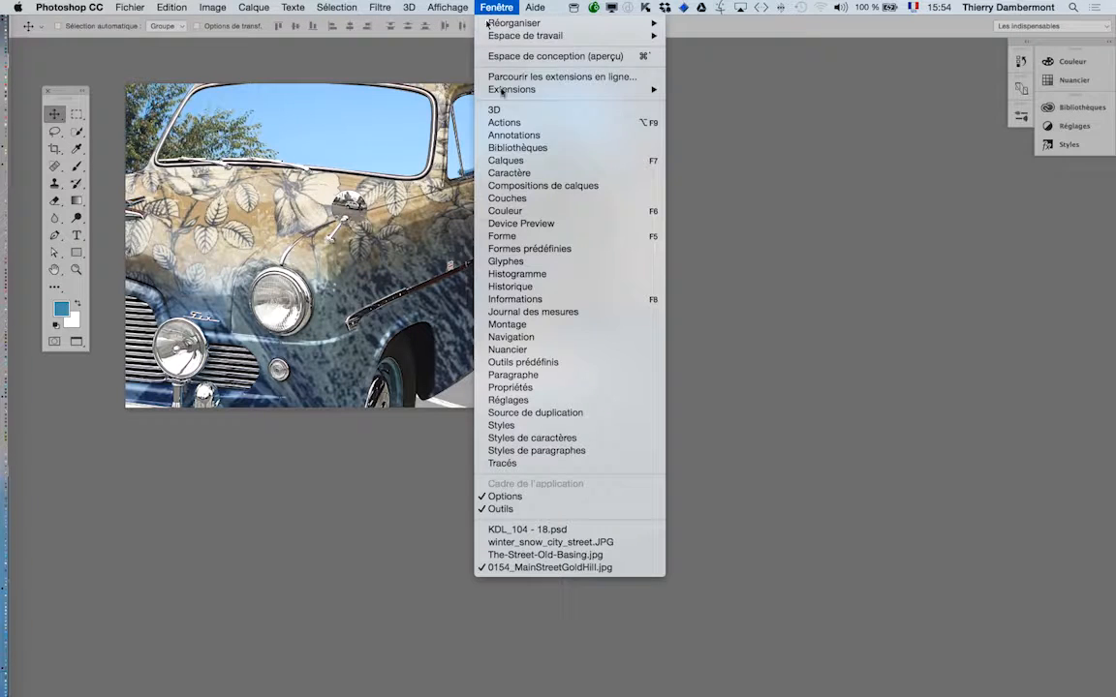
pyautogui.click(506, 161)
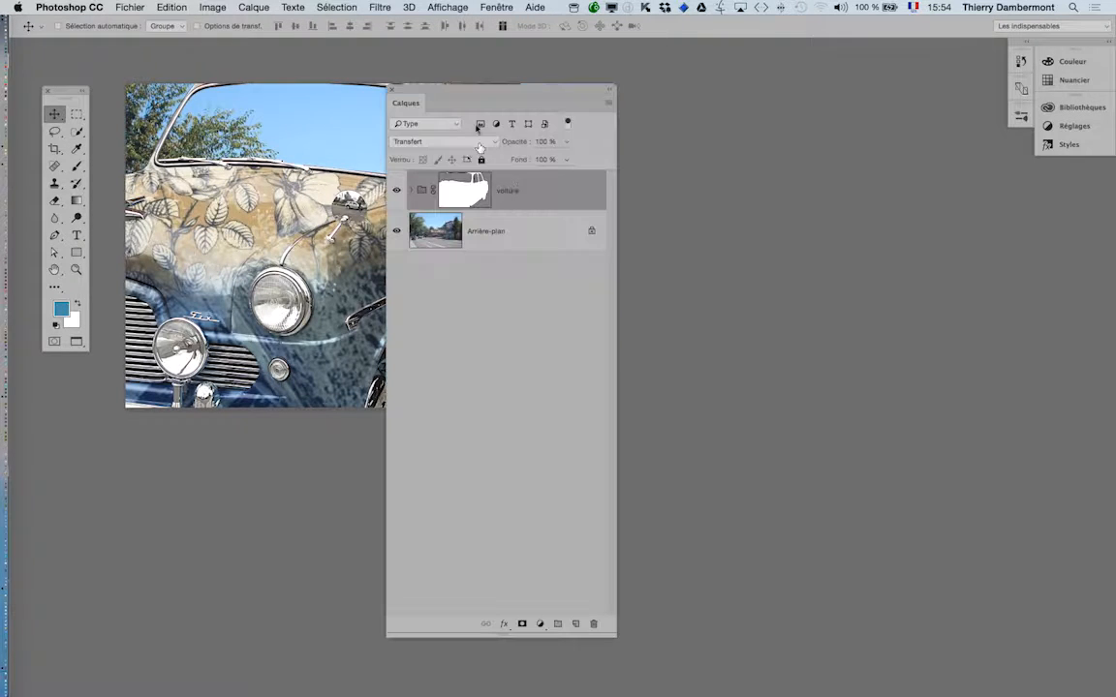
pyautogui.moveTo(454, 98); pyautogui.dragTo(702, 79)
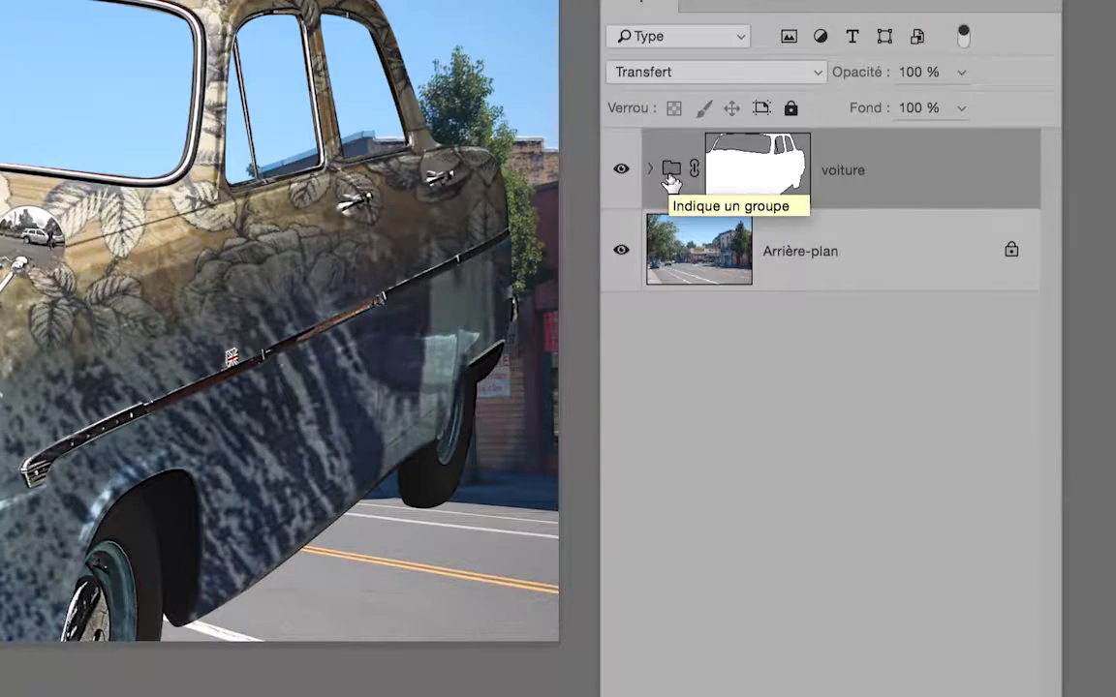
# - Link the layer mask of Calque 1 to its layer inside the voiture group, then collapse the group and move the Calques panel aside
pyautogui.click(664, 182)
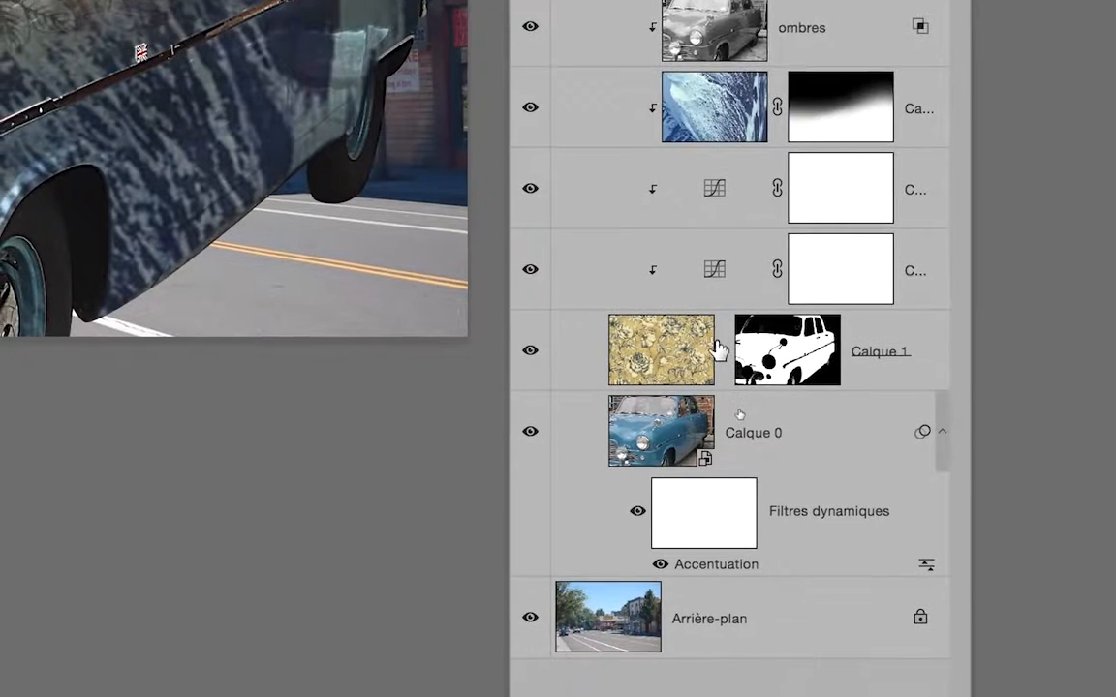
pyautogui.click(721, 344)
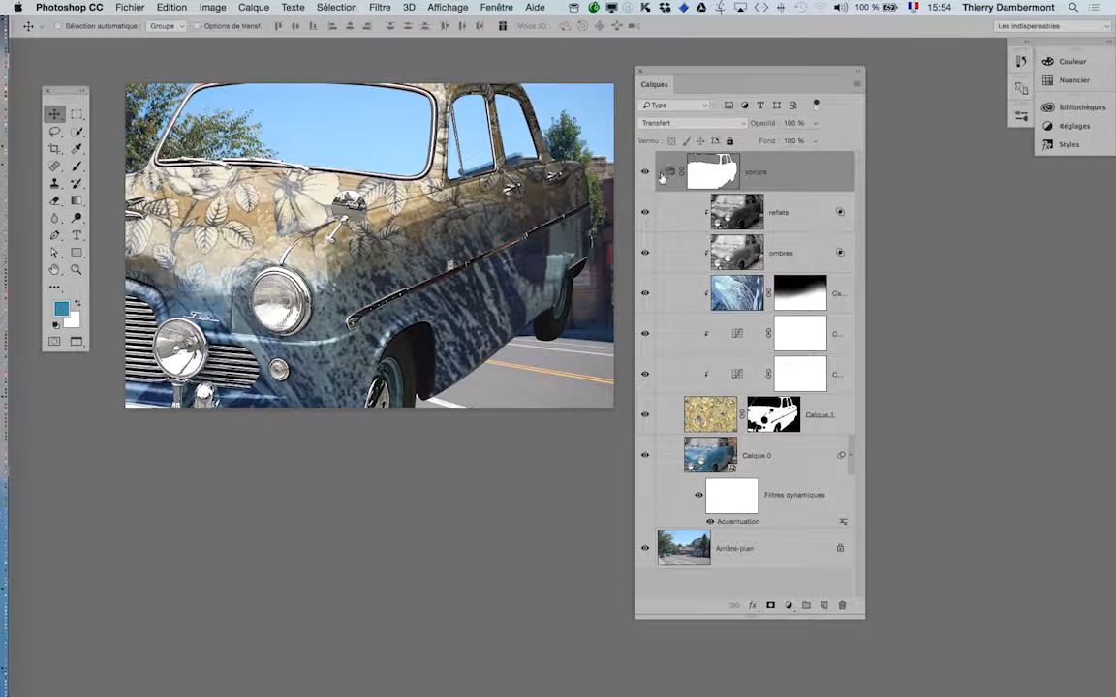
pyautogui.click(659, 173)
pyautogui.moveTo(697, 77); pyautogui.dragTo(935, 292)
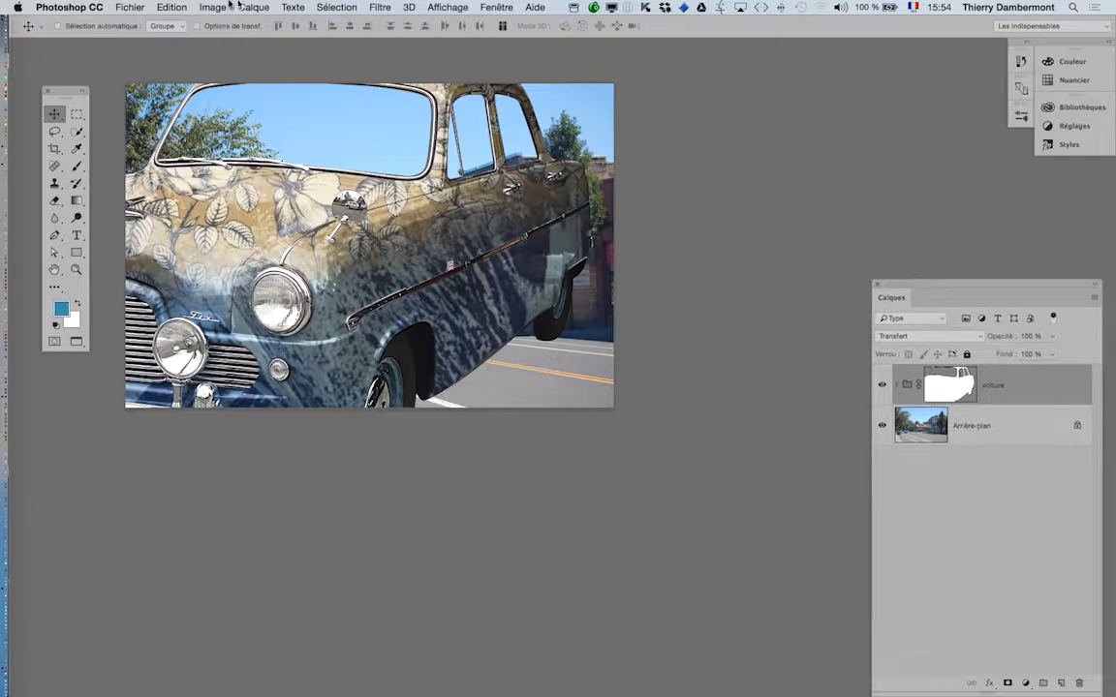
# - Scale the voiture group down proportionally to about 37% with a free transformation, accepting the smart filter notice
pyautogui.click(171, 7)
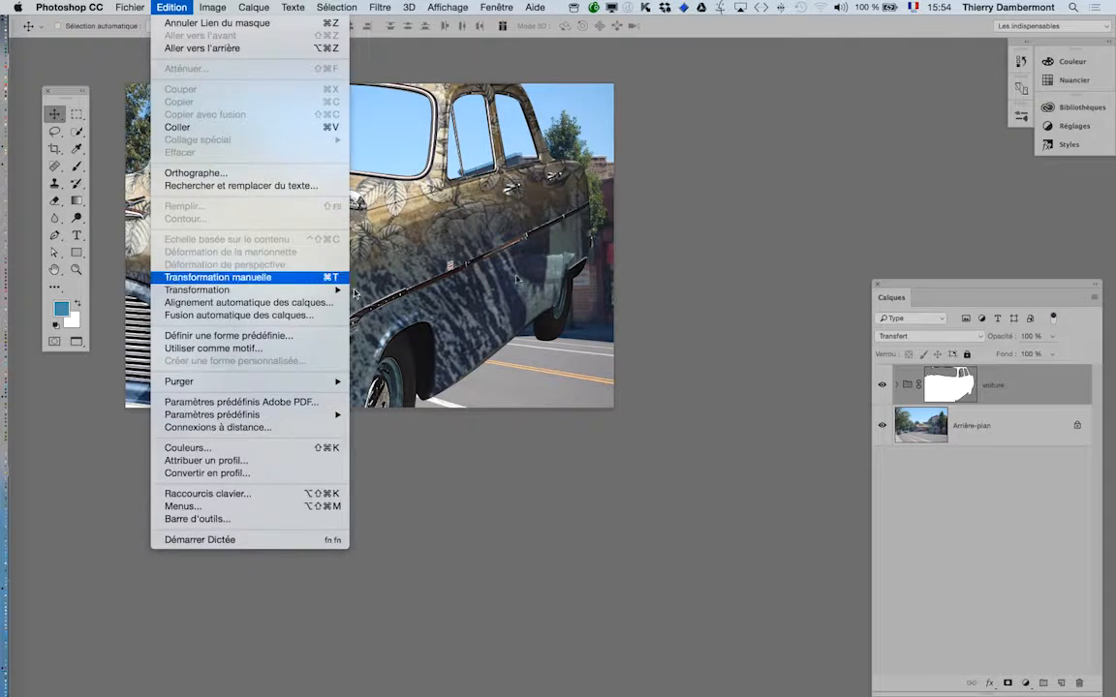
pyautogui.click(218, 277)
pyautogui.click(656, 290)
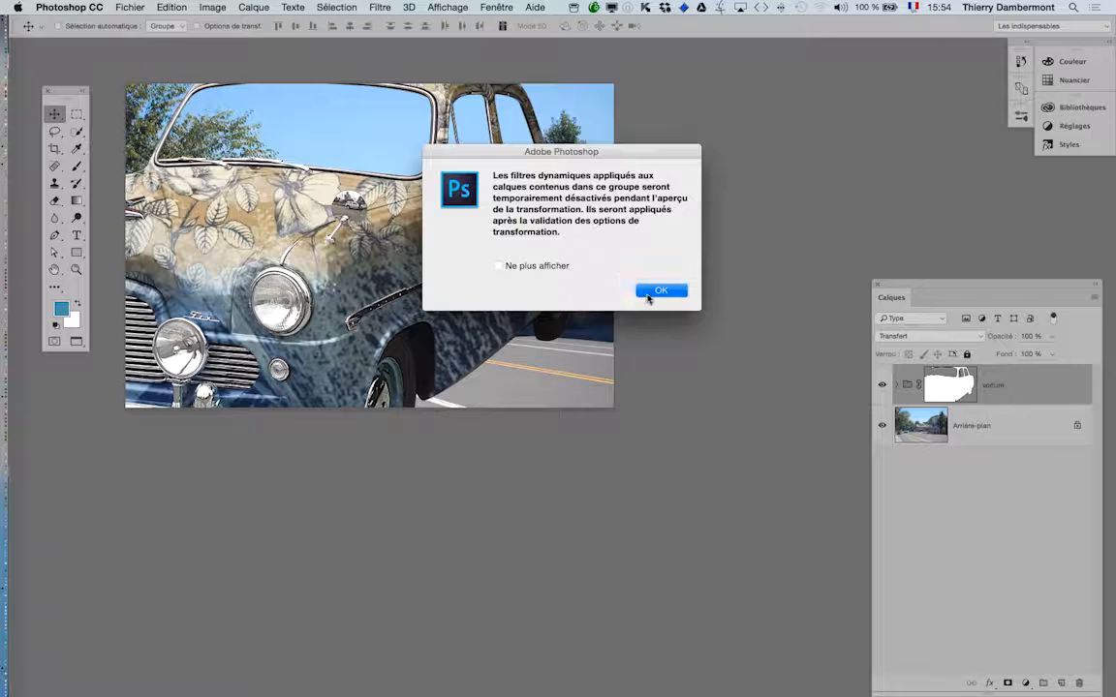
pyautogui.press('super+minus')
pyautogui.press('super+minus')
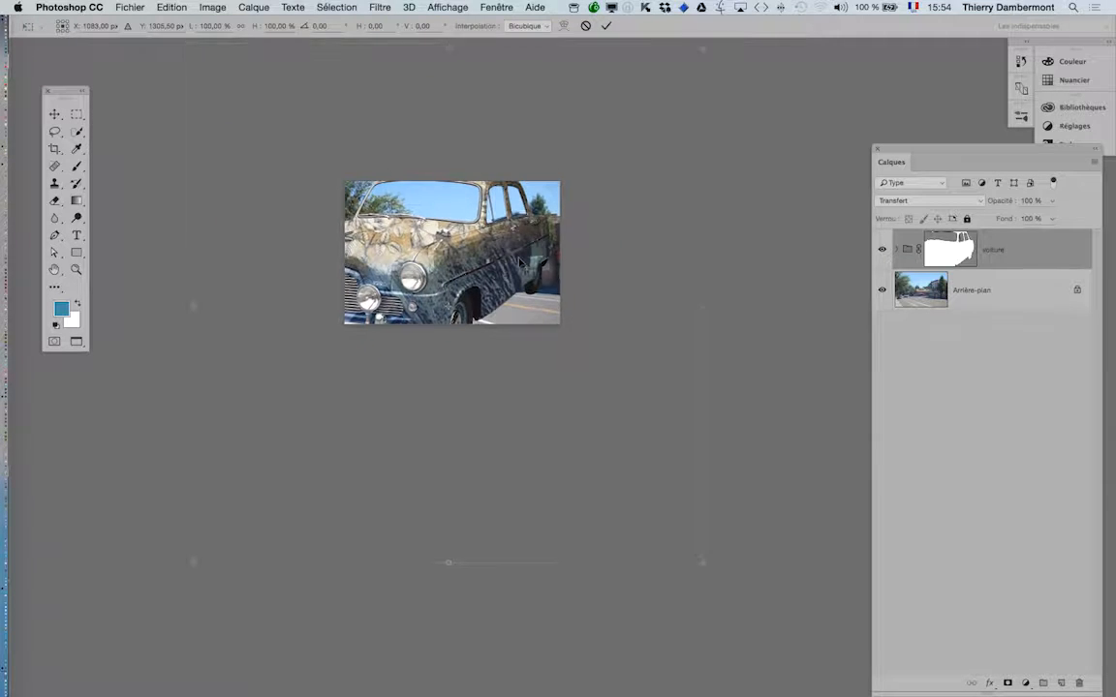
pyautogui.moveTo(261, 94); pyautogui.dragTo(378, 211)
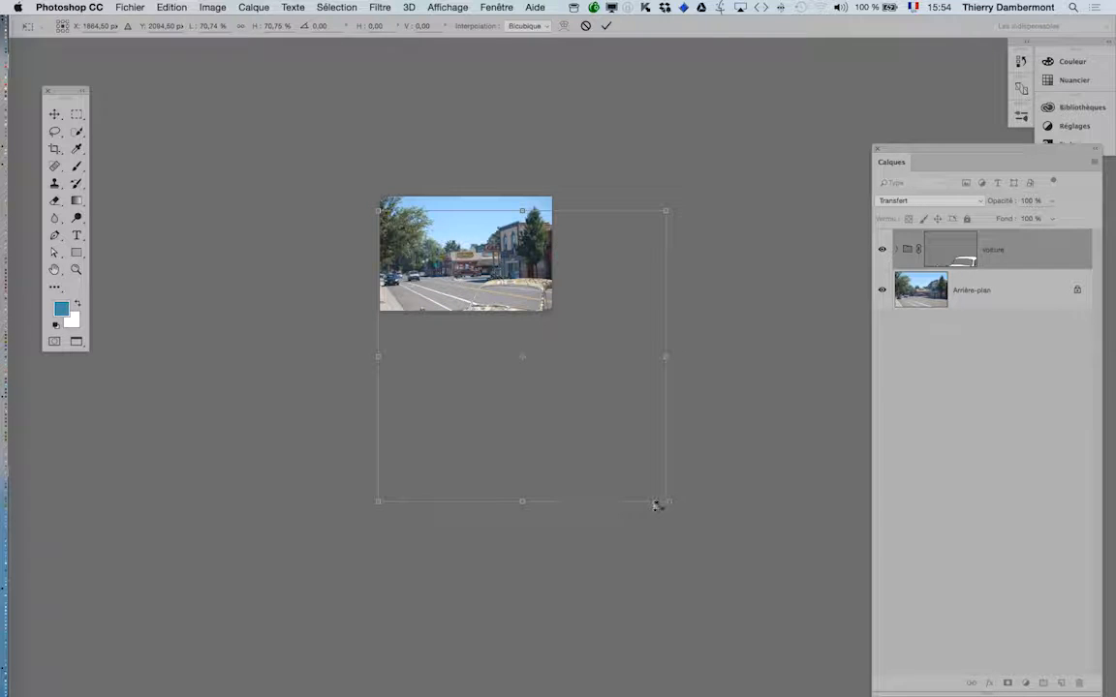
pyautogui.moveTo(665, 502); pyautogui.dragTo(520, 379)
# - Reduce the voiture group further to about 28% and position the car on the road in front of the market and GAS sign
pyautogui.scroll(3, 436, 257)
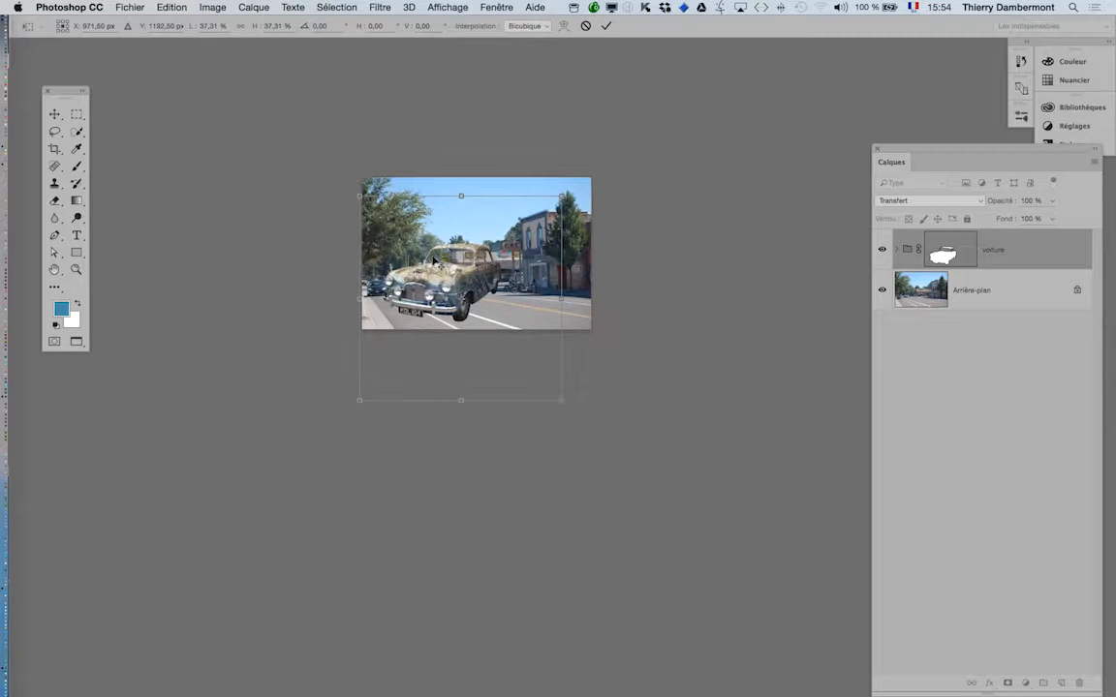
pyautogui.scroll(2, 436, 262)
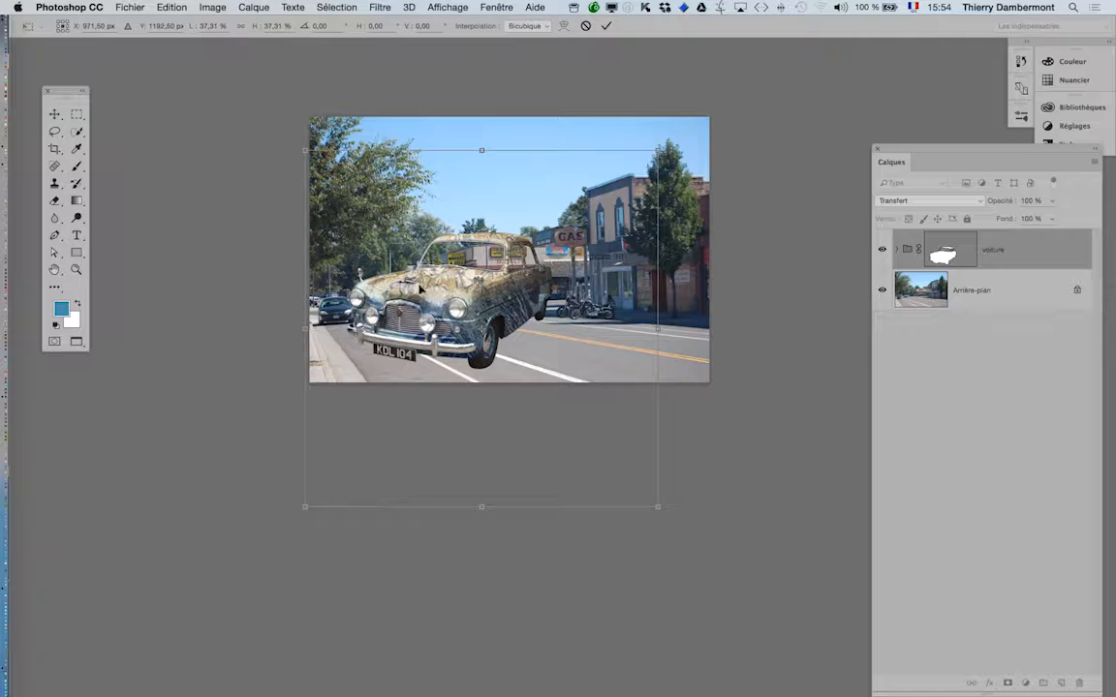
pyautogui.moveTo(421, 288); pyautogui.dragTo(434, 289)
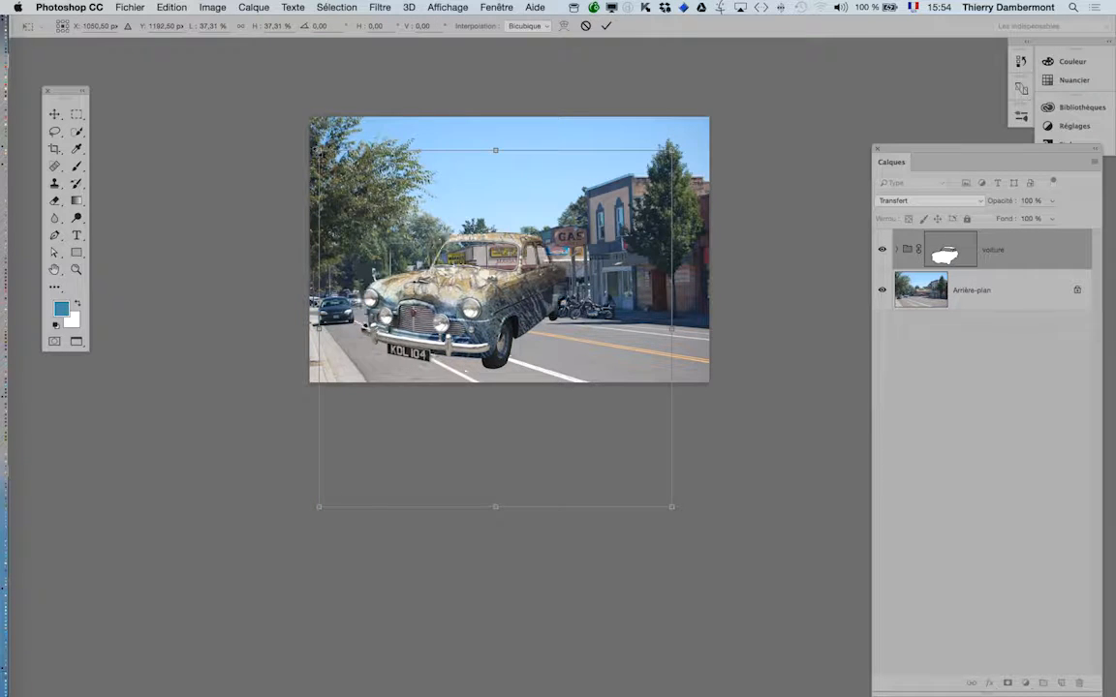
pyautogui.moveTo(319, 151); pyautogui.dragTo(383, 213)
pyautogui.moveTo(665, 501); pyautogui.dragTo(645, 480)
pyautogui.scroll(5, 470, 327)
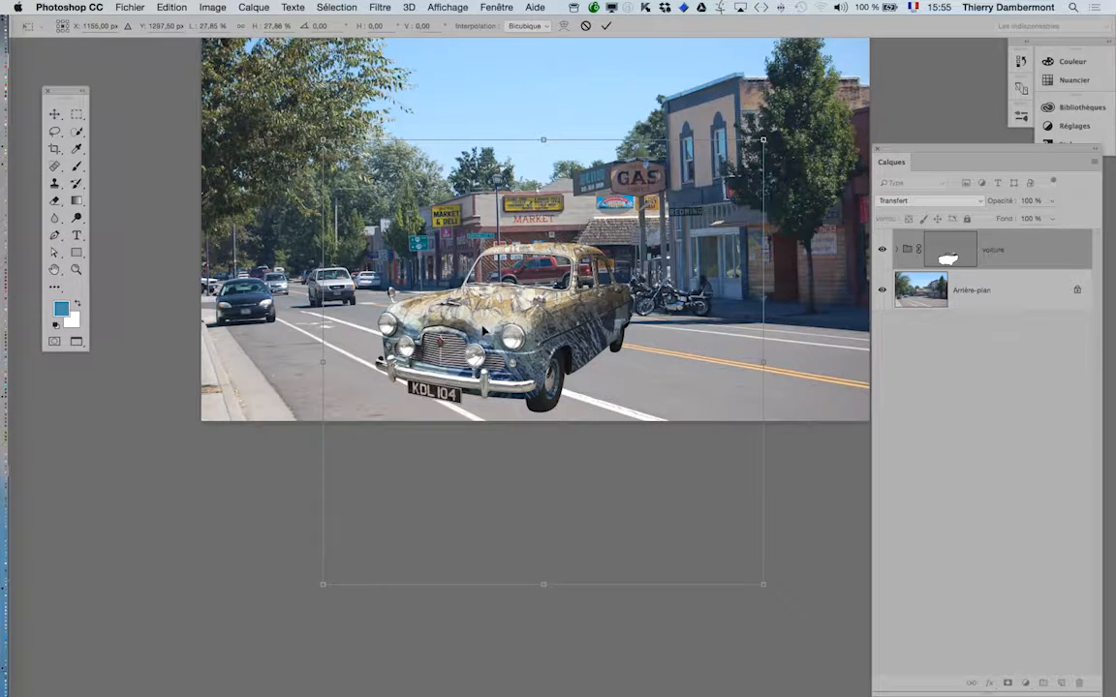
pyautogui.moveTo(483, 330); pyautogui.dragTo(481, 335)
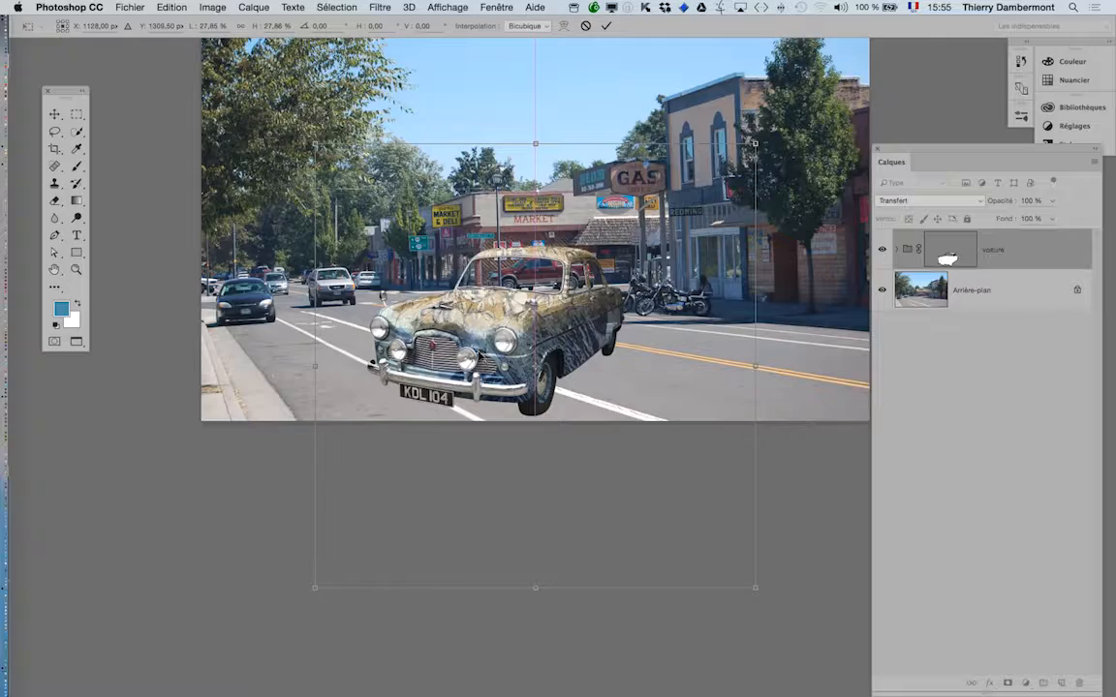
# - Check the scaled car's front end against the road and apply the free transformation to the voiture group
pyautogui.scroll(4, 477, 357)
pyautogui.scroll(3, 473, 355)
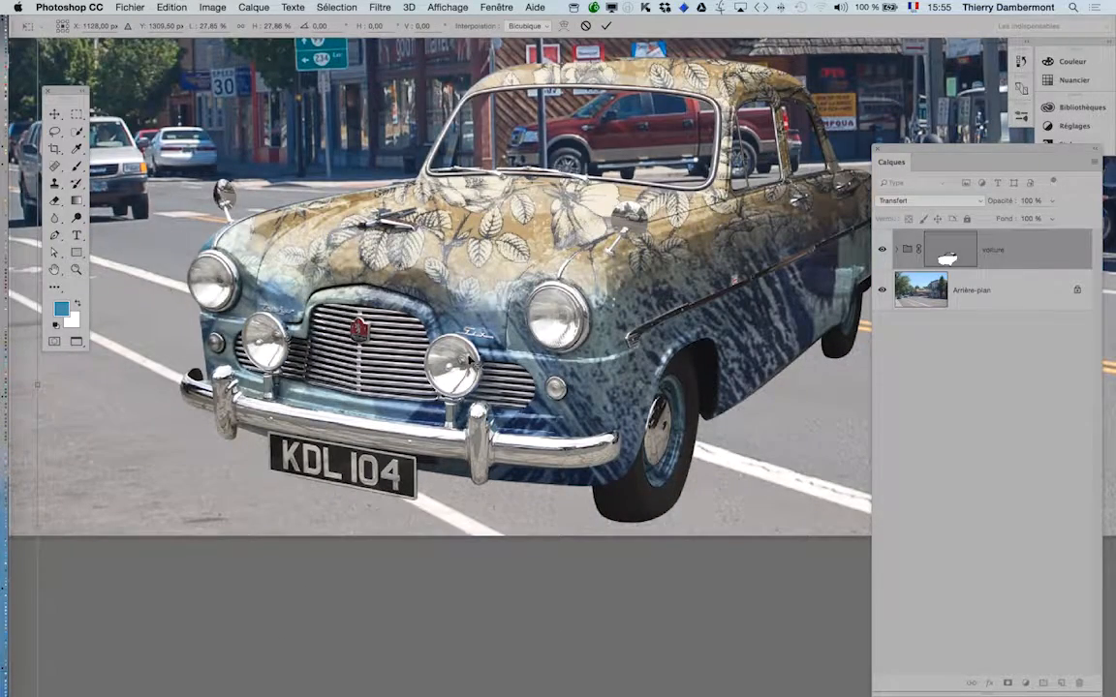
pyautogui.scroll(-3, 469, 359)
pyautogui.scroll(5, 465, 361)
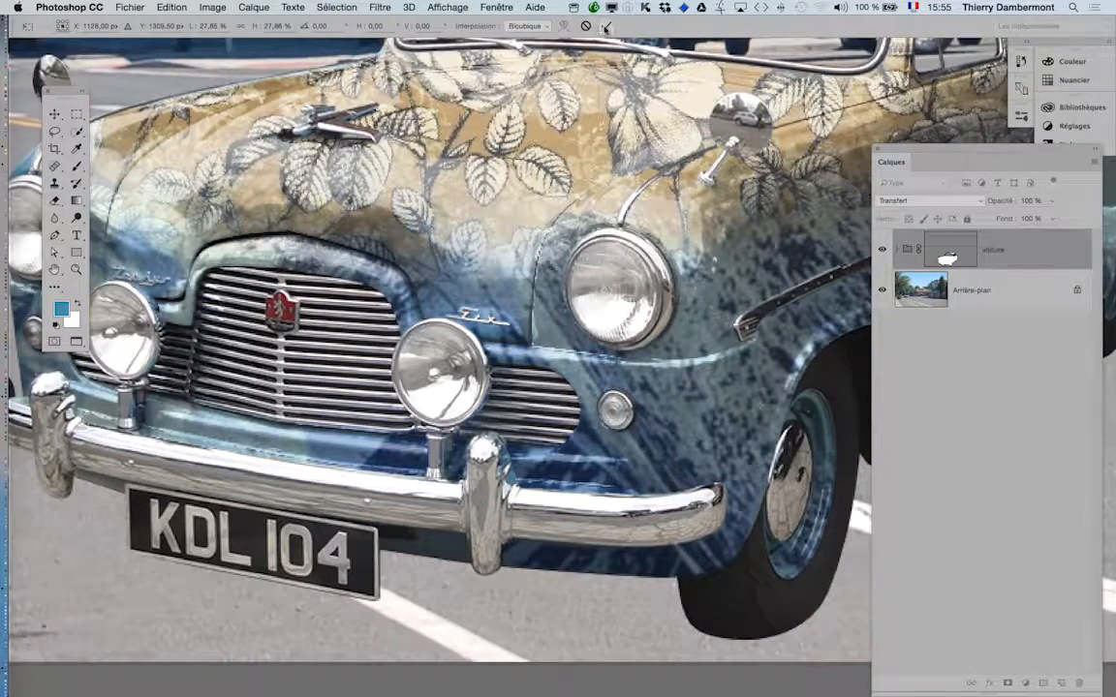
pyautogui.click(604, 26)
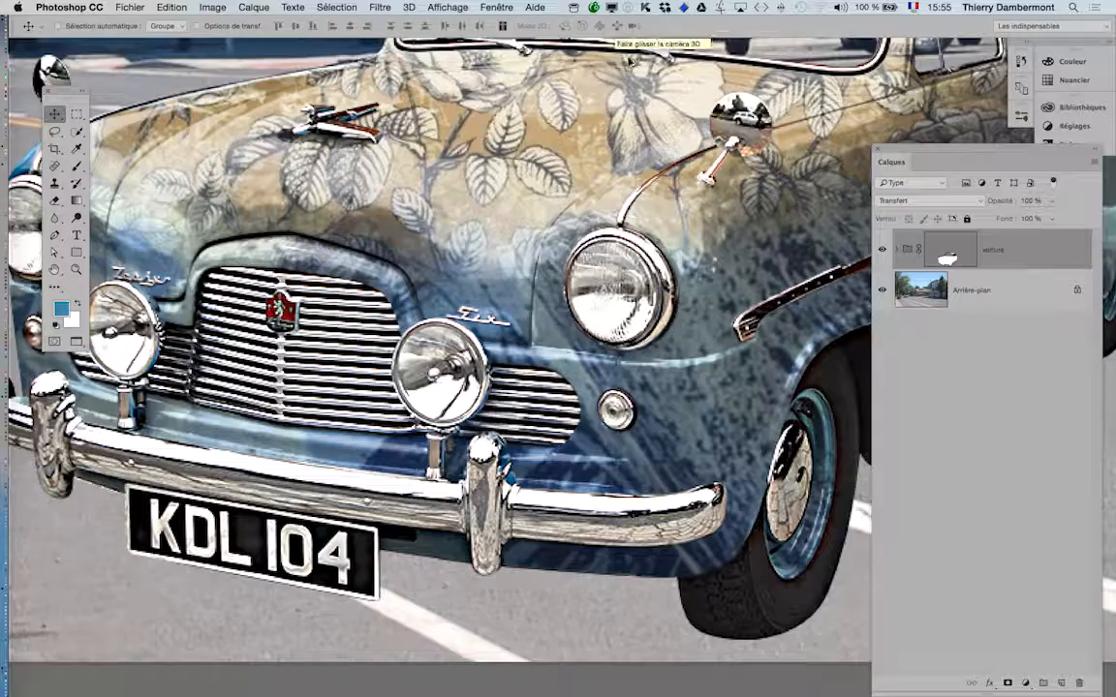
pyautogui.scroll(-5, 591, 118)
pyautogui.scroll(-1, 593, 121)
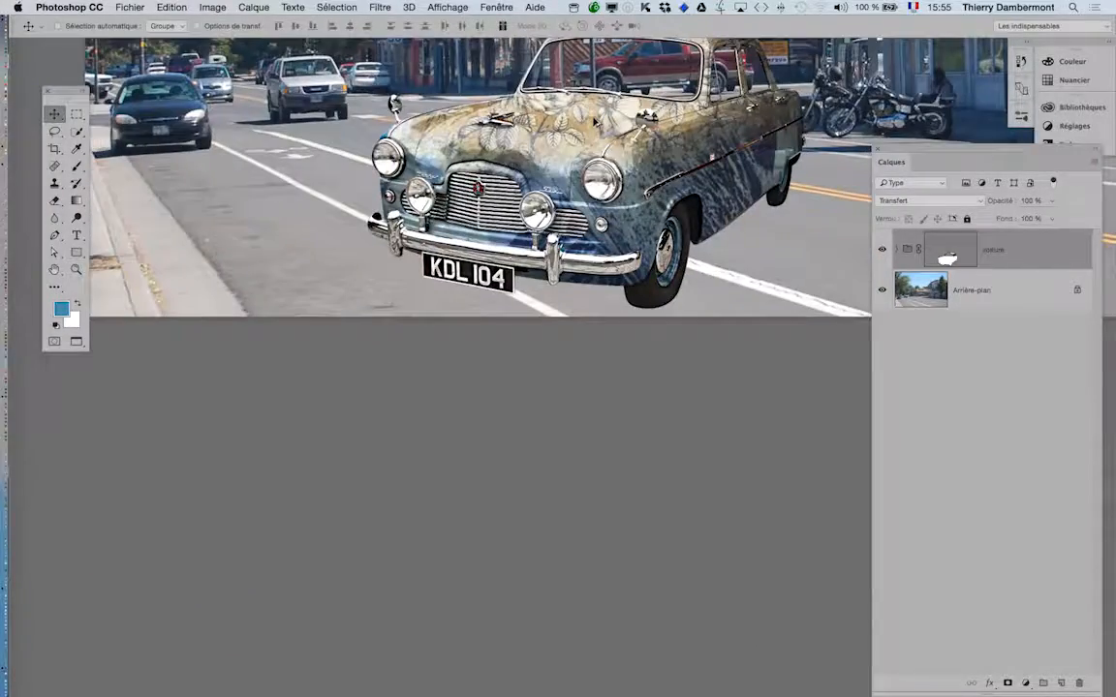